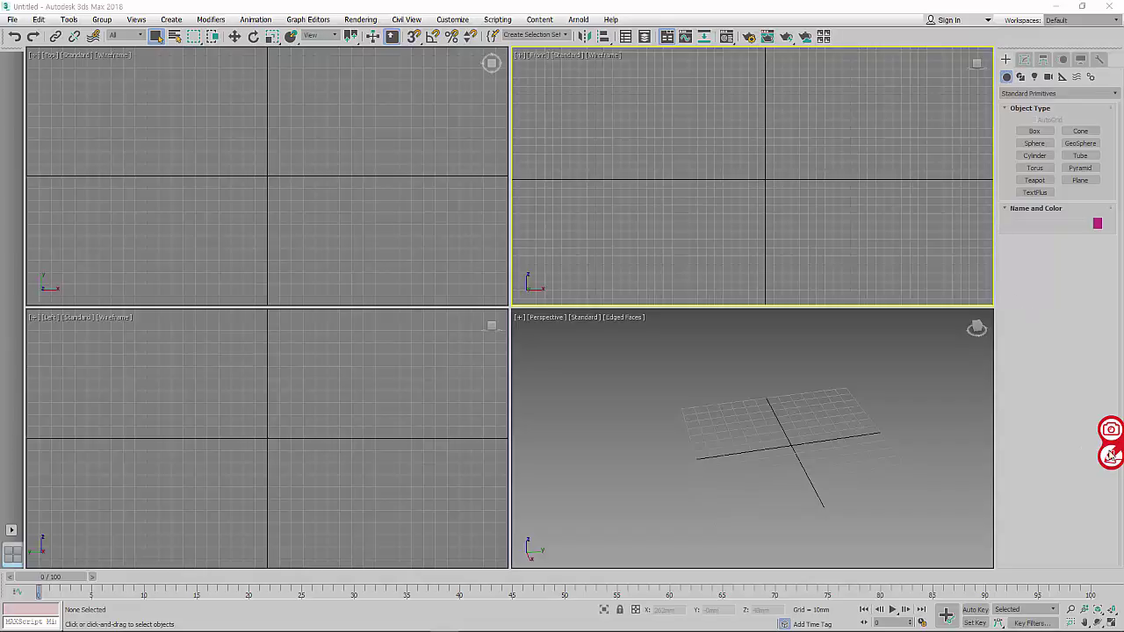
Open the blank PALETTE chalkboard overlay over the empty 3ds Max scene.
click(1111, 455)
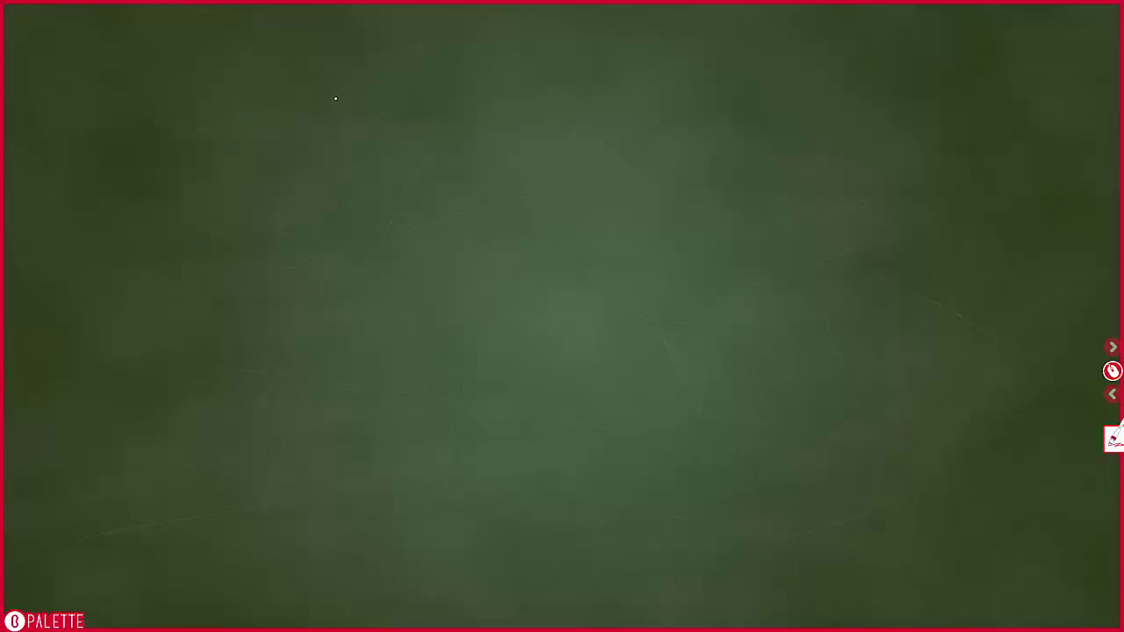
Write the heading 3D 객체 with a bracket and Editable Mesh beside it.
mouse_move(167, 80)
mouse_down()
mouse_move(165, 101)
mouse_move(178, 73)
mouse_move(205, 98)
mouse_move(237, 95)
mouse_move(244, 107)
mouse_move(239, 229)
mouse_move(261, 266)
mouse_up()
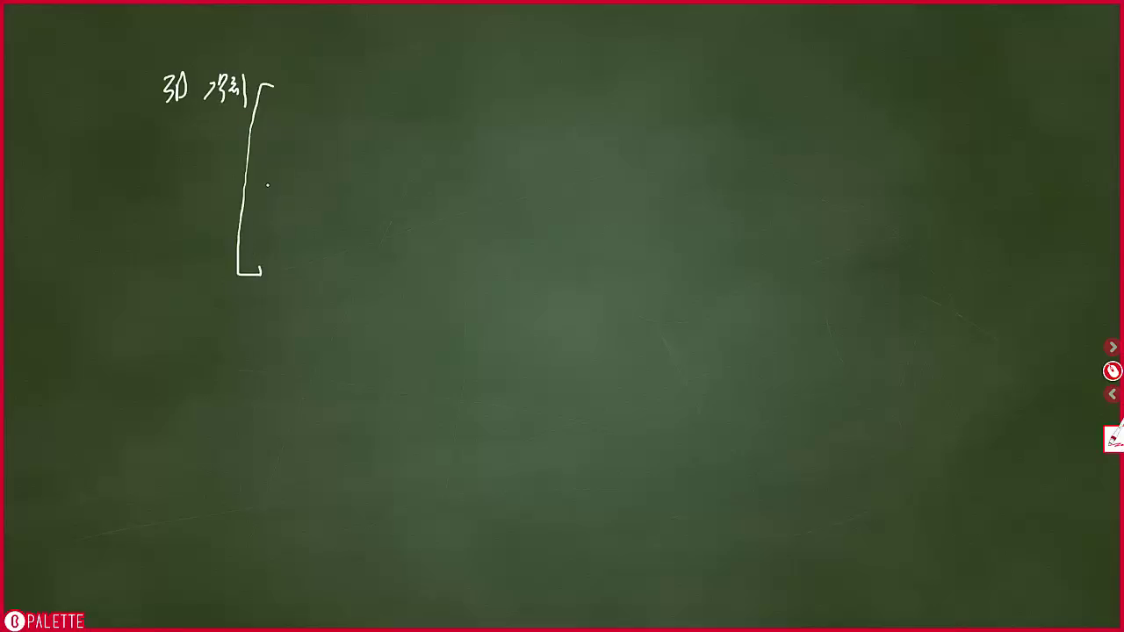
mouse_move(284, 77)
mouse_down()
mouse_move(295, 103)
mouse_move(304, 74)
mouse_move(311, 102)
mouse_move(360, 105)
mouse_up()
mouse_move(364, 98)
mouse_down()
mouse_move(432, 96)
mouse_move(442, 111)
mouse_up()
click(404, 98)
drag(449, 64, 451, 96)
drag(451, 95, 456, 123)
Write poly and patch on the lines beneath Mesh.
drag(349, 138, 347, 159)
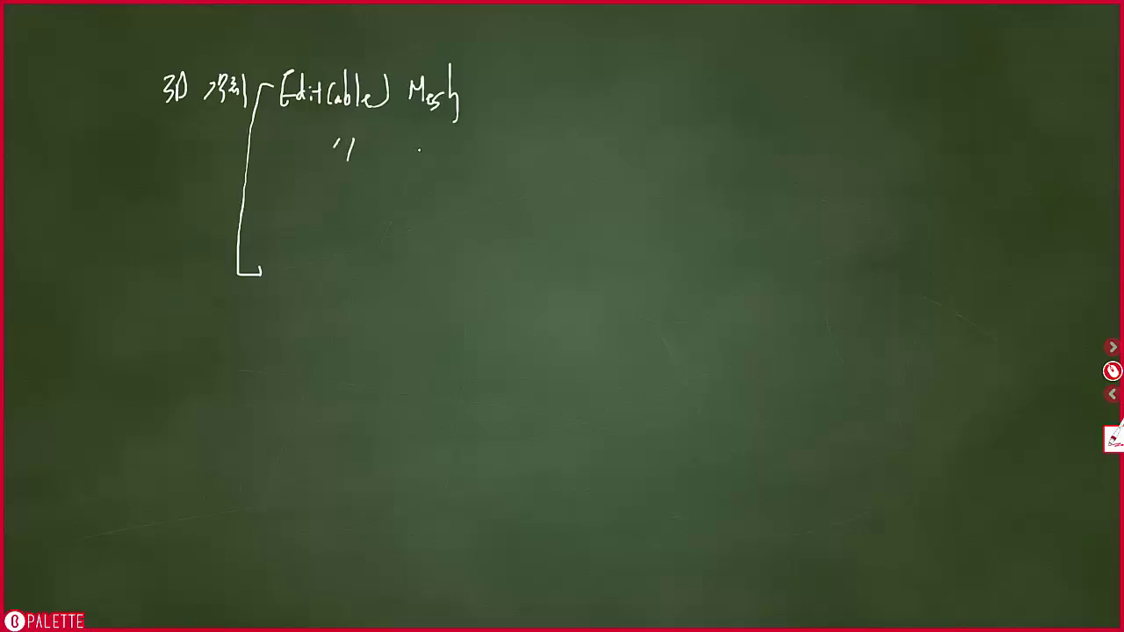
drag(411, 137, 413, 165)
drag(411, 139, 427, 148)
drag(436, 125, 443, 148)
drag(453, 135, 431, 170)
drag(341, 198, 357, 188)
mouse_move(390, 191)
mouse_down()
mouse_move(389, 221)
mouse_move(393, 209)
mouse_up()
mouse_move(405, 210)
mouse_down()
mouse_move(416, 201)
mouse_move(442, 214)
mouse_up()
drag(456, 166, 462, 232)
Write NURBS followed by a period on the last line of the list.
drag(328, 264, 325, 274)
mouse_move(347, 261)
mouse_down()
mouse_move(344, 276)
mouse_move(389, 277)
mouse_move(395, 251)
mouse_move(416, 252)
mouse_move(431, 281)
mouse_move(445, 279)
mouse_up()
drag(467, 237, 458, 269)
click(474, 260)
click(475, 263)
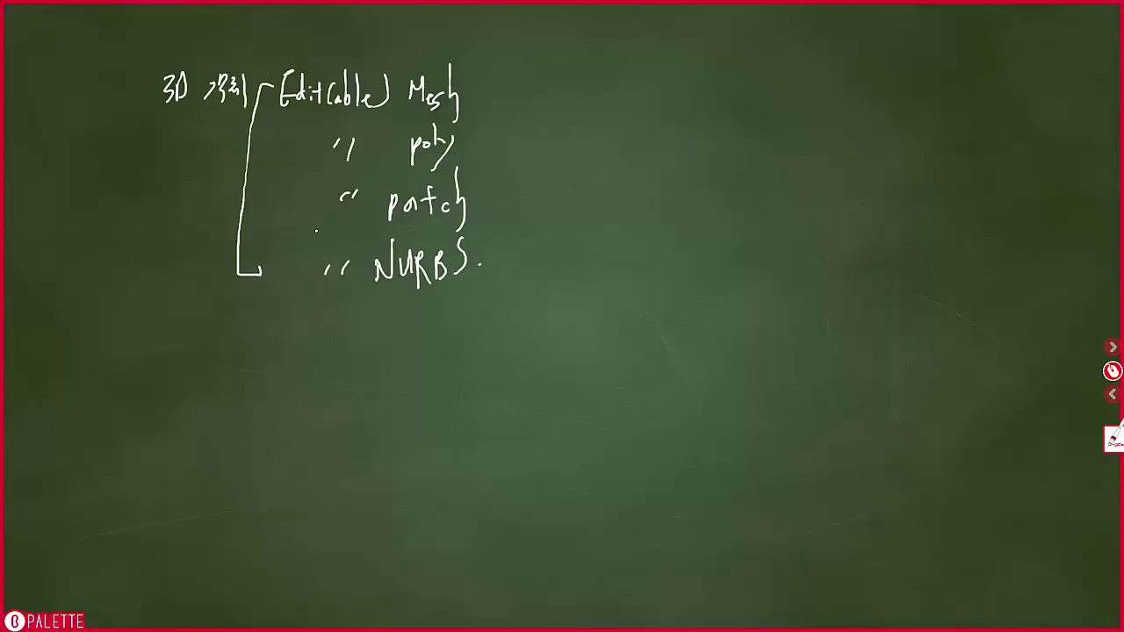
Box patch, mark it with xxx crosses and strike a line through it.
mouse_move(302, 233)
mouse_down()
mouse_move(502, 233)
mouse_move(453, 162)
mouse_move(323, 176)
mouse_move(296, 233)
mouse_up()
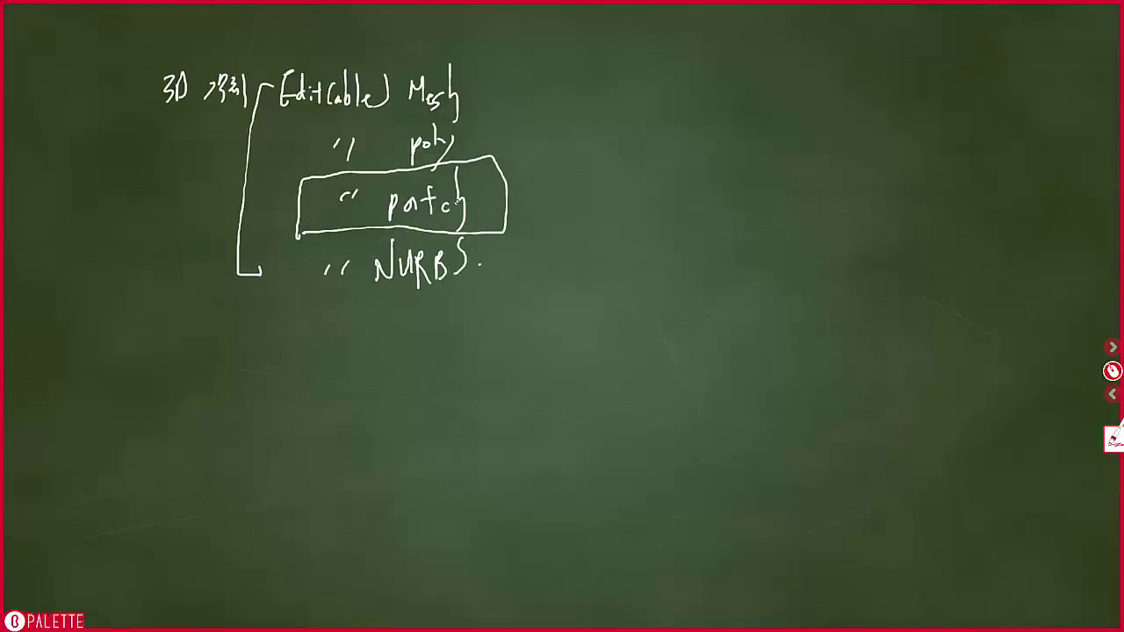
drag(456, 206, 463, 225)
mouse_move(510, 185)
mouse_down()
mouse_move(524, 199)
mouse_move(511, 199)
mouse_up()
mouse_move(527, 187)
mouse_down()
mouse_move(538, 198)
mouse_move(527, 197)
mouse_up()
mouse_move(539, 194)
mouse_down()
mouse_move(554, 184)
mouse_move(542, 198)
mouse_up()
drag(318, 213, 534, 207)
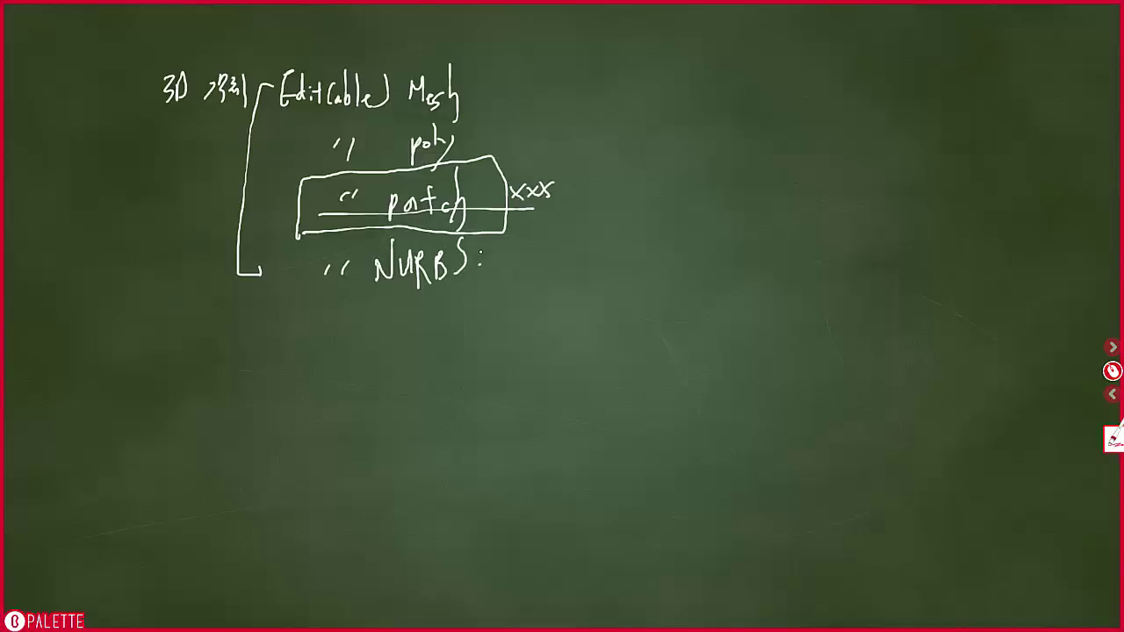
Underline NURBS, add a colon and draw a box around it.
drag(371, 288, 485, 287)
click(481, 275)
mouse_move(312, 297)
mouse_down()
mouse_move(407, 235)
mouse_move(481, 249)
mouse_move(476, 288)
mouse_up()
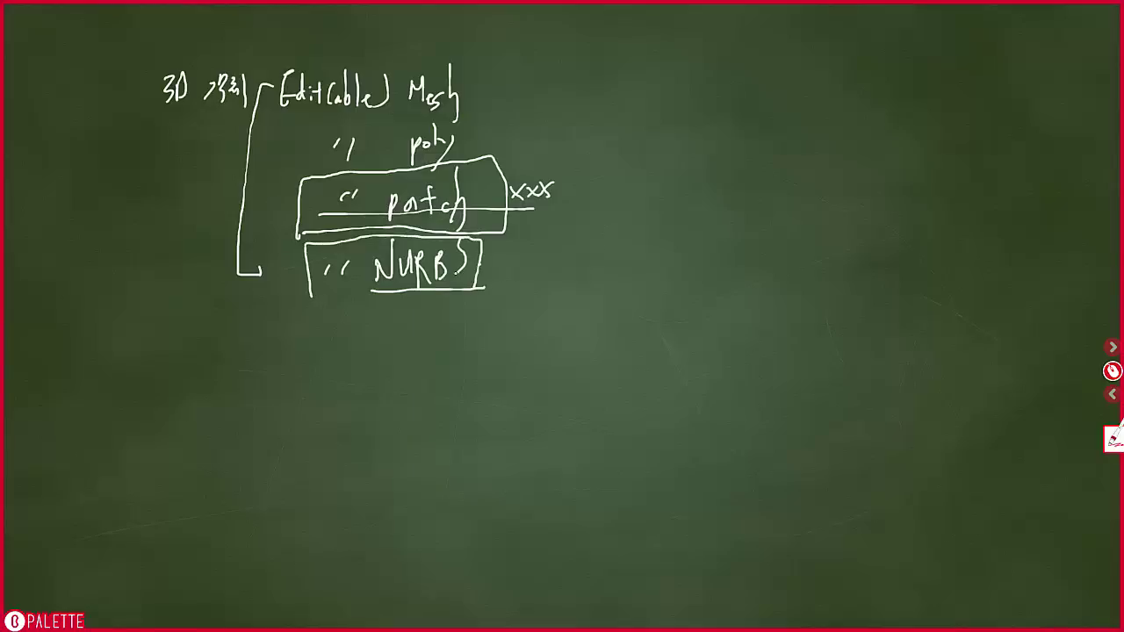
Mark NURBS with a dot and xxx crosses, and start enclosing Mesh and poly.
click(453, 274)
drag(487, 254, 497, 268)
mouse_move(496, 255)
mouse_down()
mouse_move(487, 269)
mouse_move(507, 267)
mouse_up()
mouse_move(508, 256)
mouse_down()
mouse_move(497, 267)
mouse_move(523, 267)
mouse_up()
drag(514, 268, 522, 261)
mouse_move(272, 160)
mouse_down()
mouse_move(264, 88)
mouse_move(469, 16)
mouse_move(466, 163)
mouse_move(269, 168)
mouse_up()
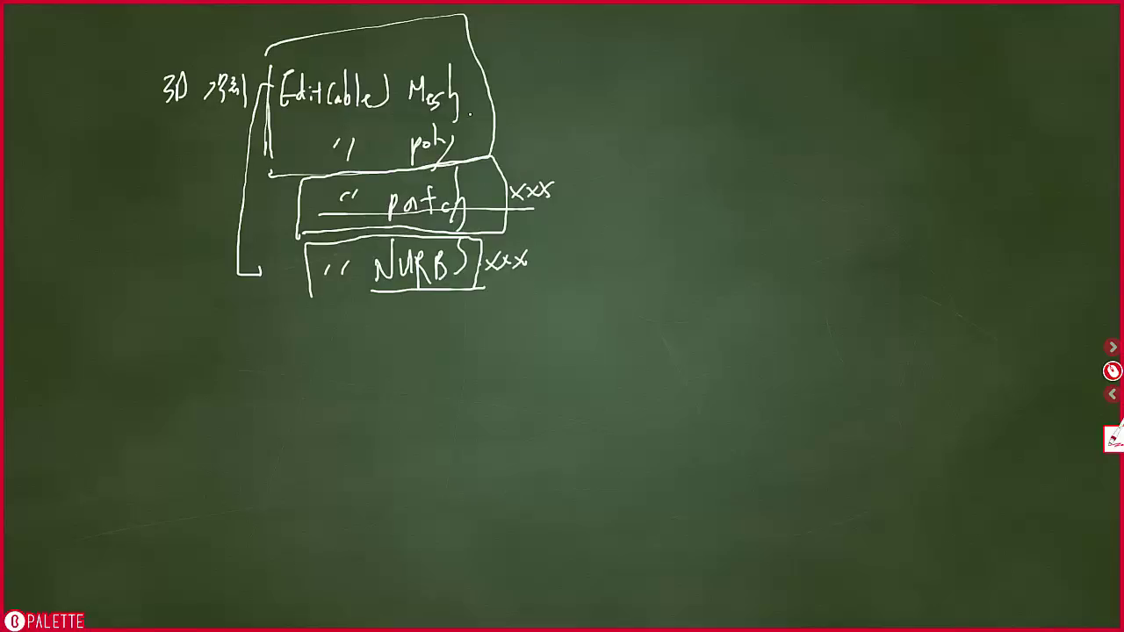
Draw an arrow from Mesh and write 삼각면(Face) at its tip.
mouse_move(466, 87)
mouse_down()
mouse_move(578, 57)
mouse_move(565, 76)
mouse_up()
mouse_move(603, 39)
mouse_down()
mouse_move(603, 68)
mouse_move(643, 51)
mouse_move(658, 72)
mouse_move(660, 62)
mouse_up()
drag(669, 43, 667, 76)
mouse_move(678, 50)
mouse_down()
mouse_move(676, 77)
mouse_move(692, 44)
mouse_up()
mouse_move(690, 60)
mouse_down()
mouse_move(736, 74)
mouse_move(709, 67)
mouse_up()
drag(709, 60, 704, 70)
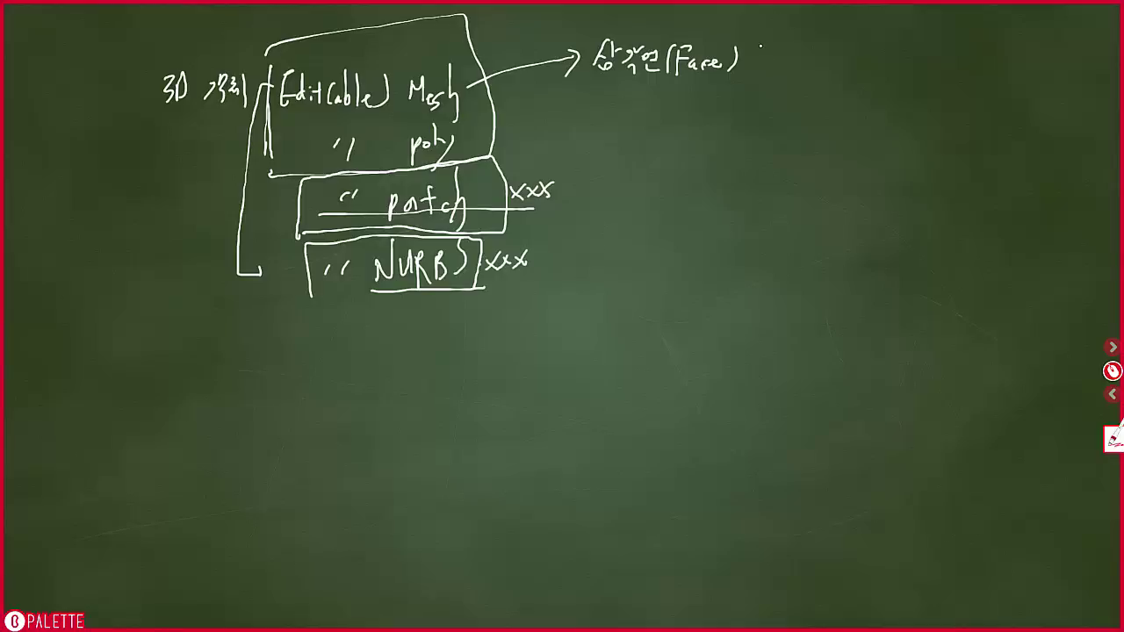
Finish the Korean Mesh-face note, then circle poly with an arrow labelled 다각.
mouse_move(756, 44)
mouse_down()
mouse_move(771, 55)
mouse_move(766, 70)
mouse_up()
drag(774, 49, 793, 70)
drag(802, 39, 818, 70)
mouse_move(813, 47)
mouse_down()
mouse_move(846, 70)
mouse_move(876, 60)
mouse_move(887, 72)
mouse_move(902, 55)
mouse_up()
drag(882, 67, 939, 70)
drag(939, 49, 952, 58)
mouse_move(955, 49)
mouse_down()
mouse_move(956, 76)
mouse_move(990, 70)
mouse_up()
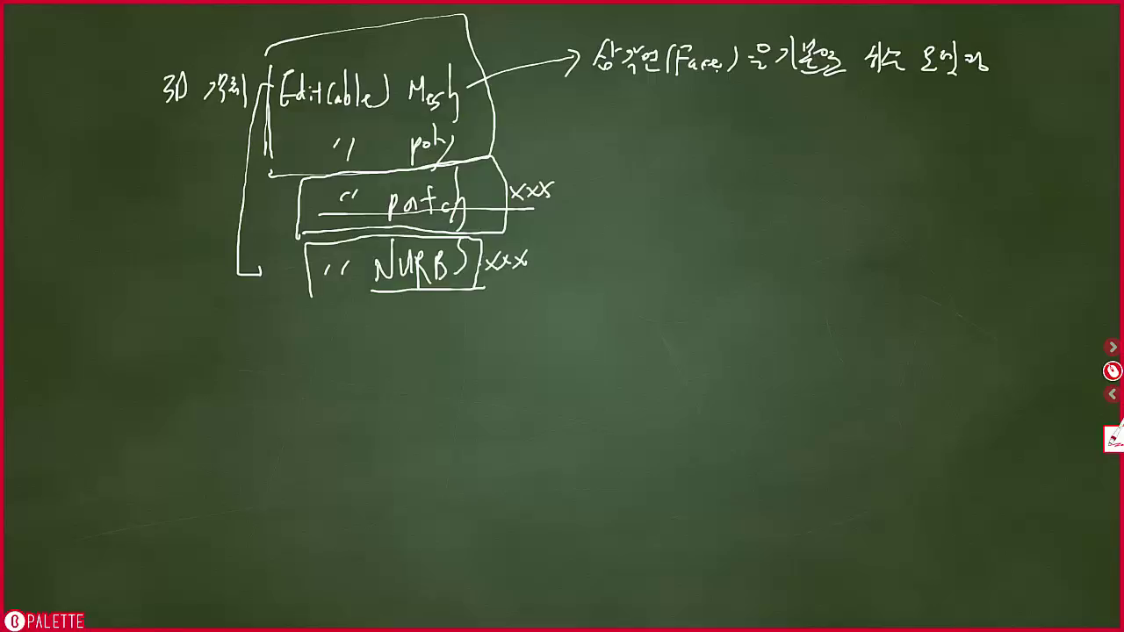
drag(452, 144, 553, 141)
mouse_move(443, 112)
mouse_down()
mouse_move(583, 114)
mouse_move(587, 130)
mouse_up()
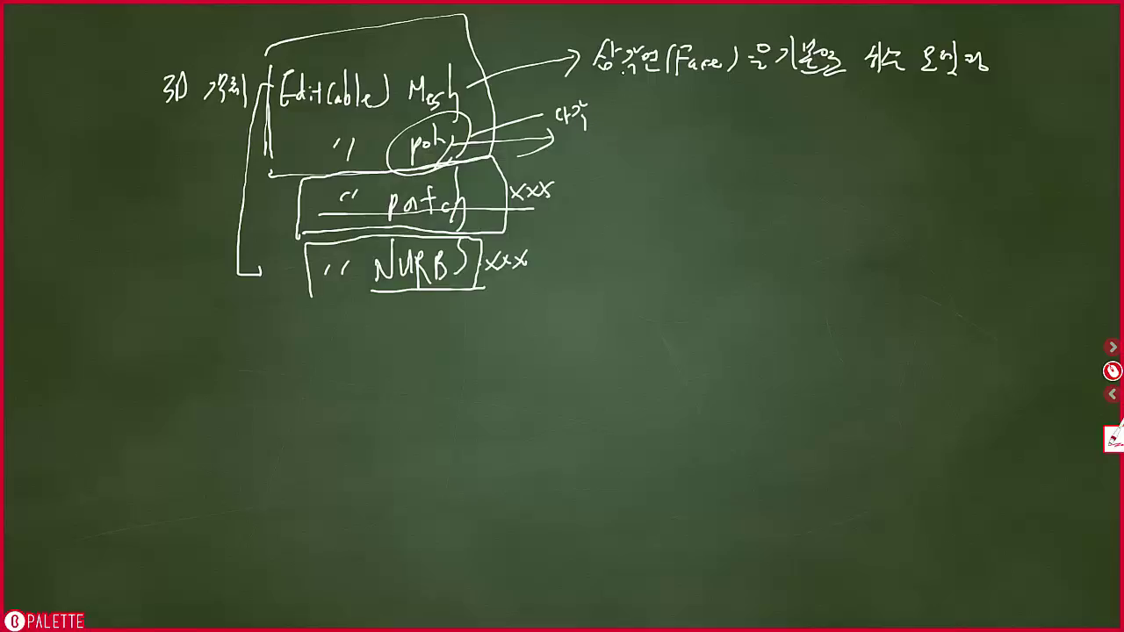
Write 사각이상 beside poly's arrow, then strike it out.
mouse_move(601, 123)
mouse_down()
mouse_move(592, 151)
mouse_move(611, 156)
mouse_move(628, 139)
mouse_up()
drag(618, 144, 662, 146)
drag(672, 128, 676, 137)
drag(669, 148, 688, 130)
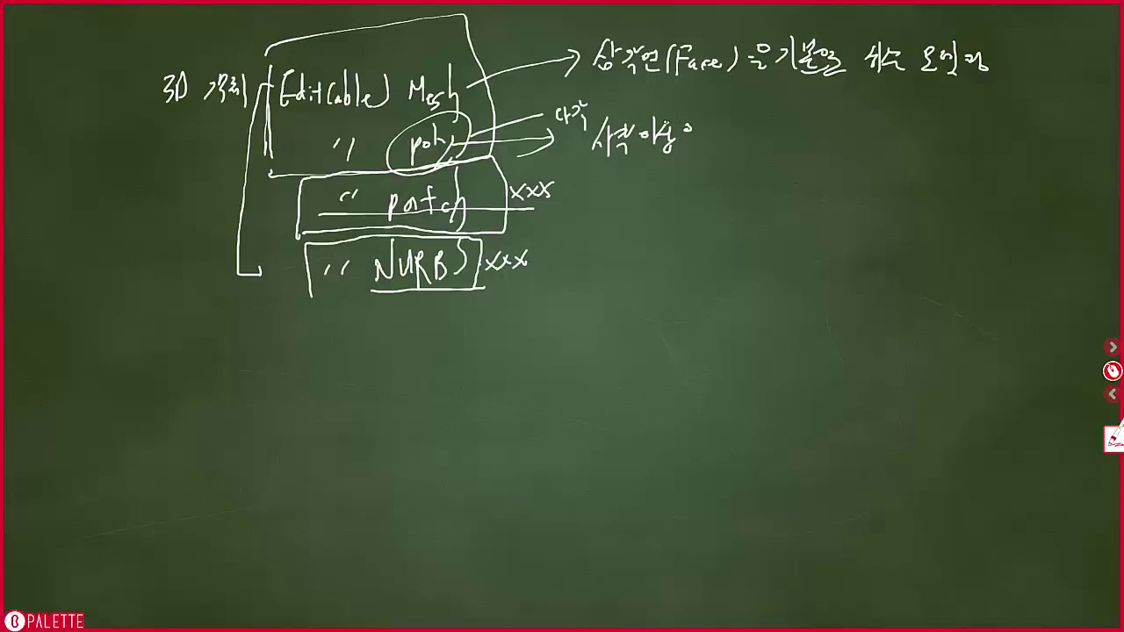
drag(593, 140, 760, 122)
drag(690, 139, 776, 121)
Write the replacement note containing (polygon) after the struck-out wording.
mouse_move(757, 124)
mouse_down()
mouse_move(762, 160)
mouse_move(780, 137)
mouse_move(785, 158)
mouse_move(813, 165)
mouse_up()
mouse_move(815, 134)
mouse_down()
mouse_move(817, 146)
mouse_move(829, 139)
mouse_up()
mouse_move(837, 96)
mouse_down()
mouse_move(838, 167)
mouse_move(869, 164)
mouse_move(890, 140)
mouse_move(910, 149)
mouse_up()
drag(915, 130, 920, 160)
drag(960, 119, 961, 151)
mouse_move(971, 132)
mouse_down()
mouse_move(964, 149)
mouse_move(978, 148)
mouse_up()
mouse_move(983, 132)
mouse_down()
mouse_move(983, 149)
mouse_move(993, 130)
mouse_up()
drag(971, 140, 999, 157)
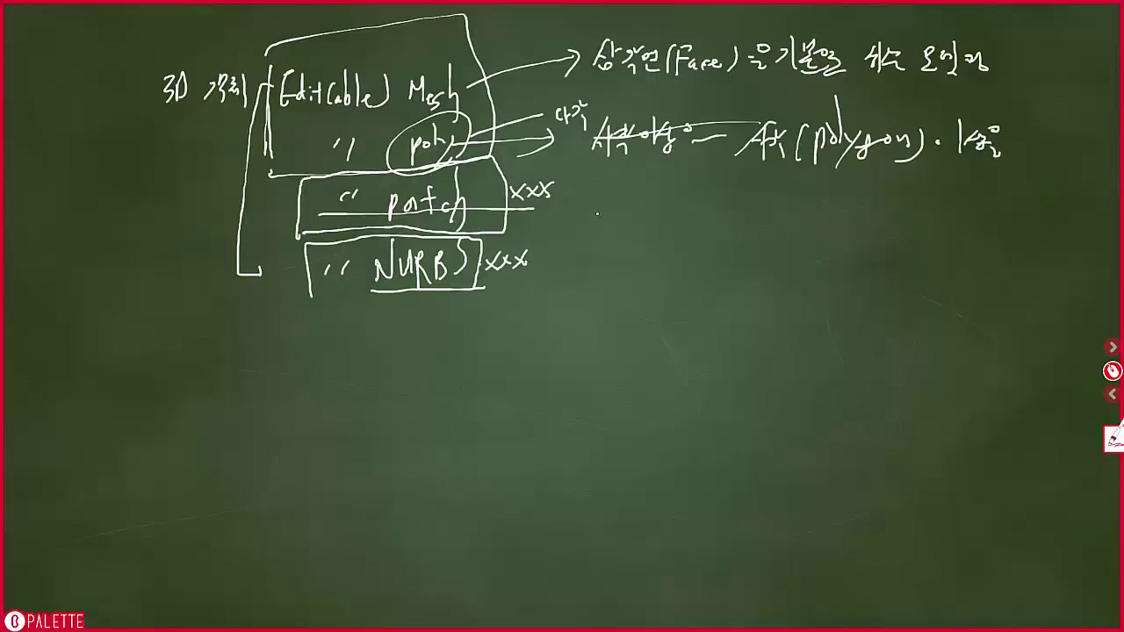
Add a second line to the poly note and begin writing Edit below.
drag(625, 183, 640, 197)
mouse_move(647, 172)
mouse_down()
mouse_move(650, 205)
mouse_move(664, 186)
mouse_move(676, 204)
mouse_up()
drag(677, 179, 690, 203)
drag(690, 186, 710, 210)
mouse_move(717, 186)
mouse_down()
mouse_move(737, 207)
mouse_move(797, 210)
mouse_move(823, 195)
mouse_move(833, 205)
mouse_up()
drag(816, 207, 862, 197)
drag(857, 195, 892, 223)
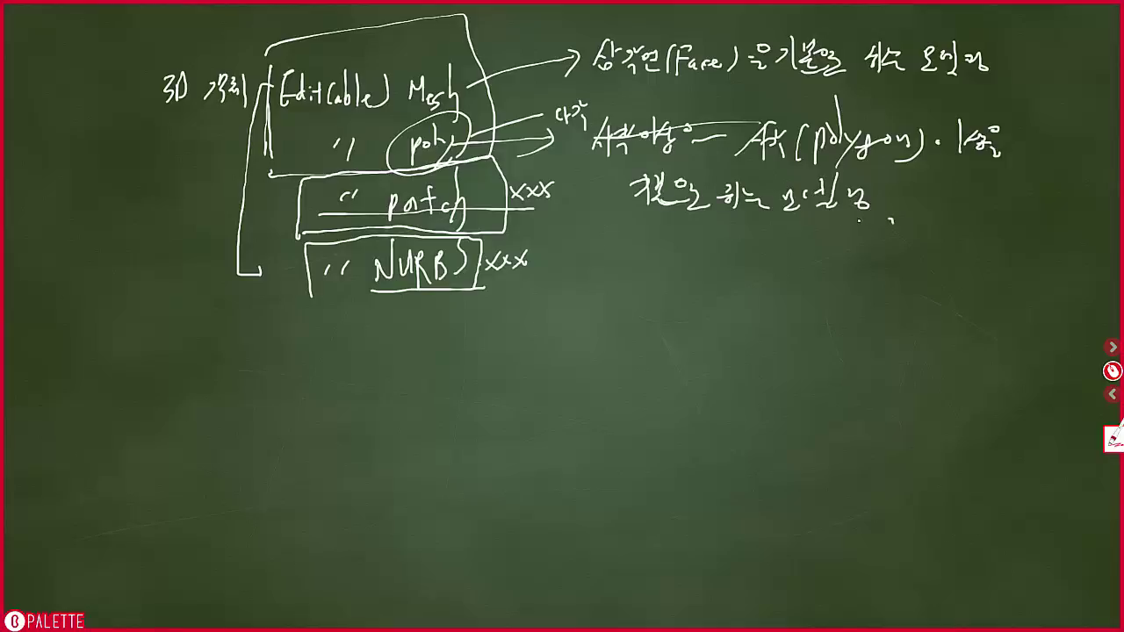
mouse_move(685, 267)
mouse_down()
mouse_move(686, 302)
mouse_move(743, 281)
mouse_up()
Finish writing Edit and write Editable beneath it with a closing bracket.
click(706, 283)
mouse_move(739, 268)
mouse_down()
mouse_move(727, 323)
mouse_move(657, 360)
mouse_move(699, 356)
mouse_up()
click(705, 351)
mouse_move(697, 318)
mouse_down()
mouse_move(694, 358)
mouse_move(721, 368)
mouse_up()
drag(716, 355, 753, 360)
drag(773, 323, 769, 372)
drag(774, 360, 799, 354)
drag(820, 287, 827, 365)
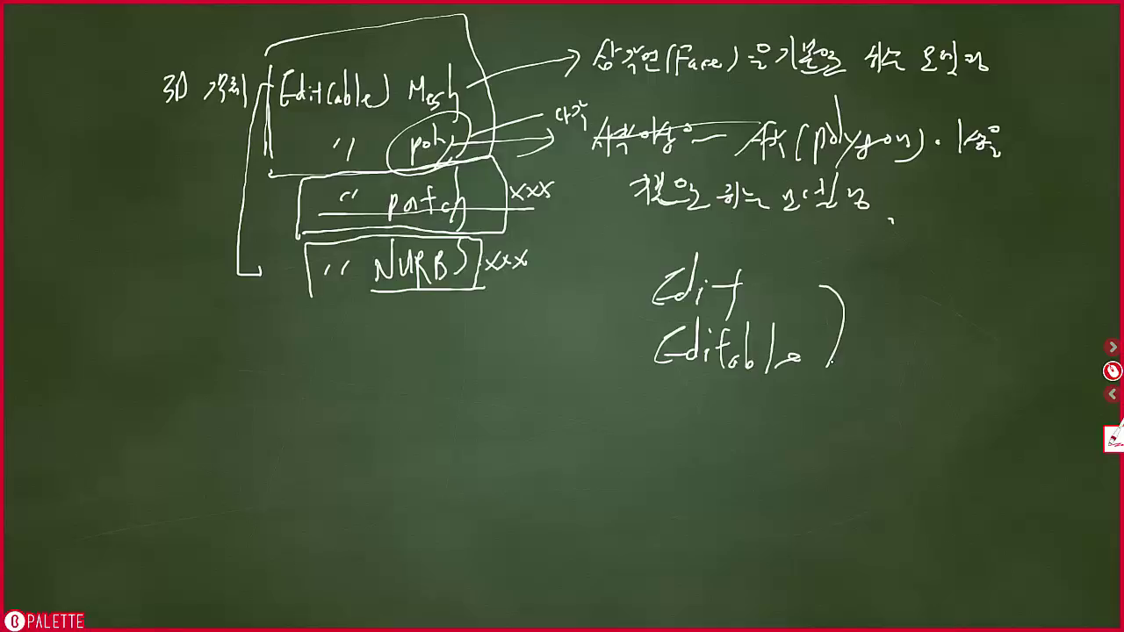
Circle Edit and Editable, underline Edit, box Editable, and loop the Mesh/poly group.
mouse_move(760, 307)
mouse_down()
mouse_move(790, 227)
mouse_move(774, 280)
mouse_up()
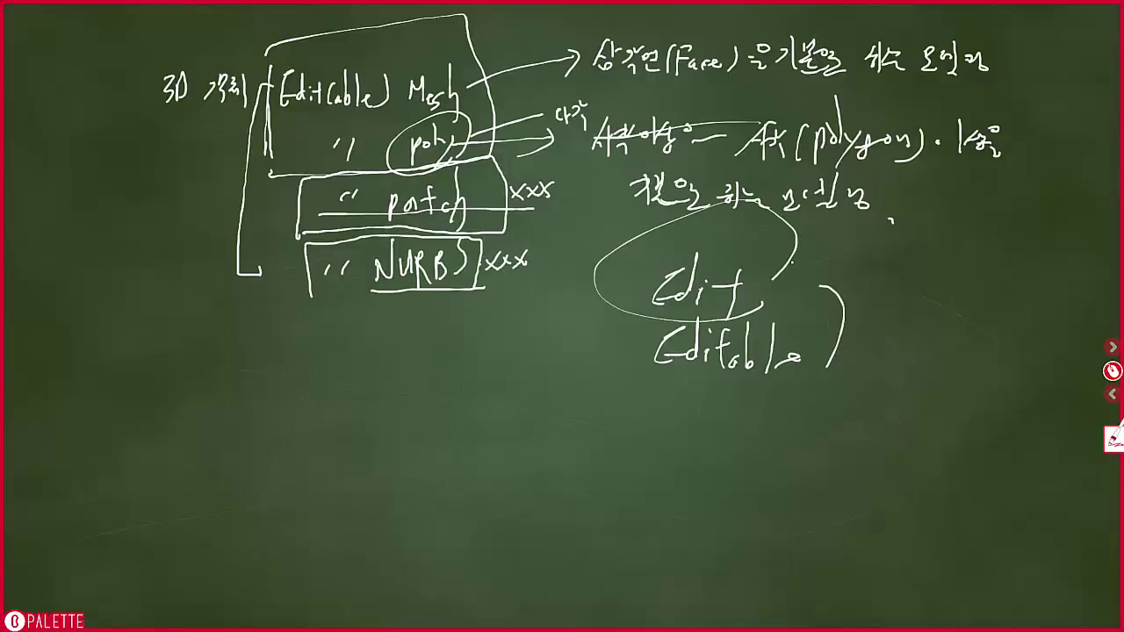
click(794, 259)
drag(788, 373, 739, 392)
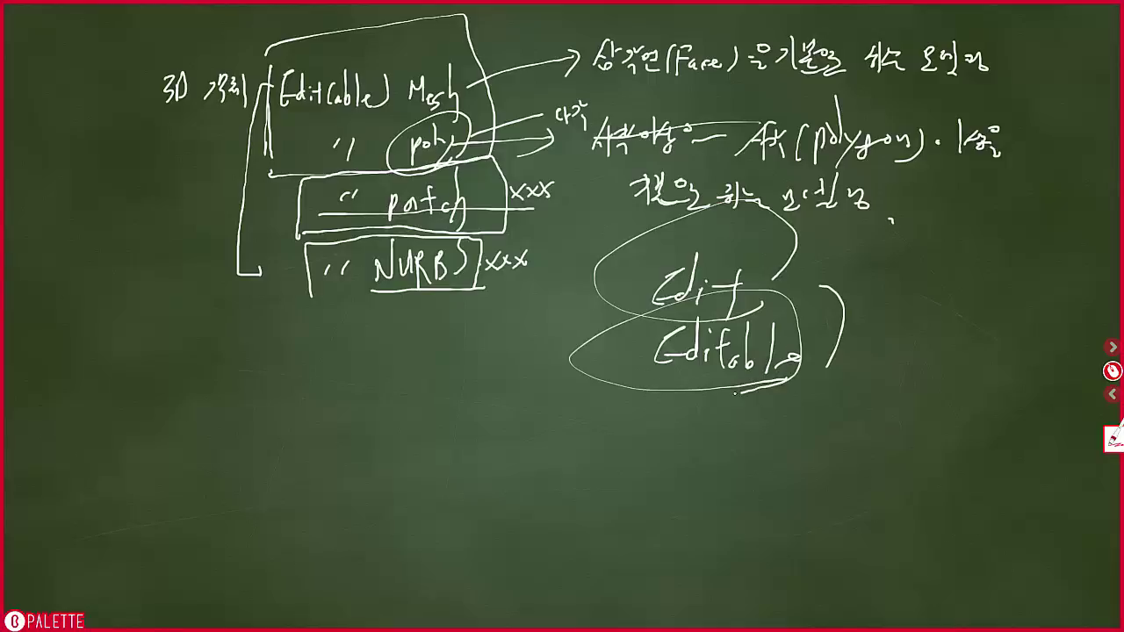
click(778, 357)
drag(653, 314, 793, 307)
mouse_move(644, 374)
mouse_down()
mouse_move(833, 379)
mouse_move(687, 314)
mouse_move(627, 391)
mouse_move(682, 385)
mouse_up()
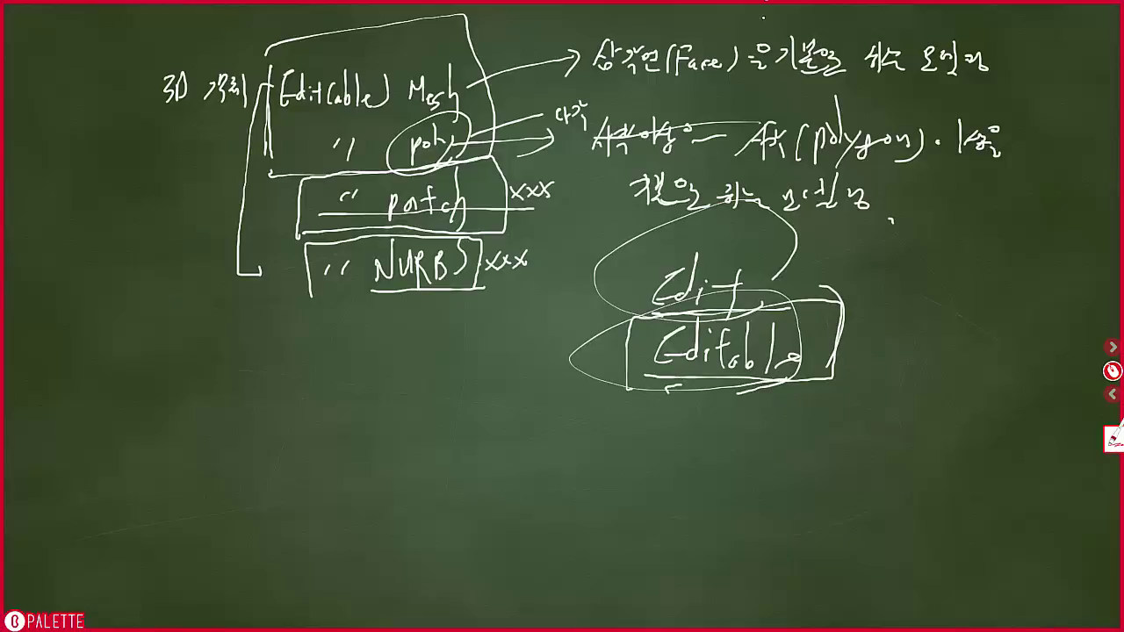
mouse_move(420, 123)
mouse_down()
mouse_move(500, 24)
mouse_move(380, 95)
mouse_up()
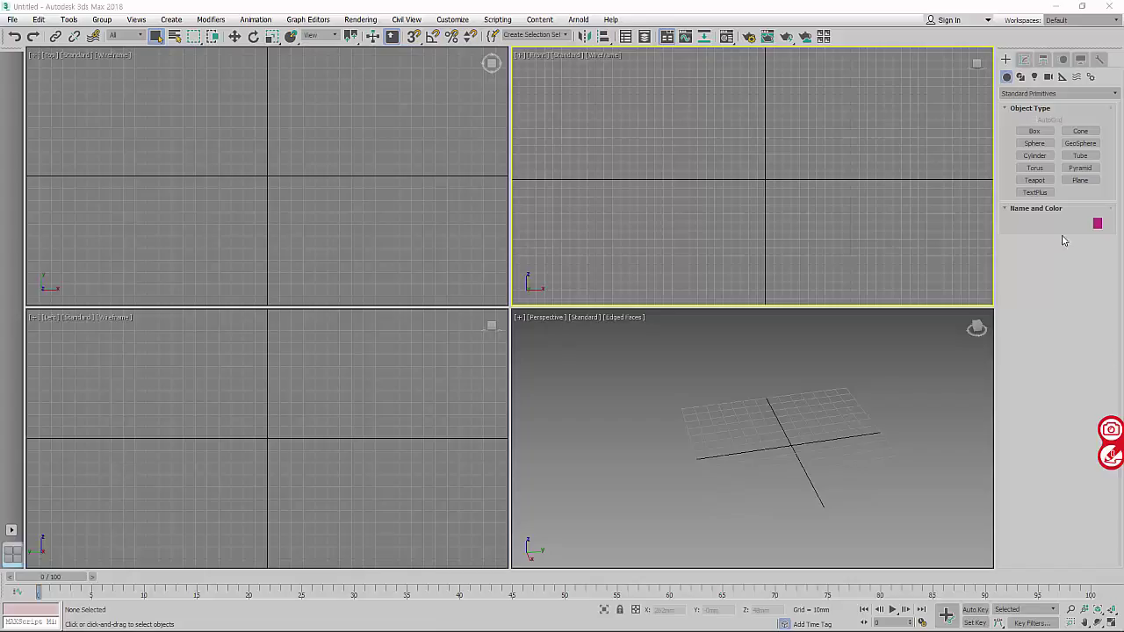
Create a tall box, Box001, in the Top viewport.
click(1034, 131)
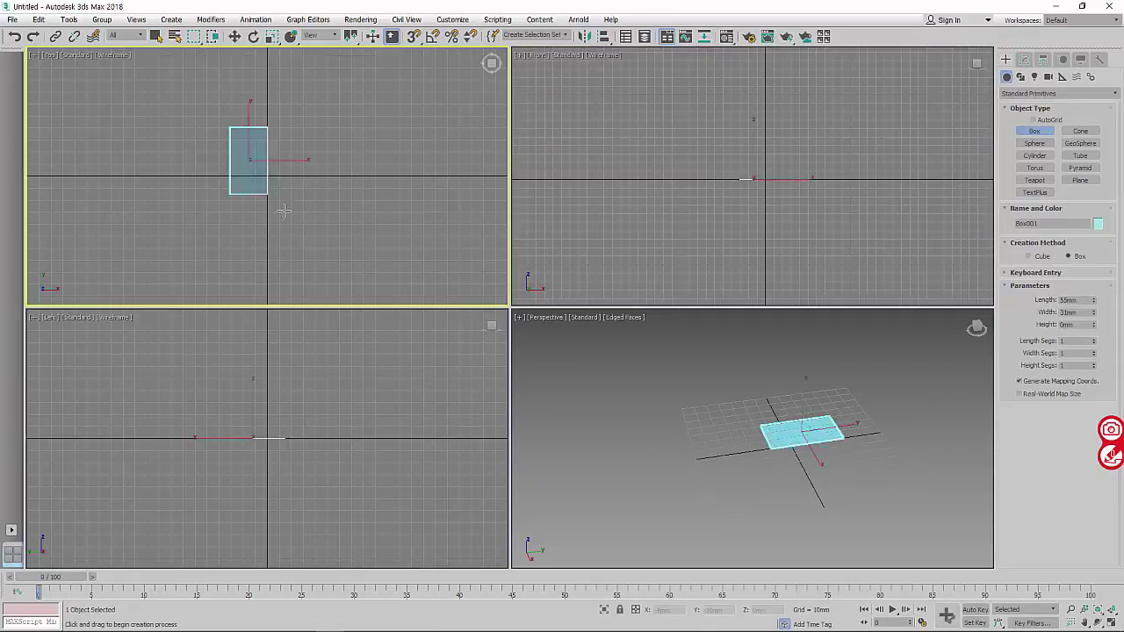
drag(230, 127, 324, 218)
right_click(317, 180)
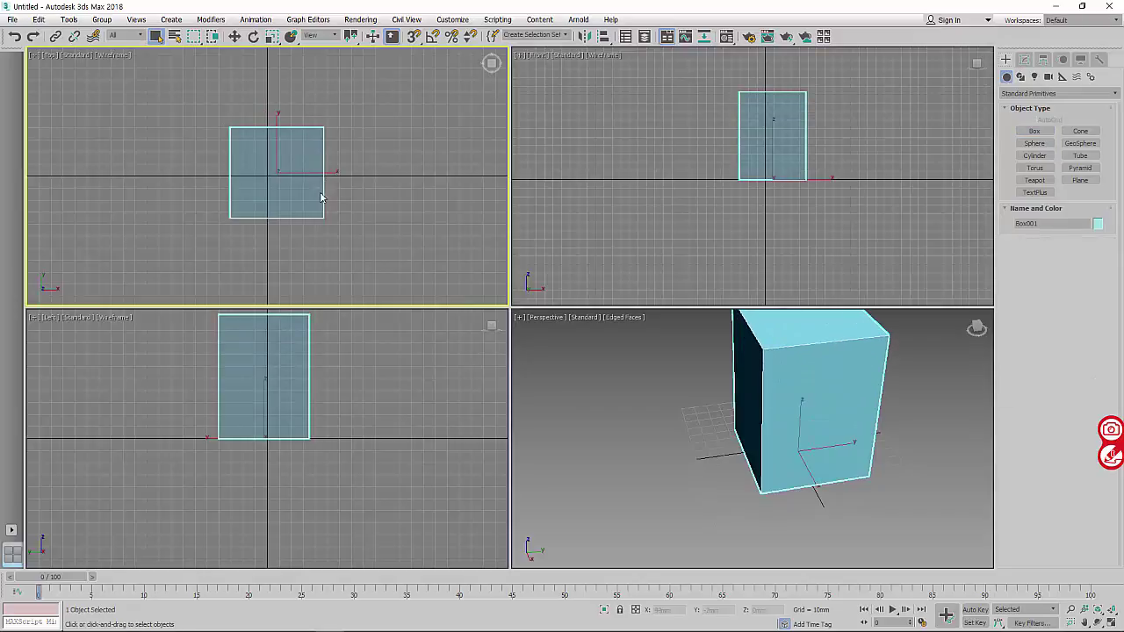
right_click(317, 193)
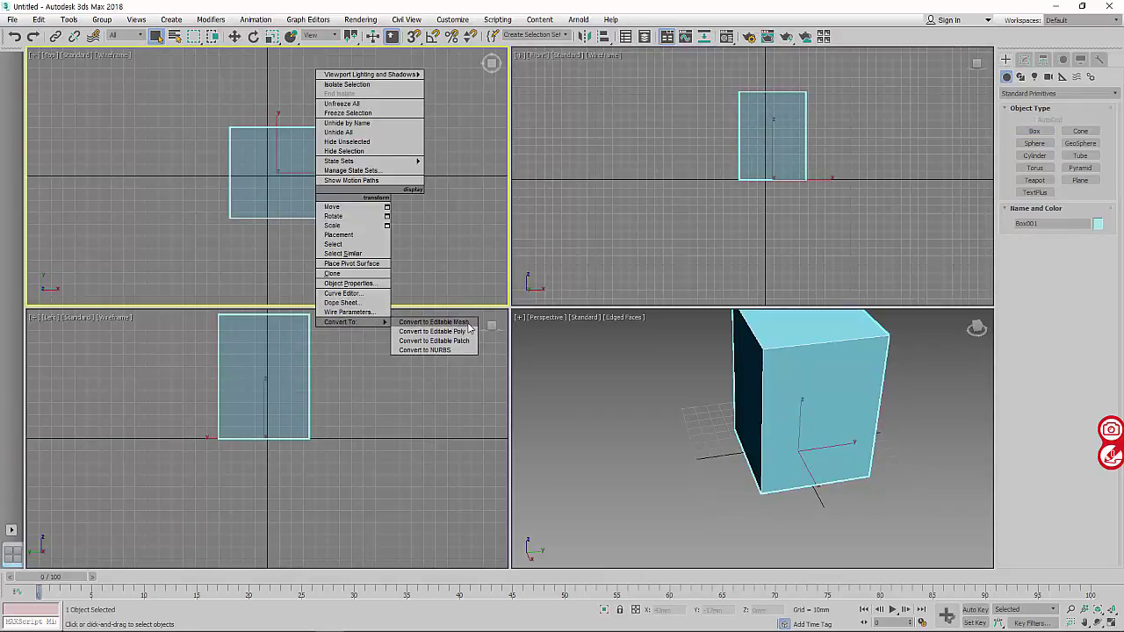
Add an Edit Mesh modifier to Box001 from the Modifier List.
click(1024, 59)
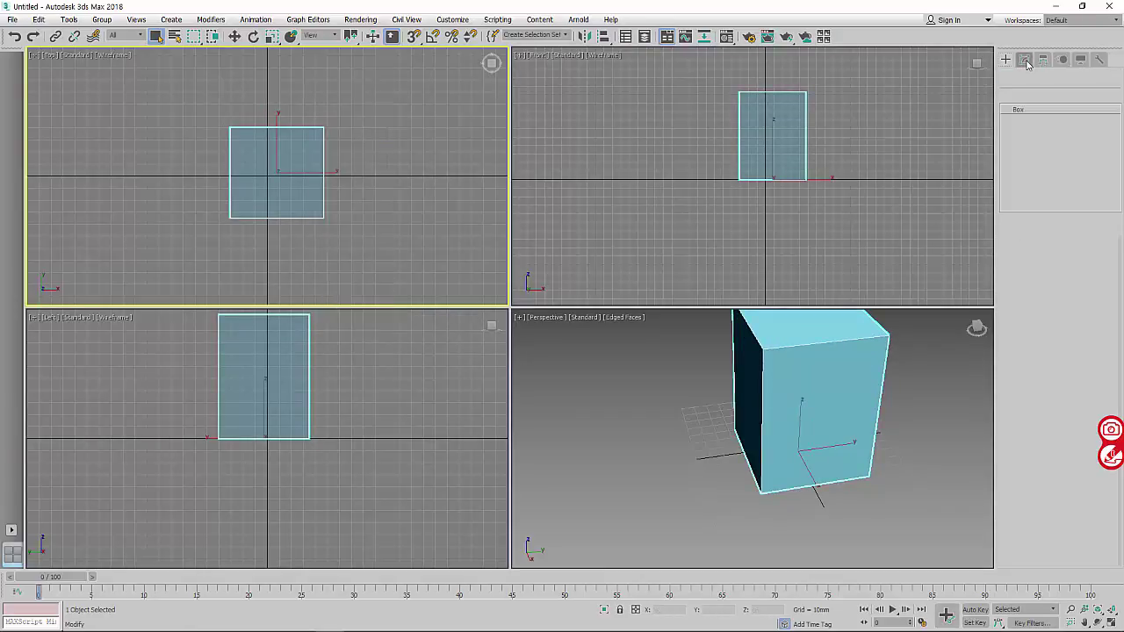
right_click(1041, 159)
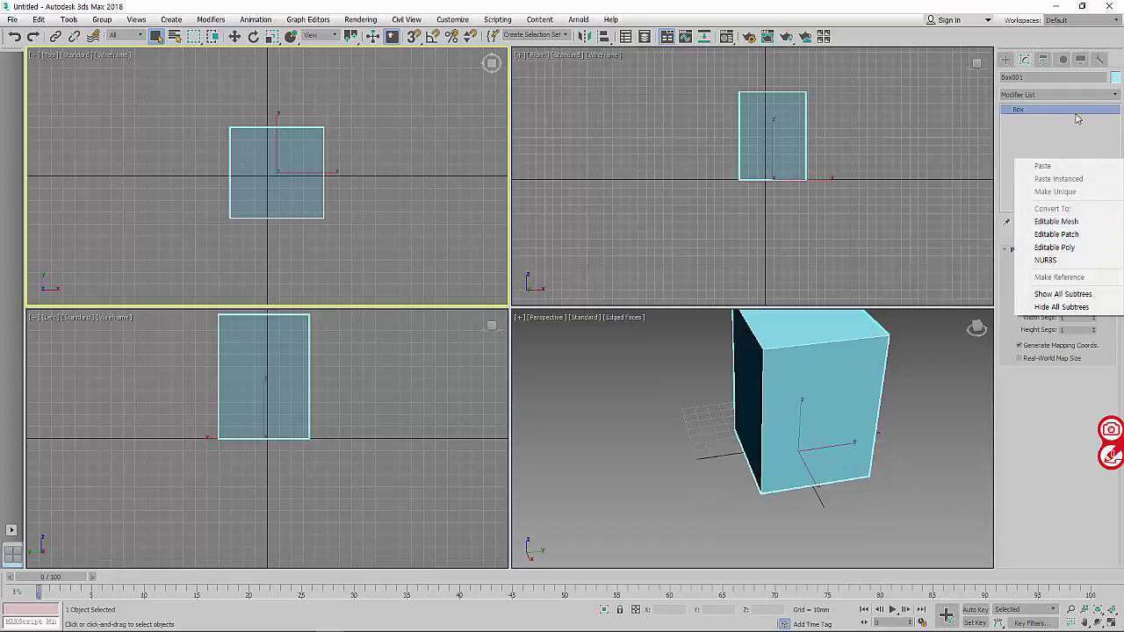
click(1101, 100)
click(1102, 96)
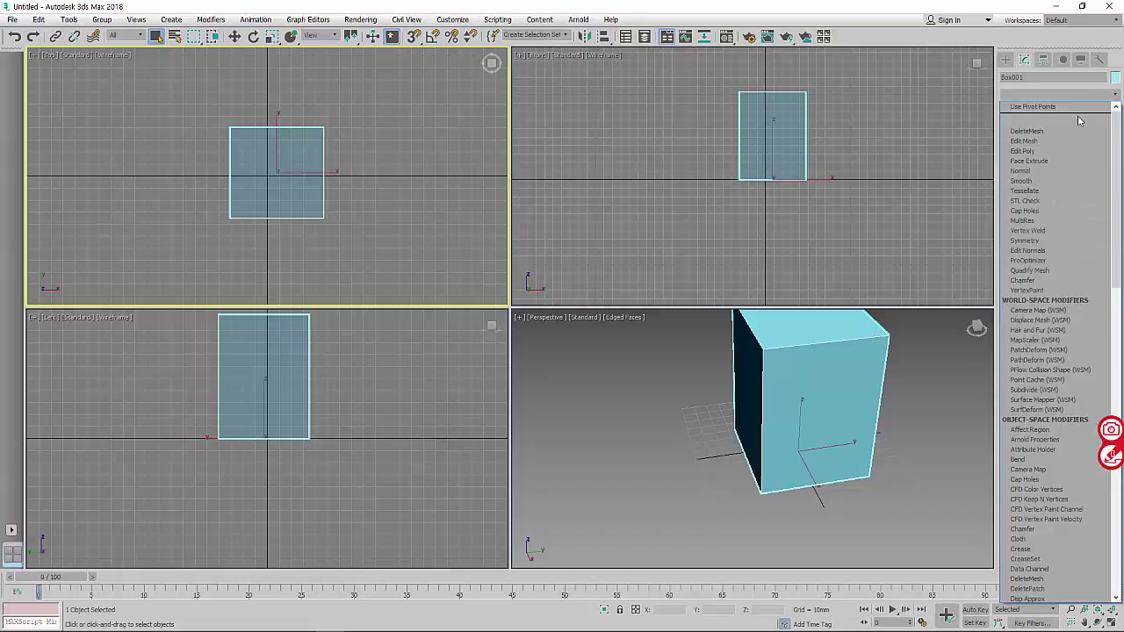
scroll(1056, 110, down, 1)
click(1032, 107)
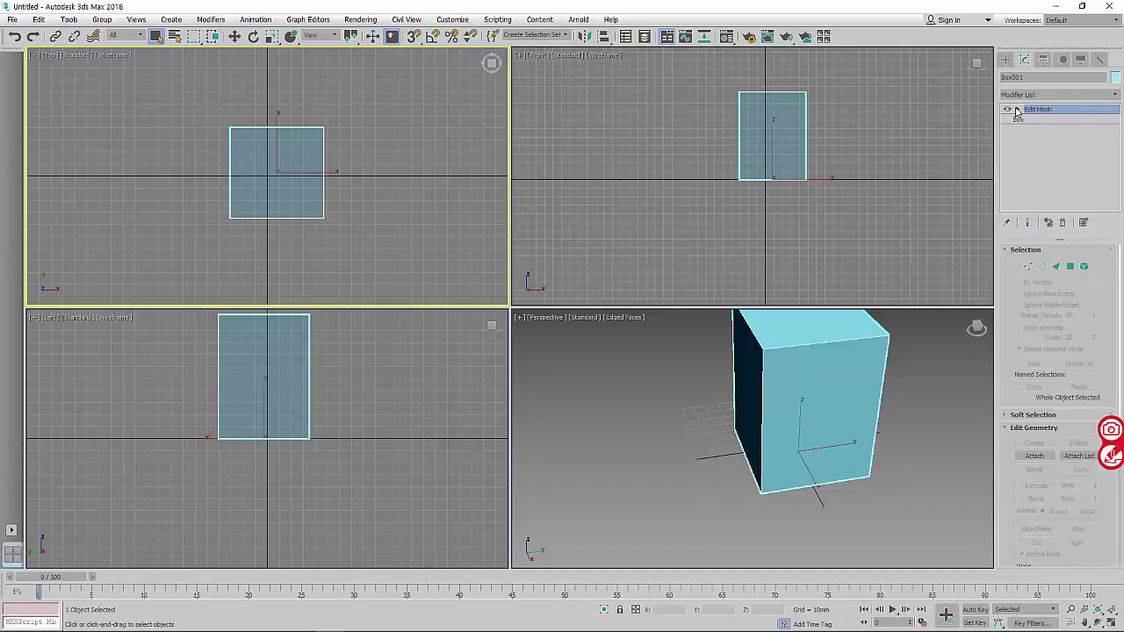
Cycle Edit Mesh through Vertex, Edge, Face, Polygon and Element levels, ending on Vertex.
click(1016, 110)
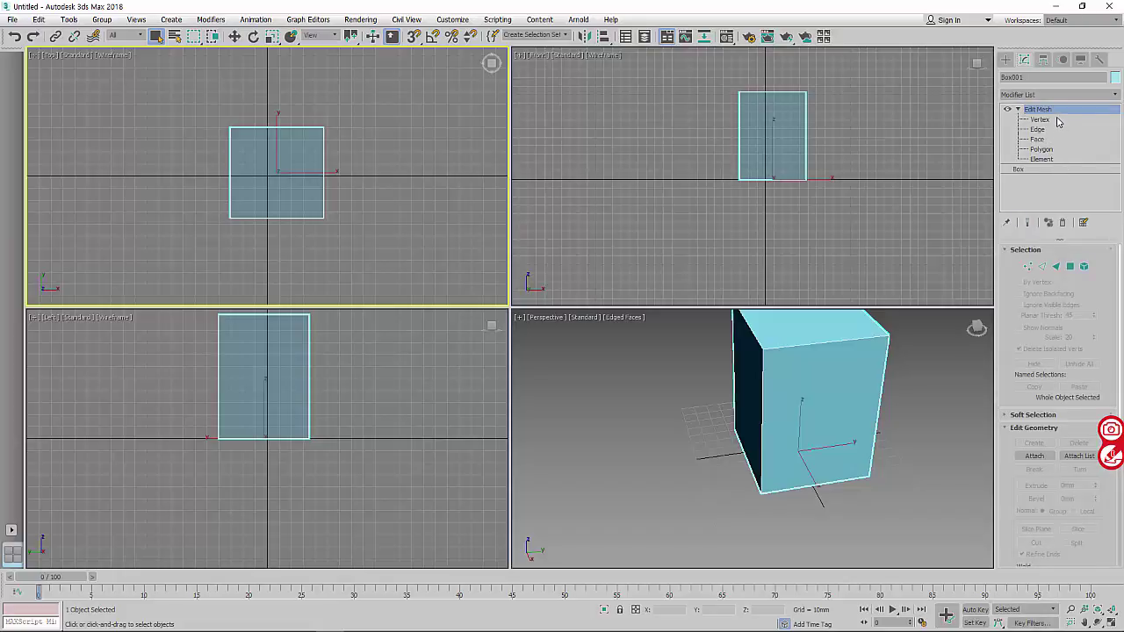
click(1057, 120)
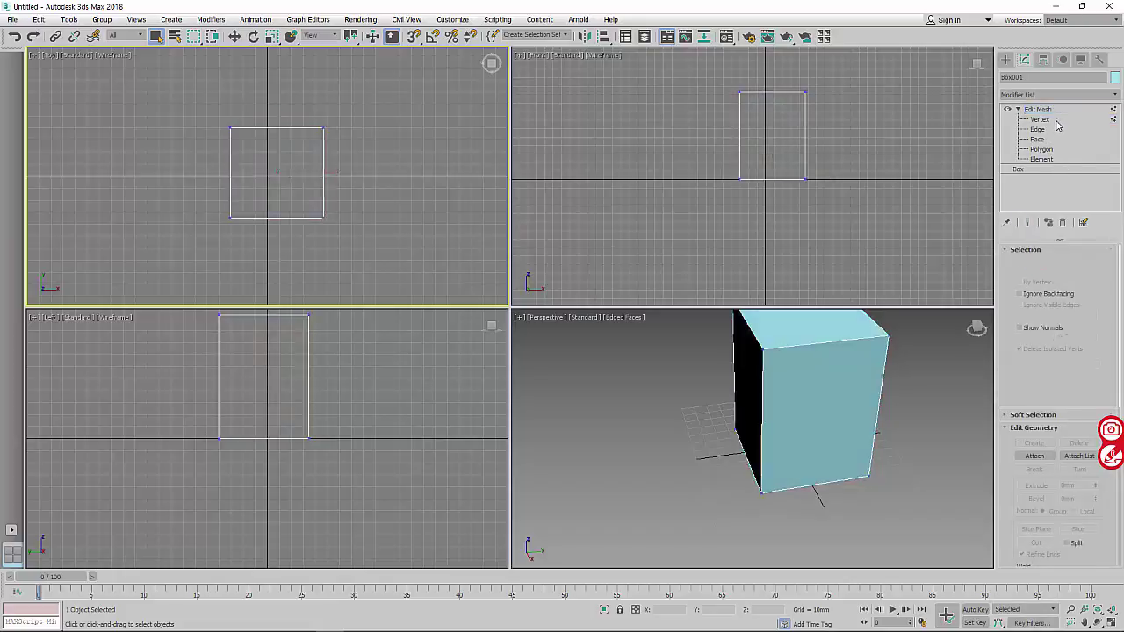
click(1067, 129)
key(3)
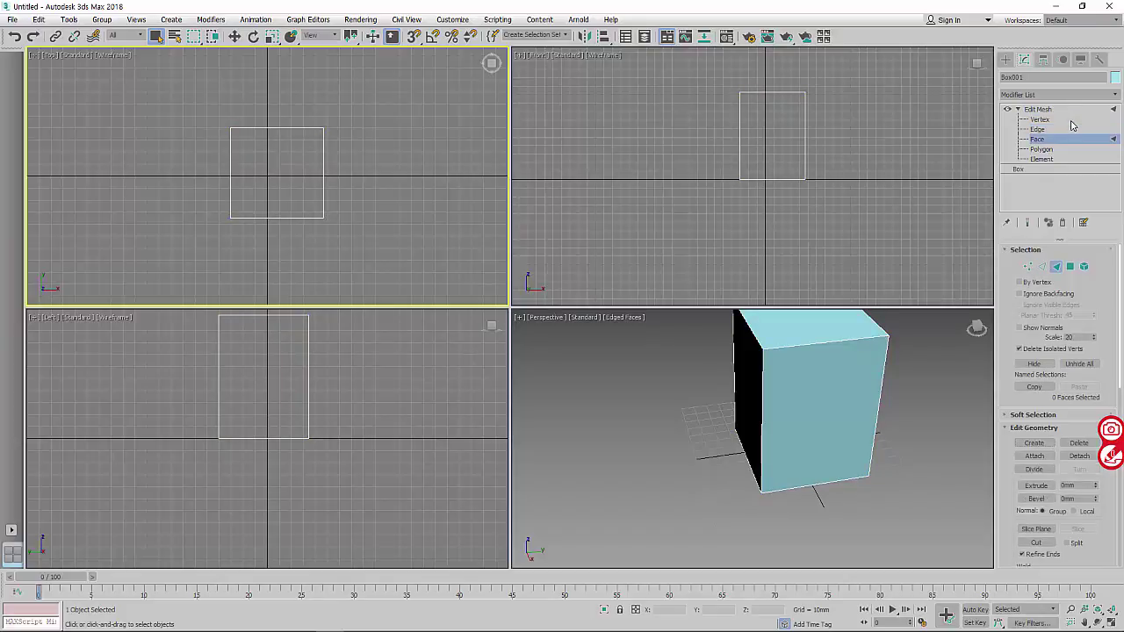
key(4)
key(5)
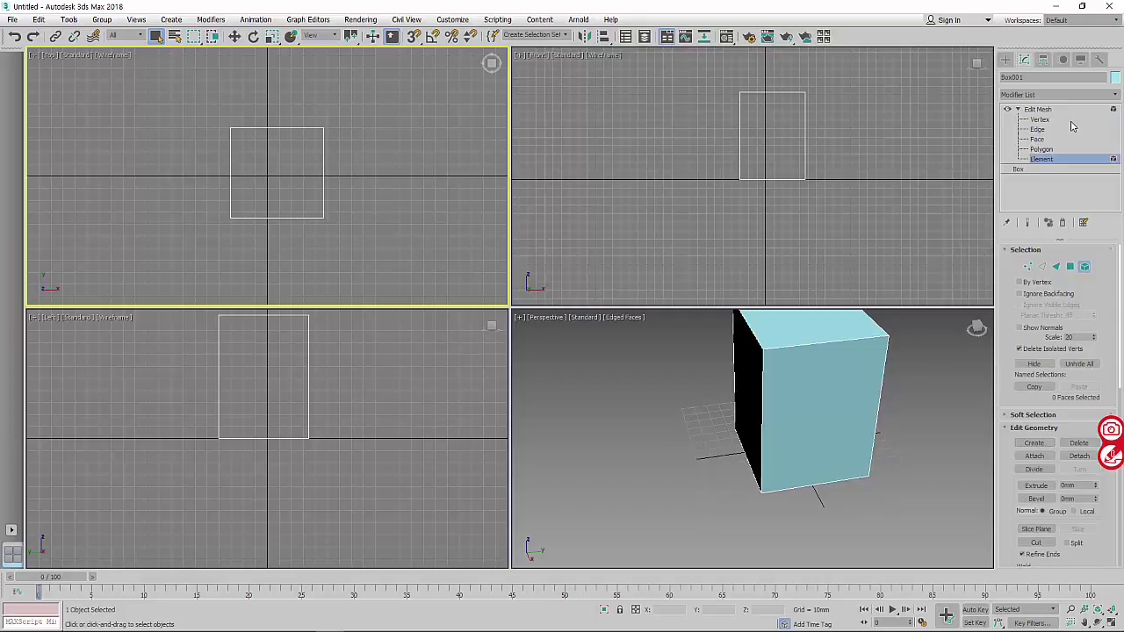
key(1)
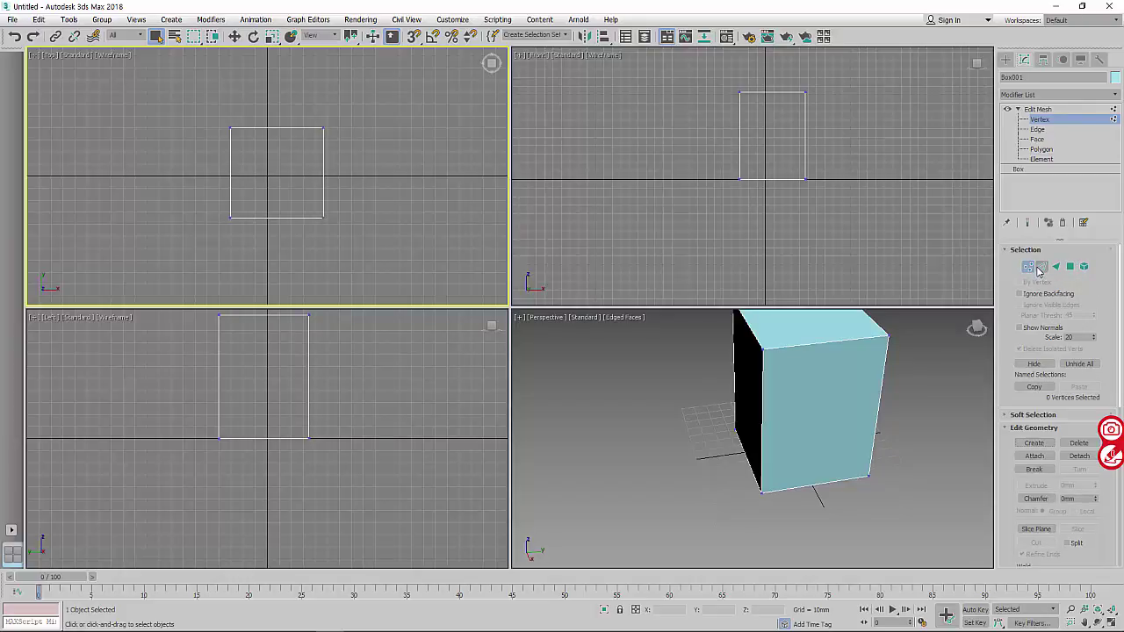
Step through the Edge-to-Element icons back to Vertex, then widen the command panel.
click(1041, 266)
click(1056, 266)
click(1069, 266)
click(1083, 266)
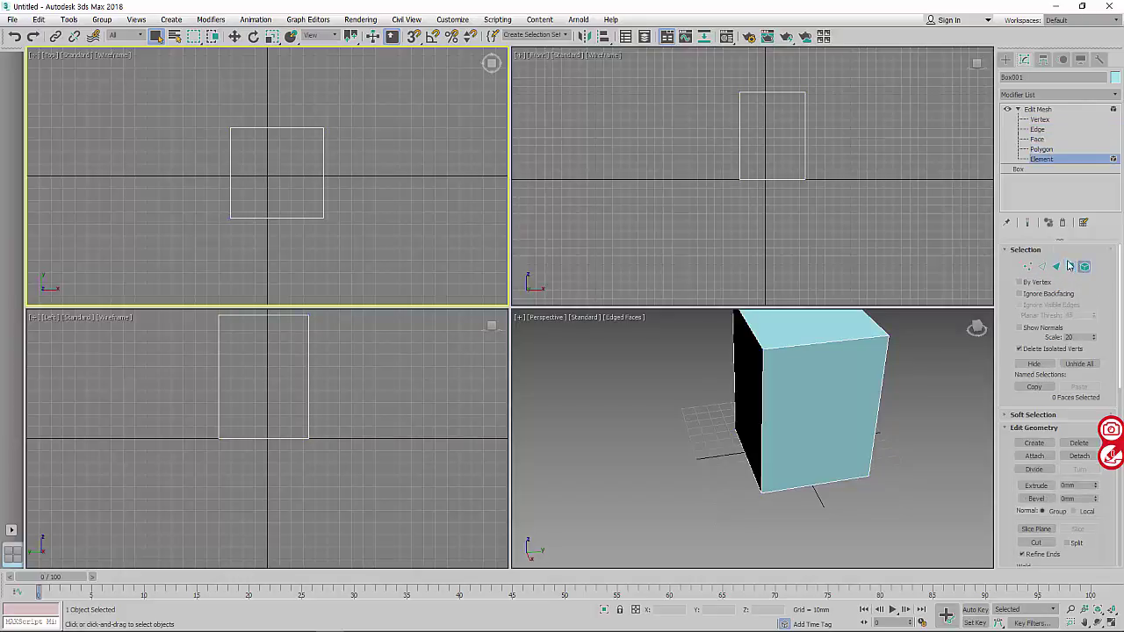
click(1070, 266)
click(1056, 266)
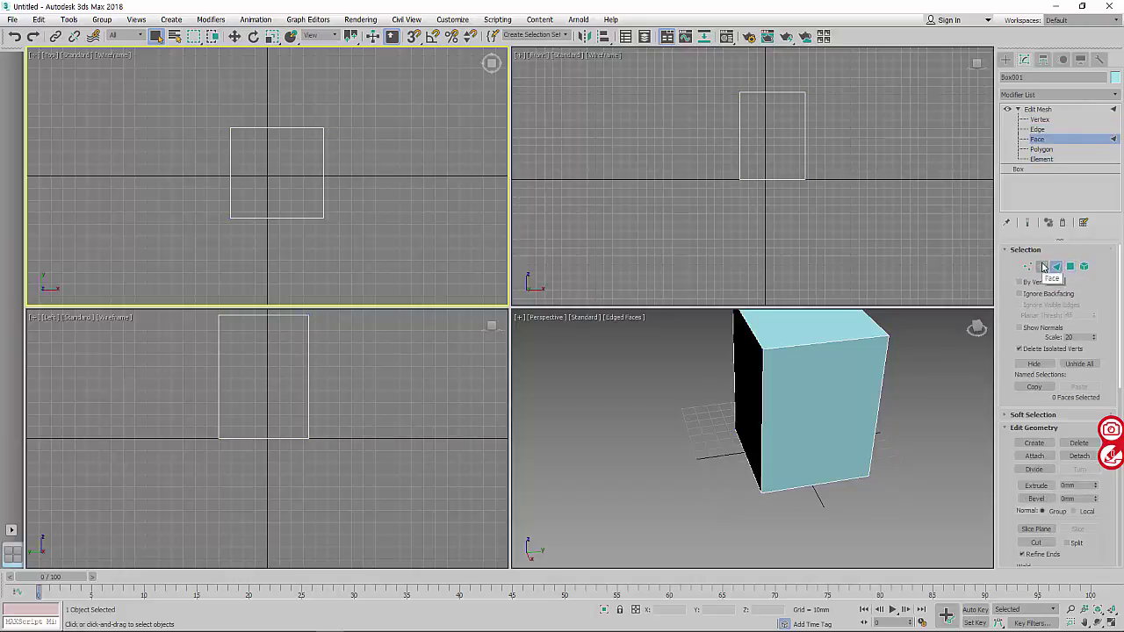
click(1041, 266)
click(1029, 266)
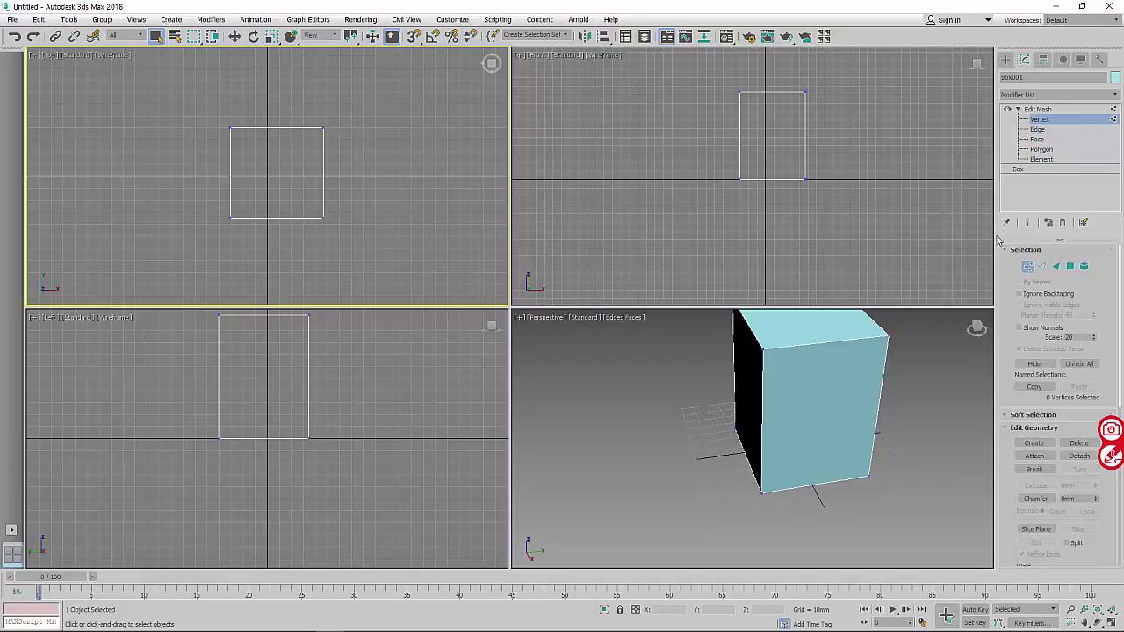
drag(996, 236, 909, 235)
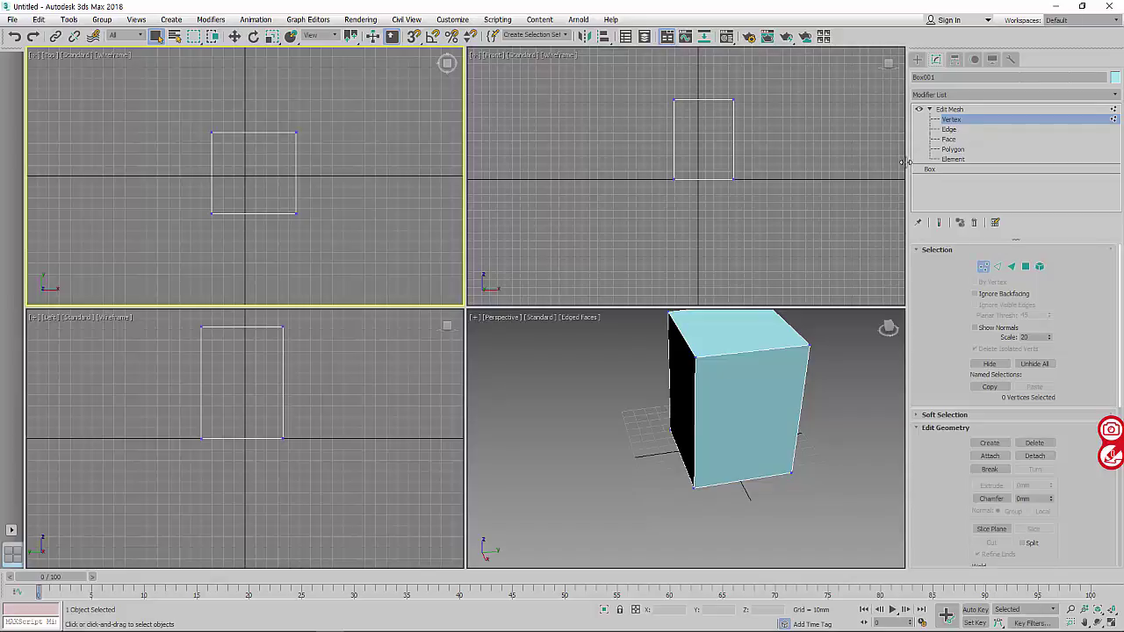
Widen the command panel to two columns and pick single corner vertices of the box.
drag(909, 165, 875, 167)
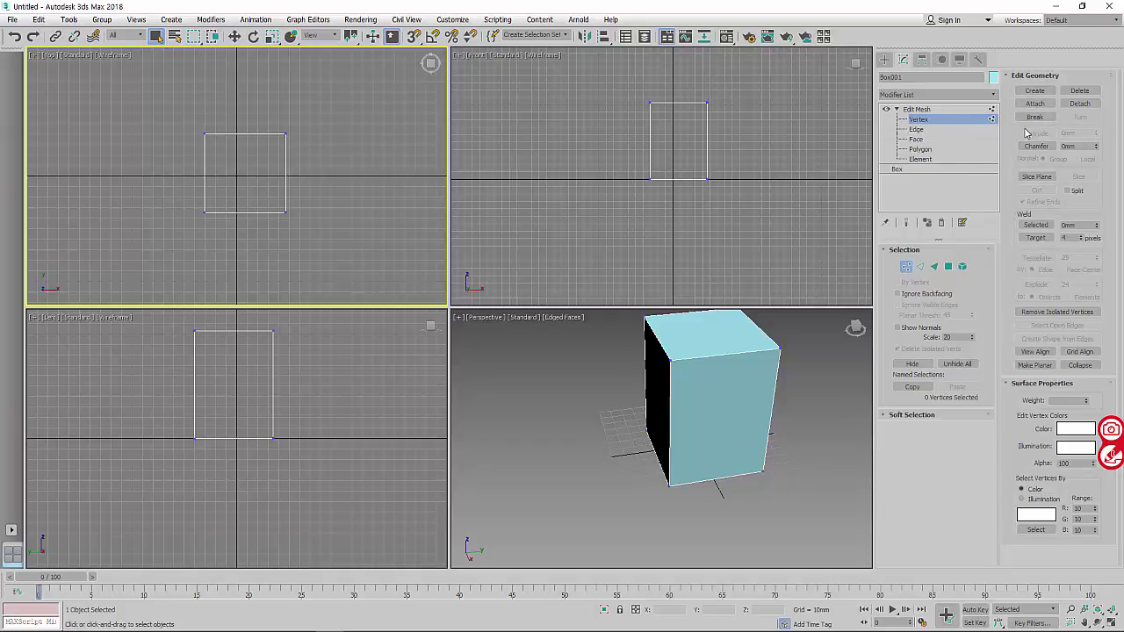
click(937, 130)
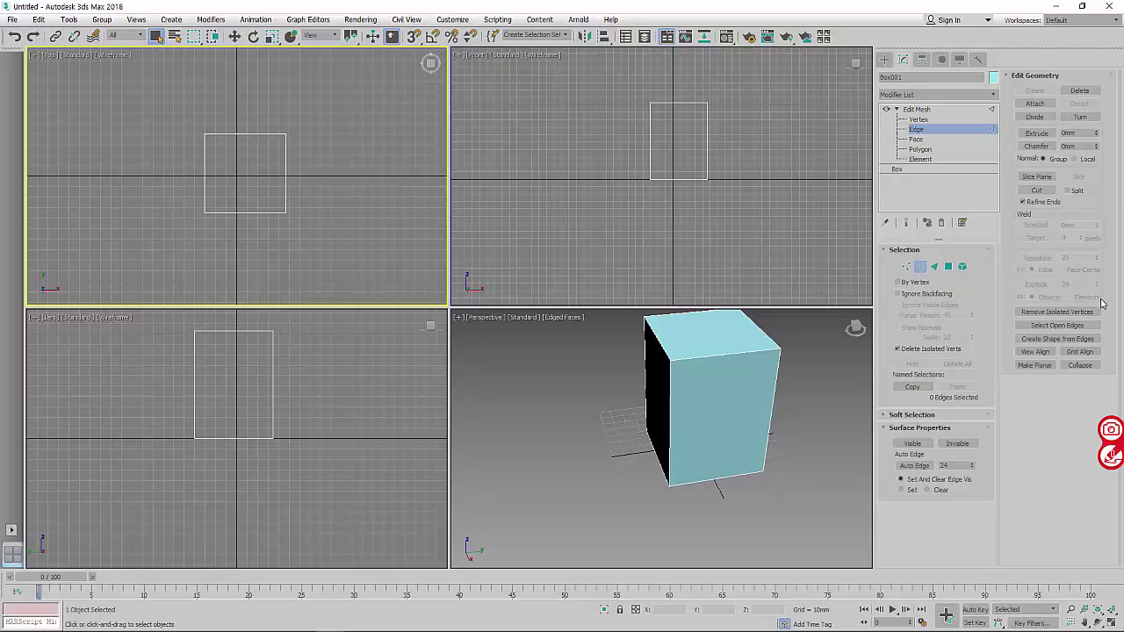
click(918, 118)
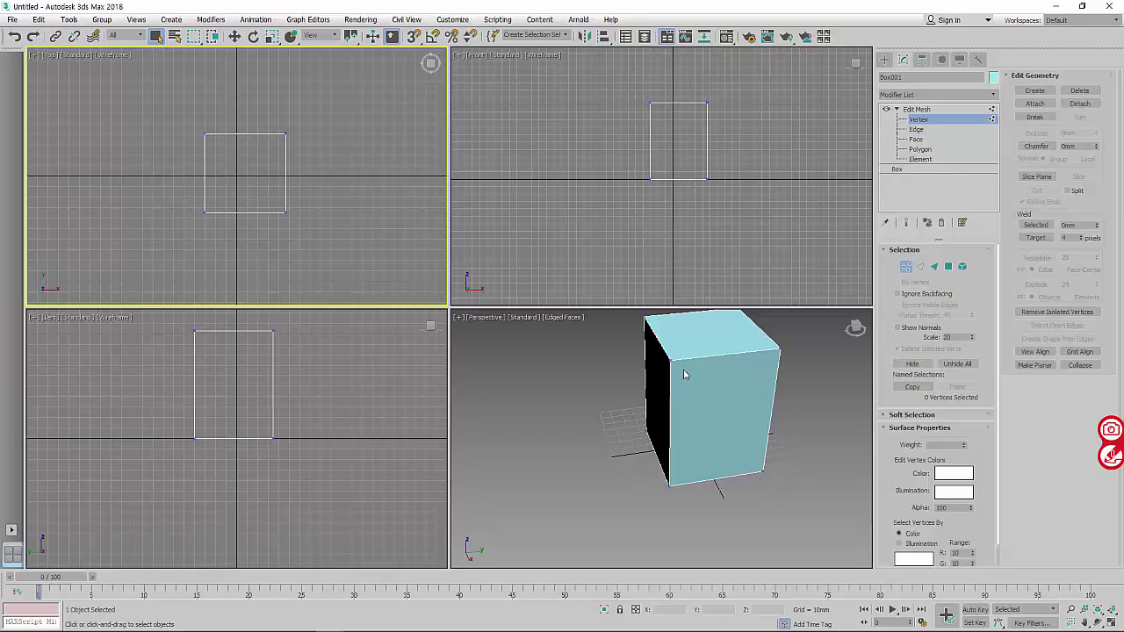
alt+middle_drag(683, 371, 746, 417)
click(746, 399)
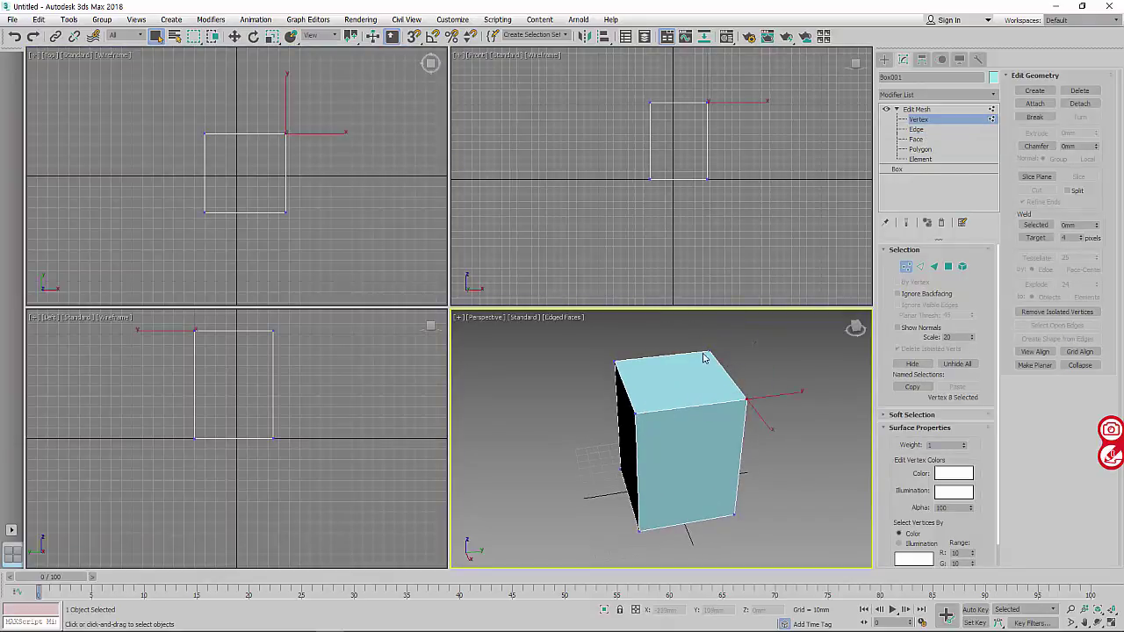
click(711, 354)
click(637, 413)
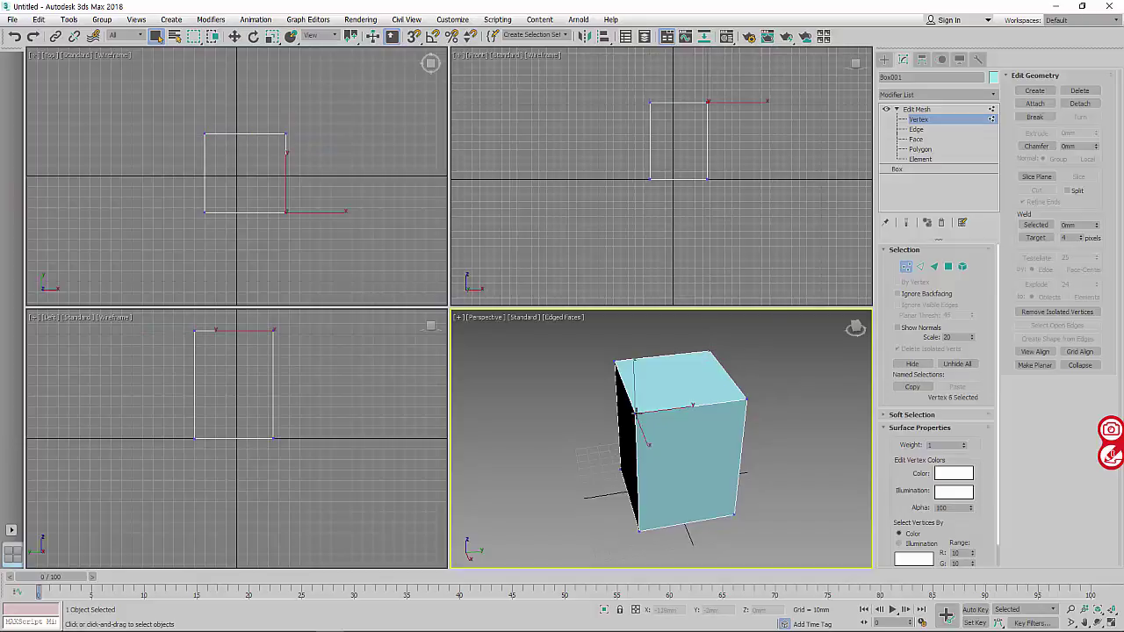
At Edge level, select individual edges along the box's top.
click(915, 129)
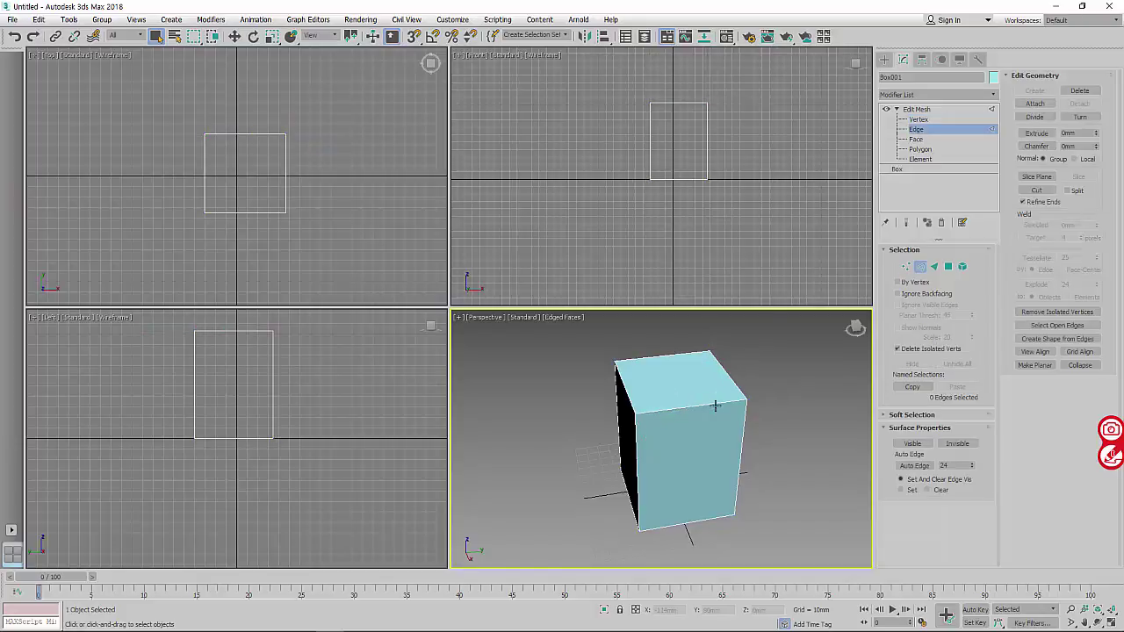
click(735, 389)
click(628, 381)
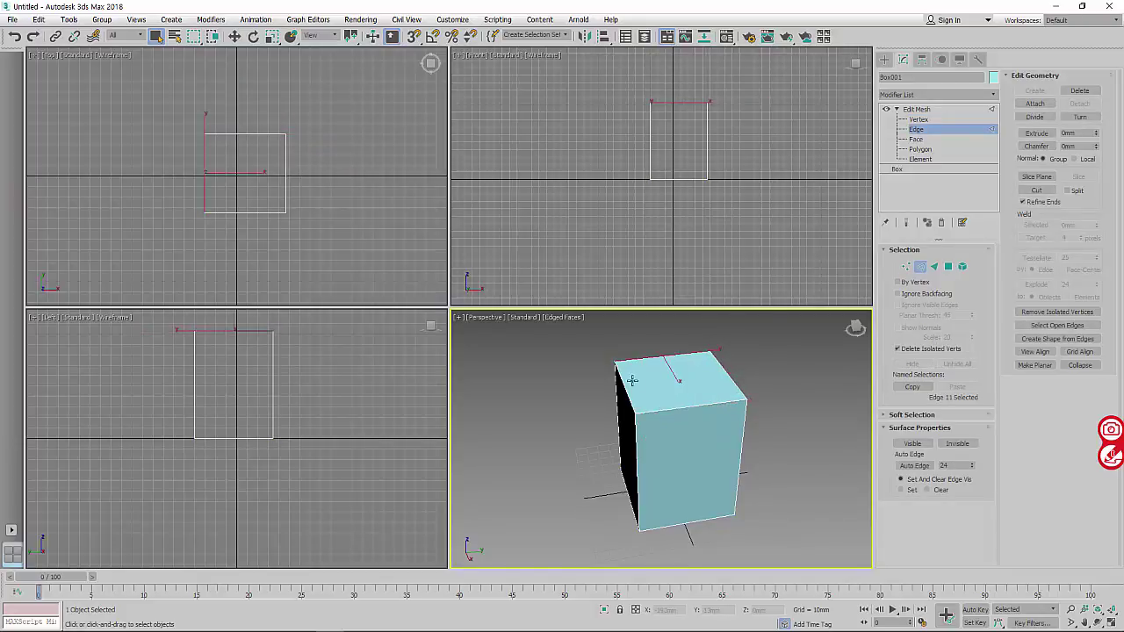
click(630, 388)
At Face level, select triangles on the top and front, toggling F4/F3 shading modes.
click(917, 139)
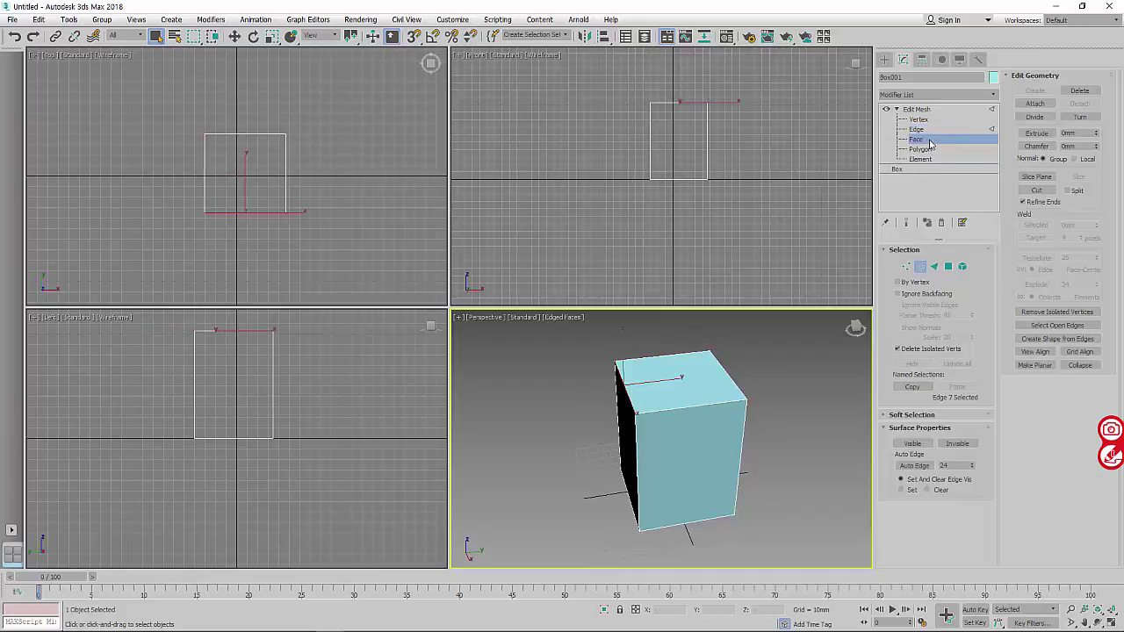
click(705, 388)
click(640, 446)
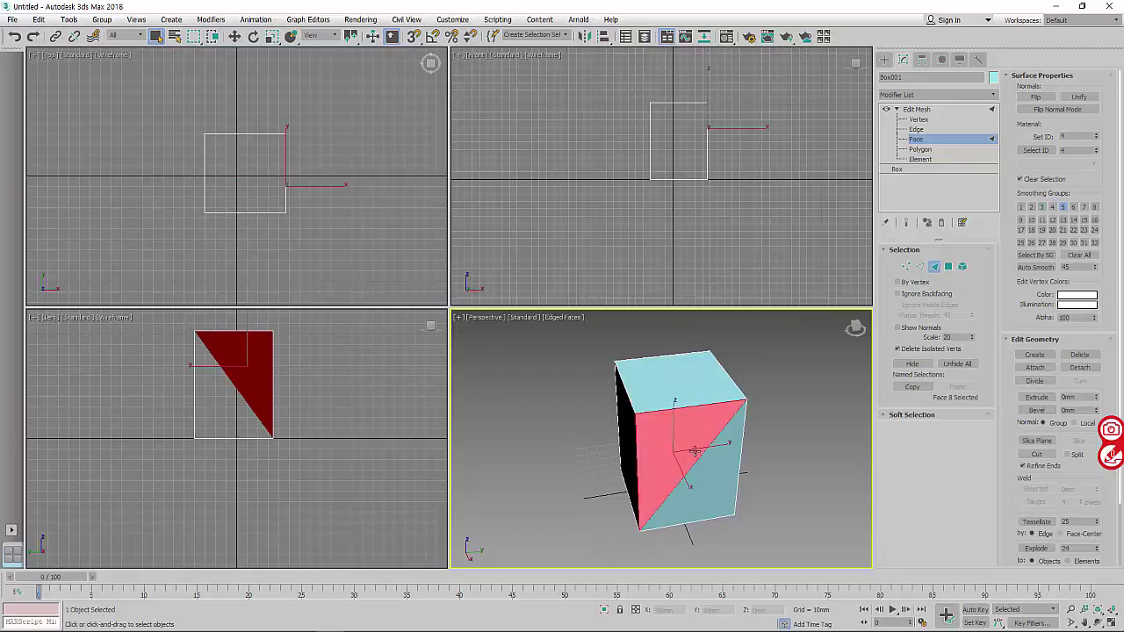
click(713, 460)
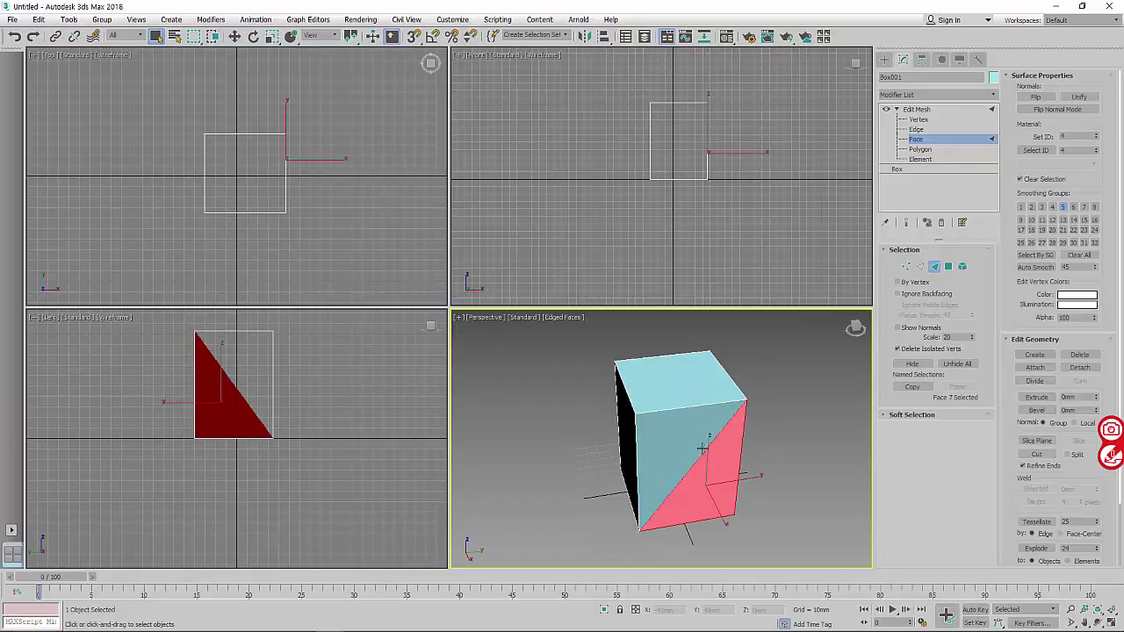
key(F4)
click(777, 426)
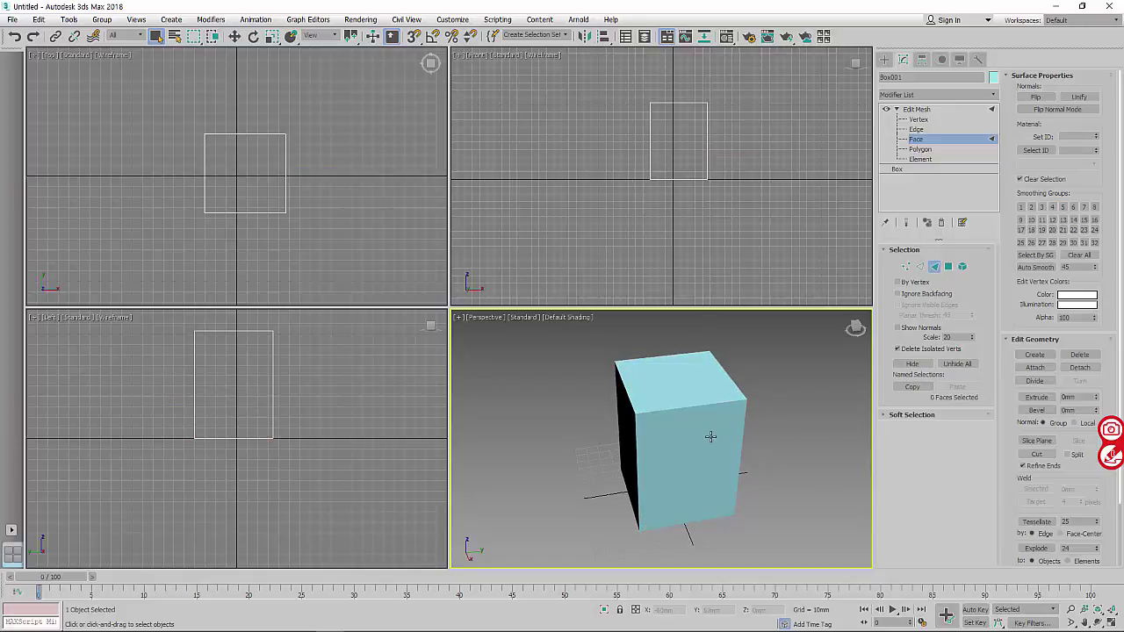
key(F3)
key(F3)
key(F4)
Select more front and top triangles while orbiting around the box.
click(683, 422)
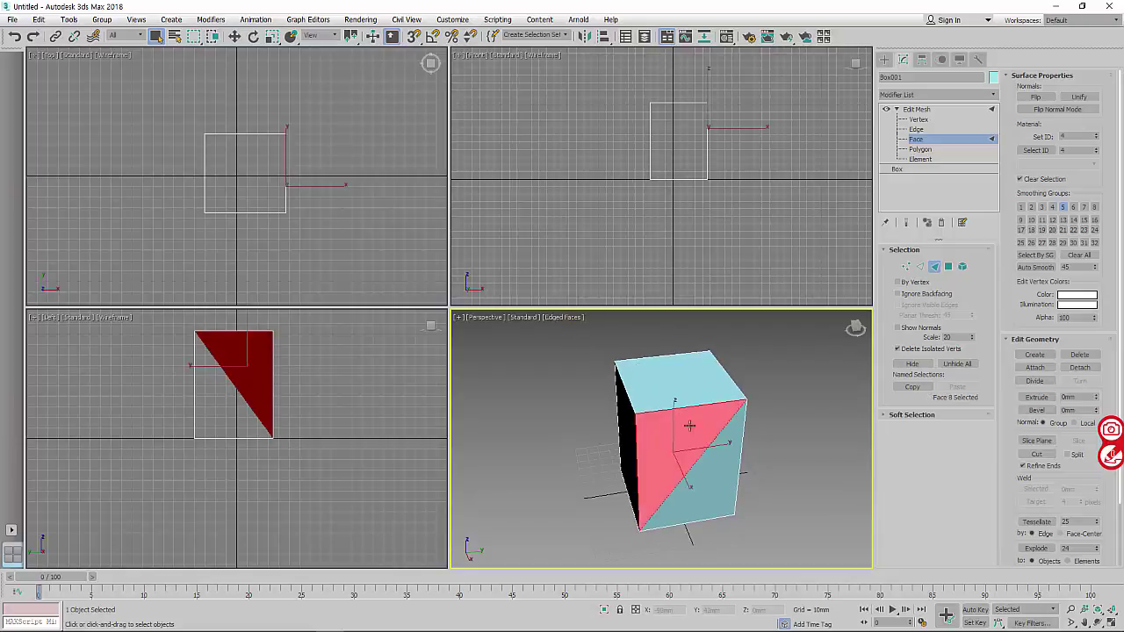
click(714, 463)
click(699, 382)
click(662, 395)
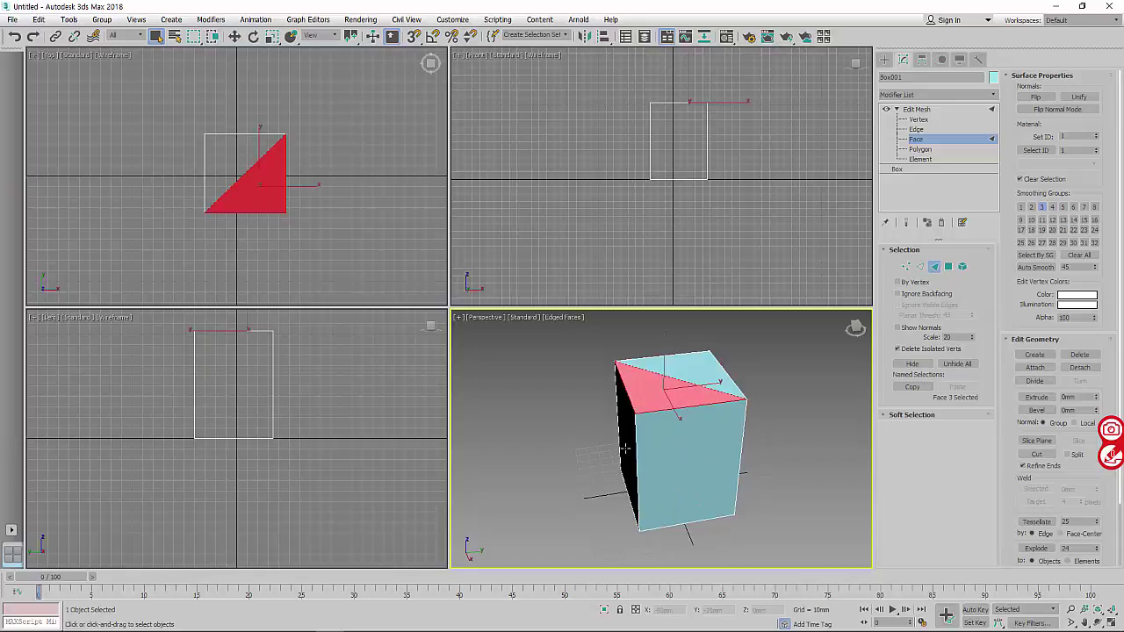
click(632, 428)
alt+middle_drag(636, 435, 727, 471)
click(685, 452)
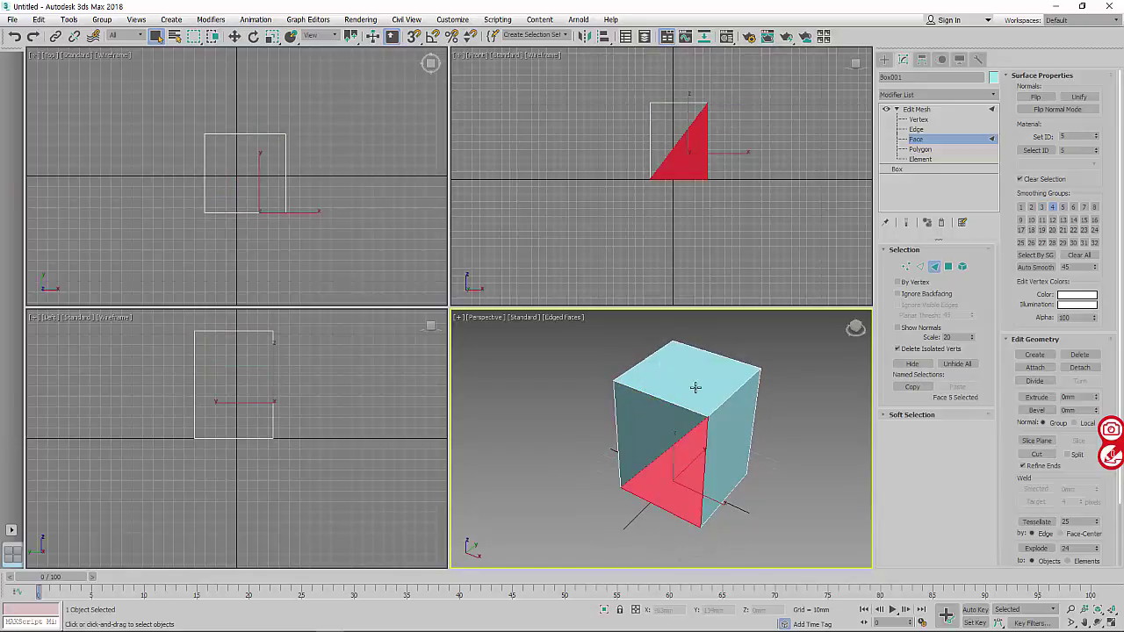
click(723, 387)
click(677, 362)
mouse_move(767, 410)
alt+middle_down()
mouse_move(686, 406)
mouse_move(667, 366)
alt+middle_up()
At Polygon level, select the box's right, top and front sides in turn.
click(919, 149)
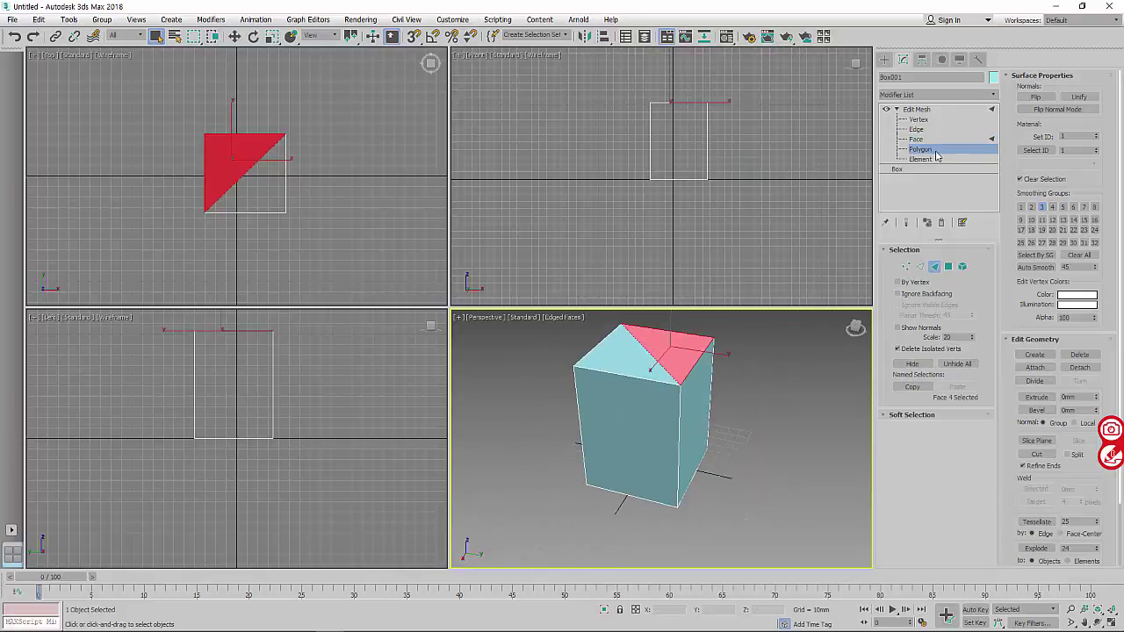
click(759, 379)
click(705, 389)
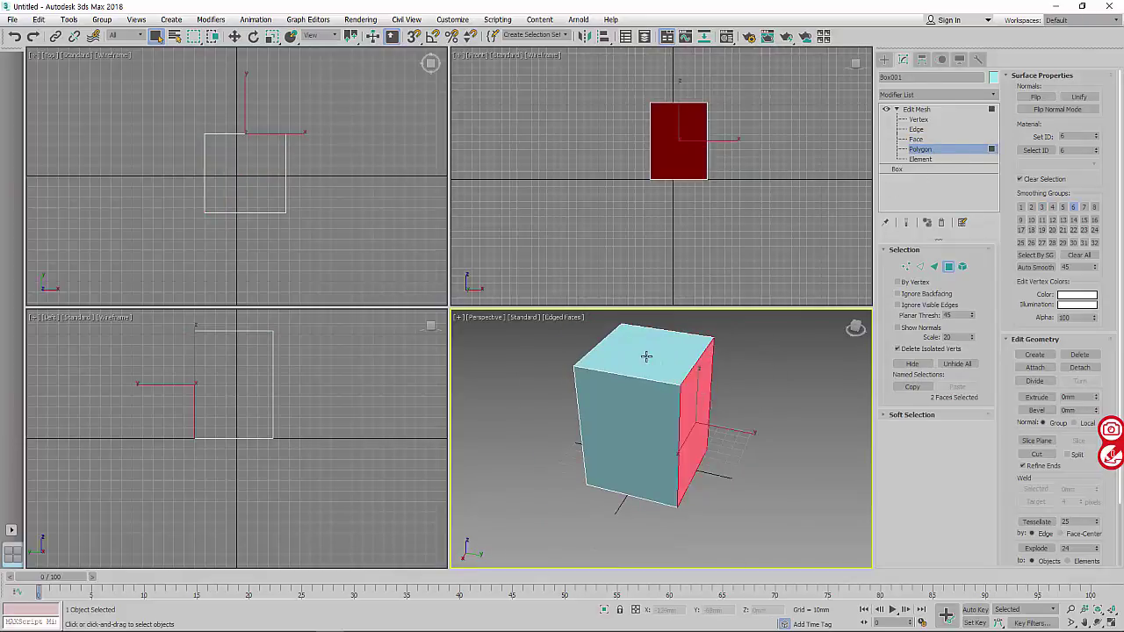
click(647, 356)
click(620, 416)
alt+middle_drag(619, 416, 653, 437)
click(652, 437)
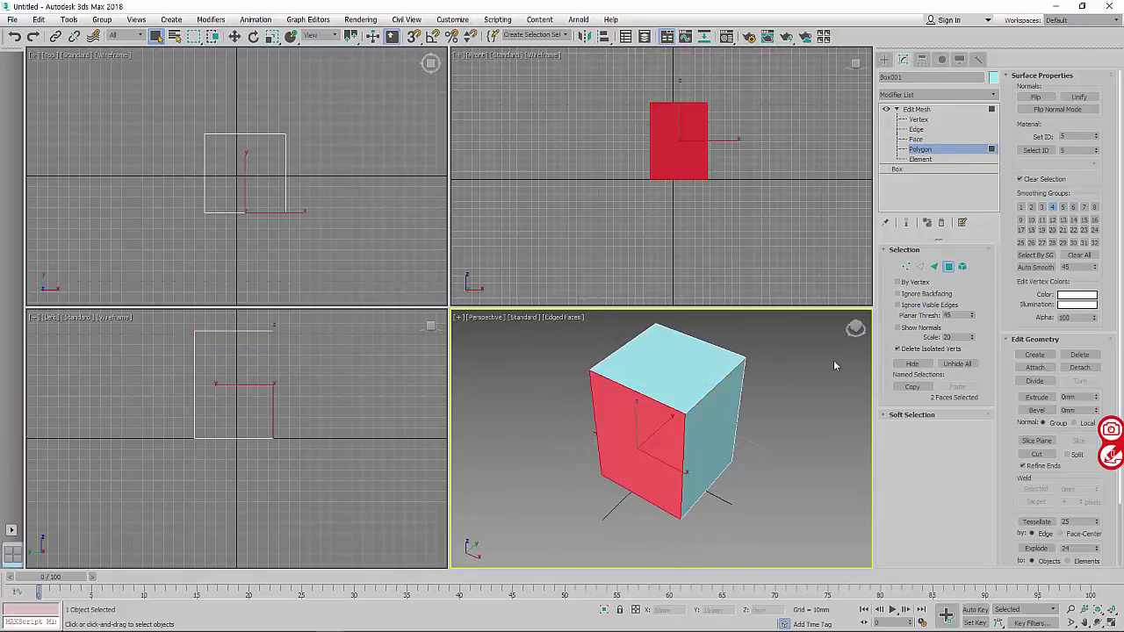
At Element level, select the entire box as one piece, then deselect it.
click(920, 159)
click(683, 421)
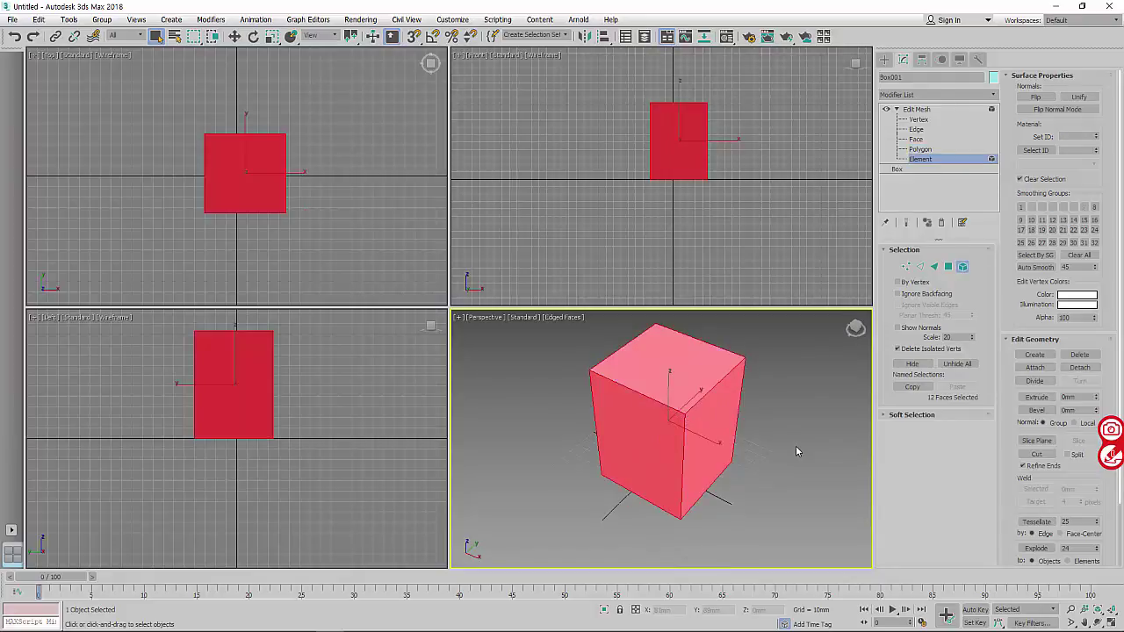
alt+middle_drag(811, 436, 691, 445)
click(809, 426)
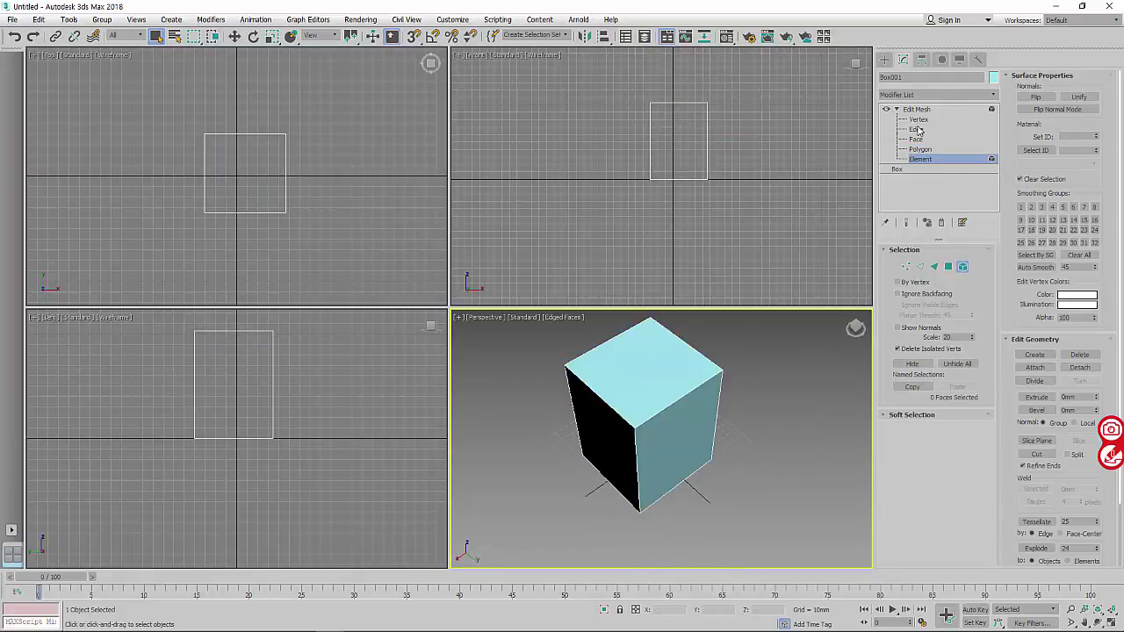
Cycle through the sub-object levels and return to Vertex editing.
click(919, 120)
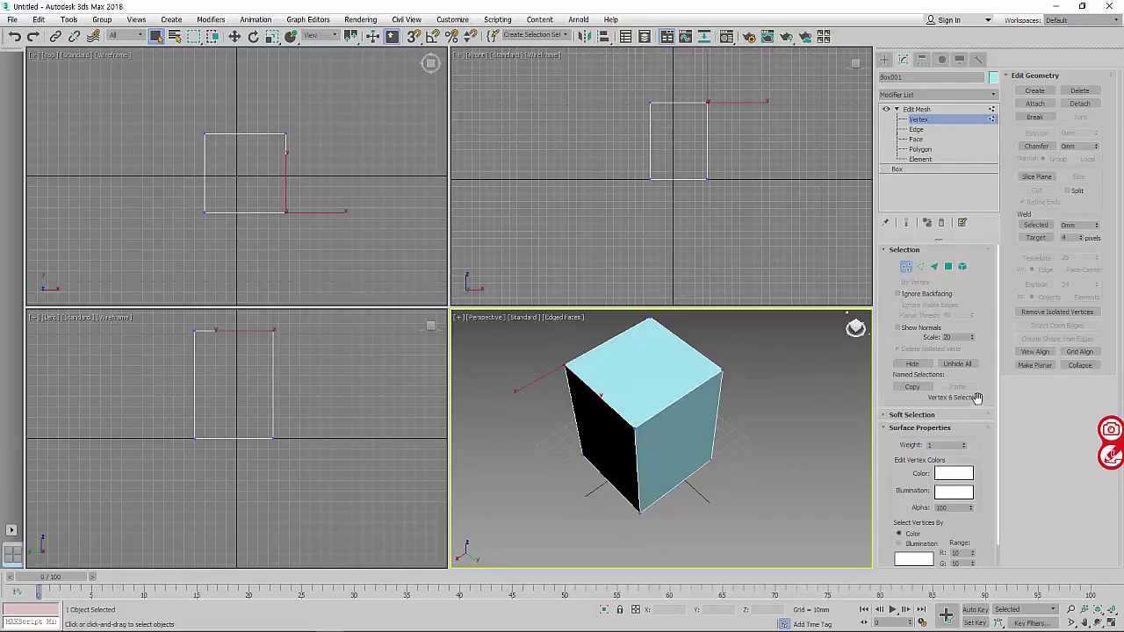
click(915, 109)
click(917, 118)
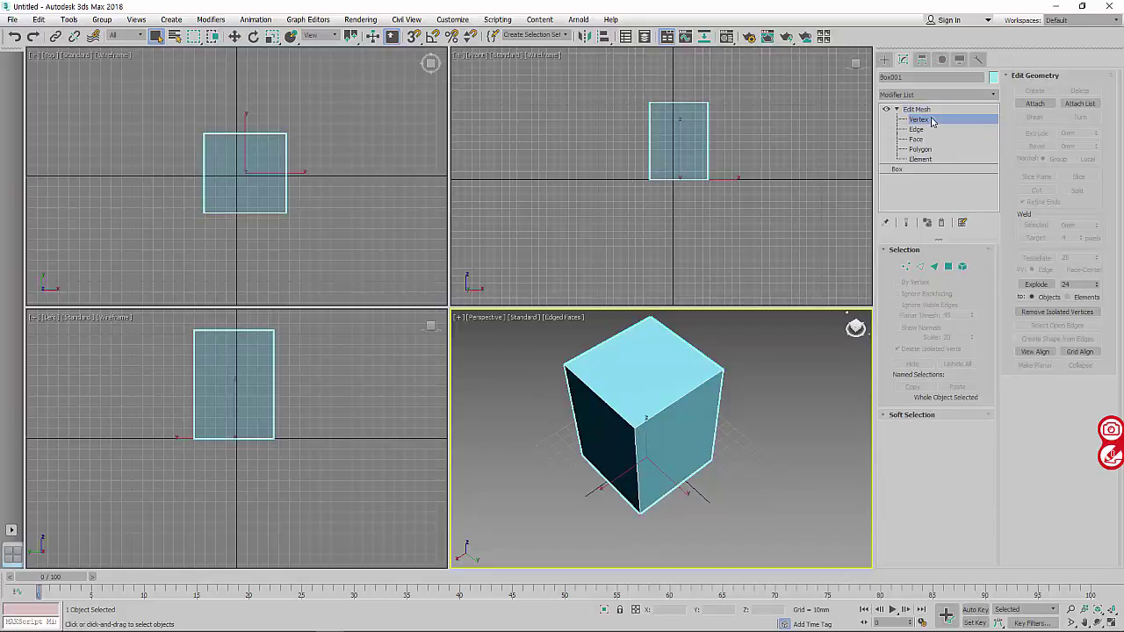
click(916, 139)
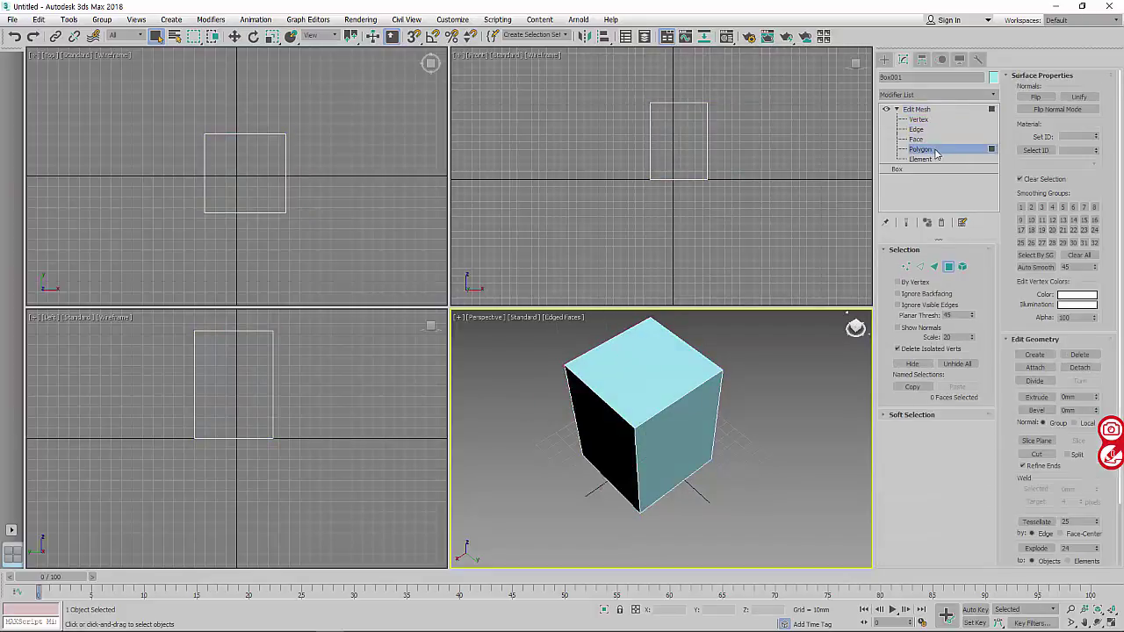
click(945, 122)
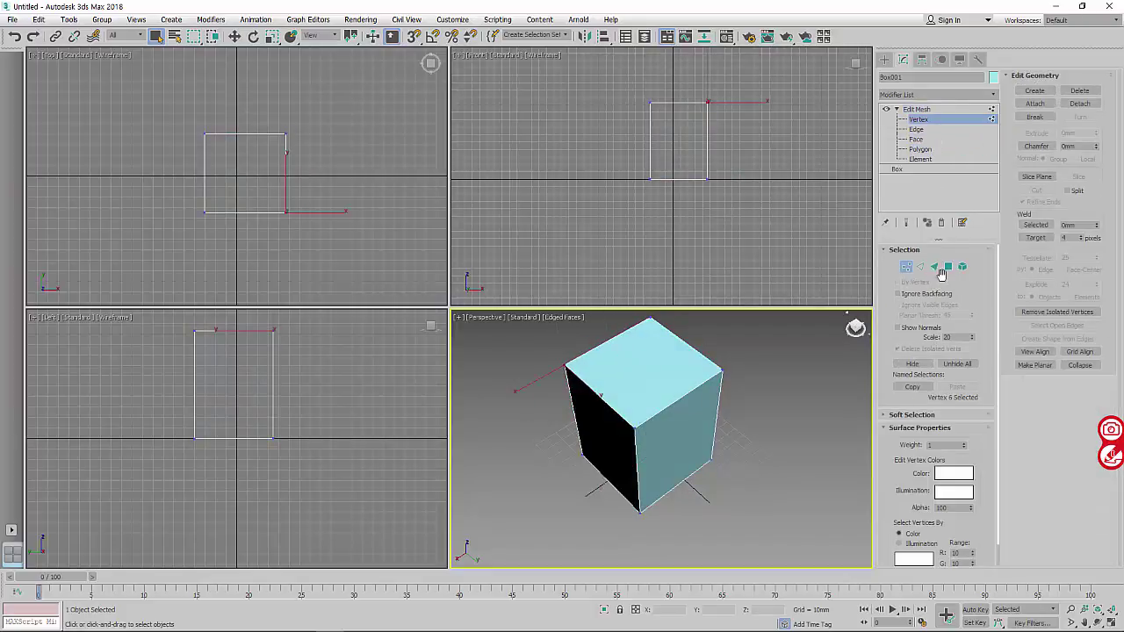
click(936, 121)
Back at Vertex level, clear the selection and window-select corner vertices from above.
click(936, 121)
alt+middle_drag(683, 431, 715, 476)
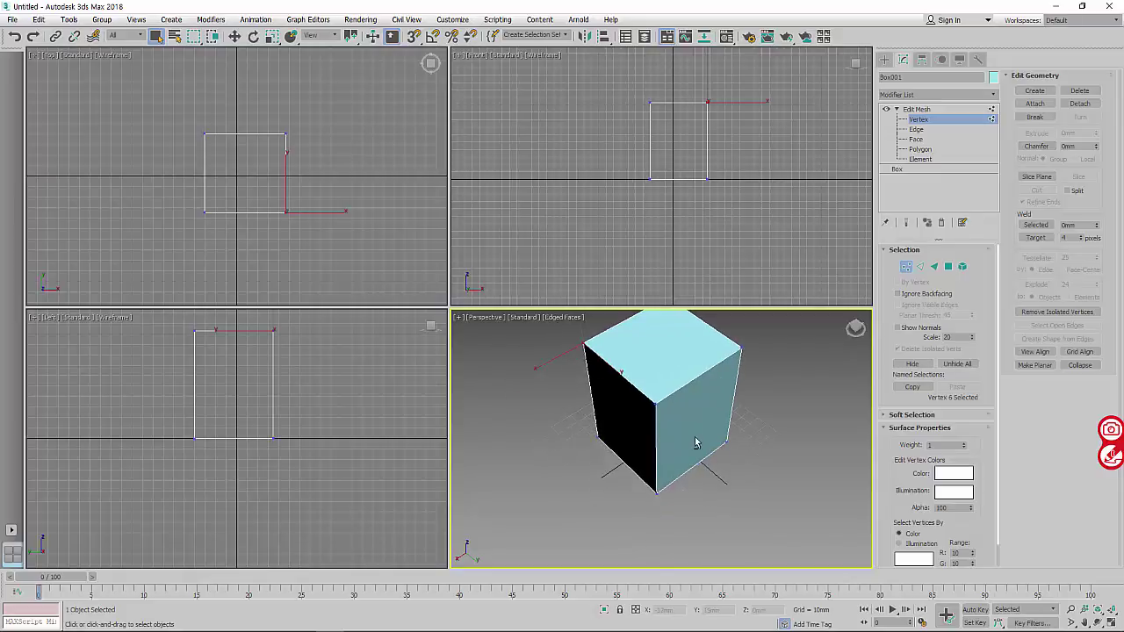
click(716, 477)
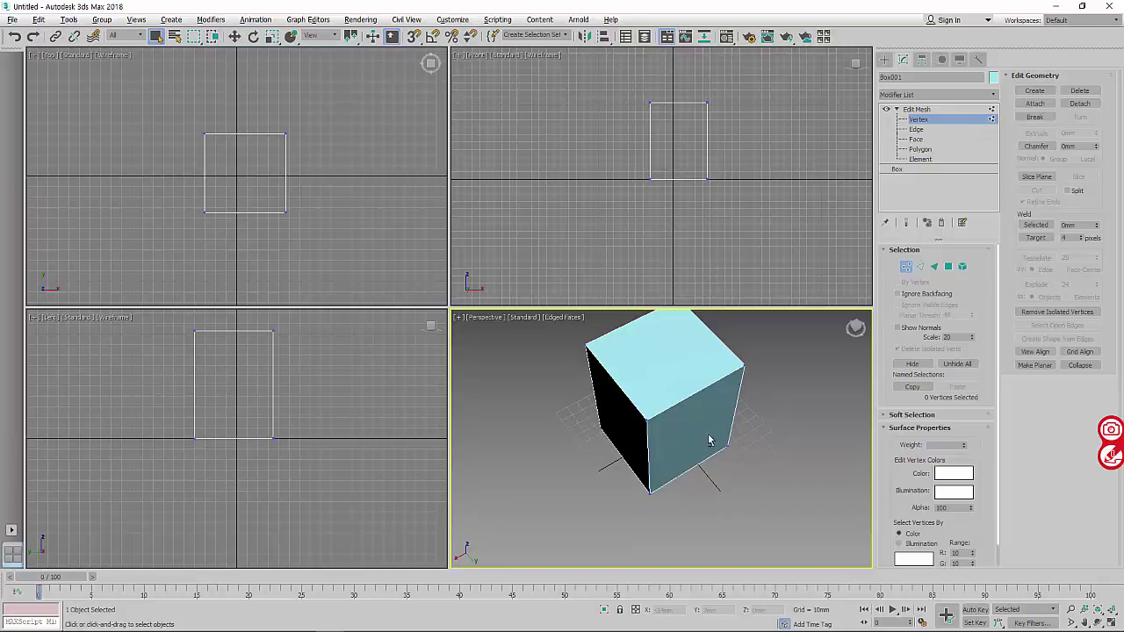
alt+middle_drag(709, 440, 530, 456)
drag(865, 524, 864, 525)
alt+middle_drag(768, 520, 637, 529)
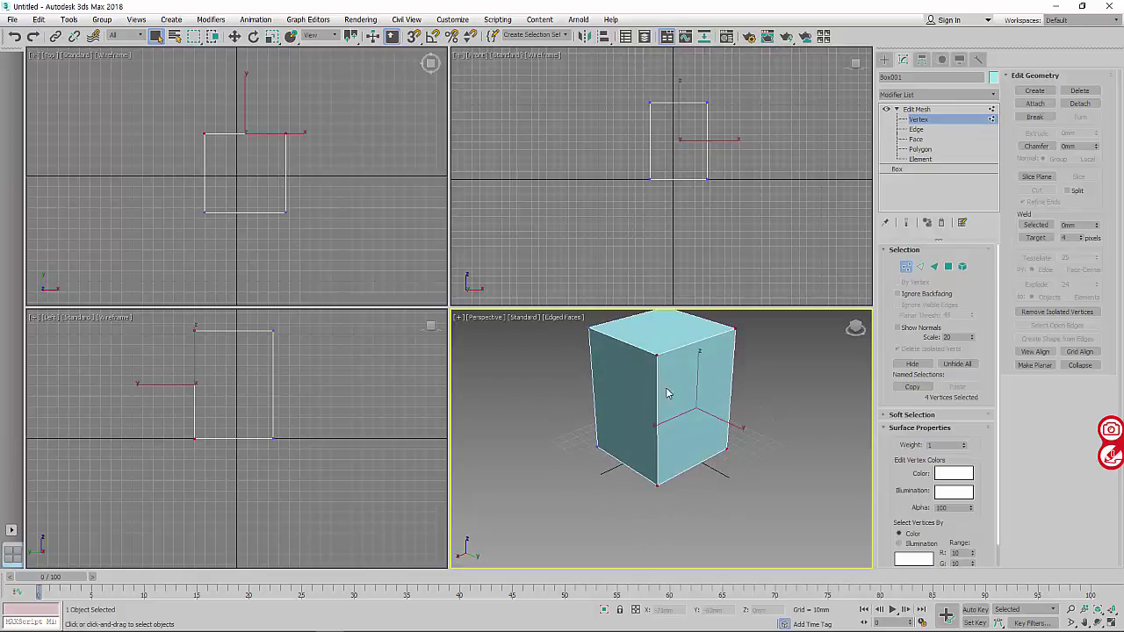
Window-select the four front-face vertices and orbit to check them from several angles.
alt+middle_drag(727, 429, 606, 441)
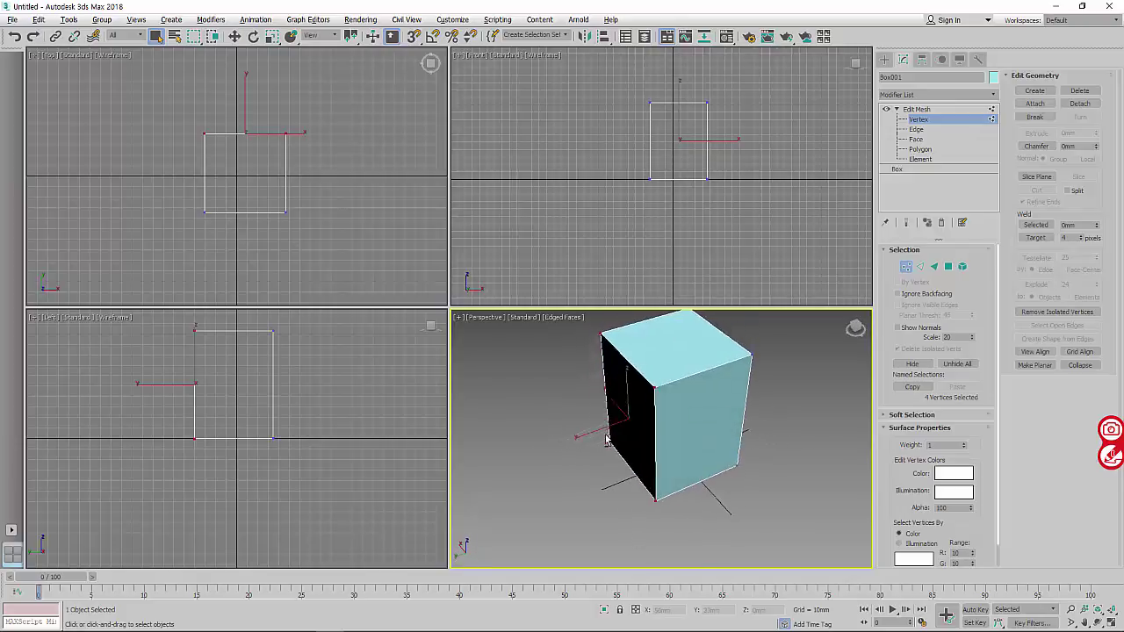
click(707, 485)
mouse_move(707, 485)
alt+middle_down()
mouse_move(645, 496)
mouse_move(772, 512)
mouse_move(852, 502)
alt+middle_up()
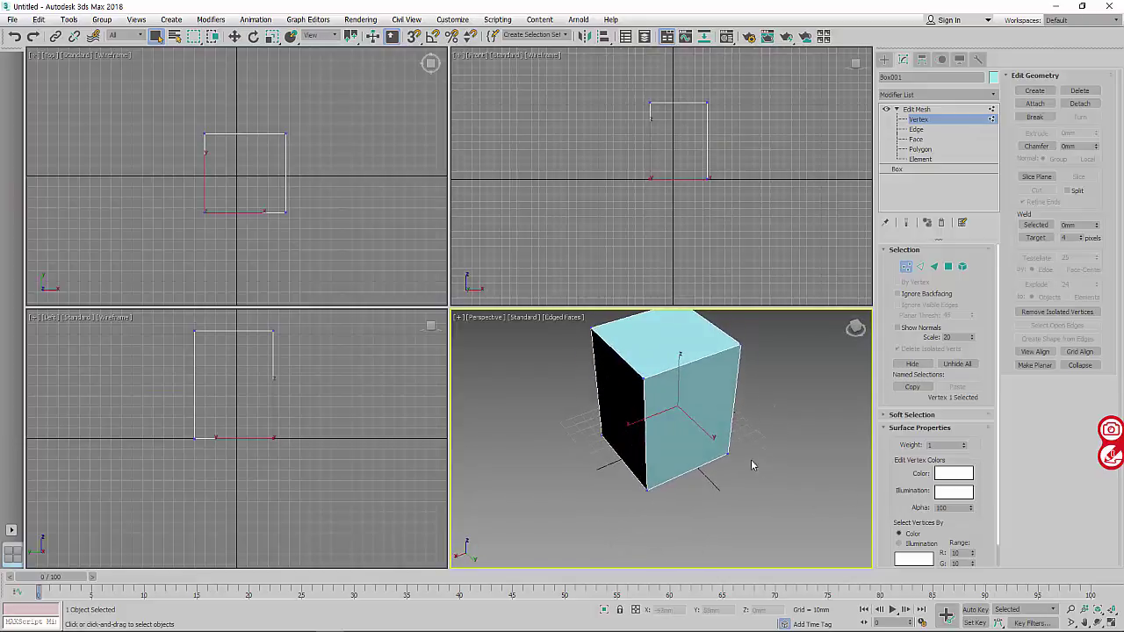
drag(332, 262, 185, 189)
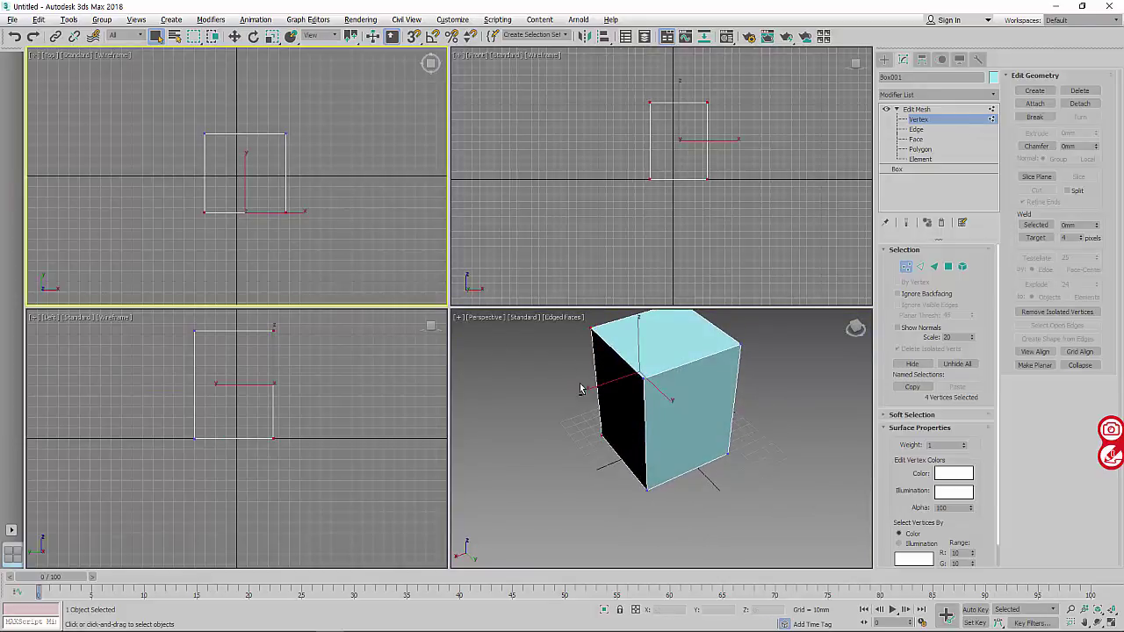
mouse_move(702, 413)
alt+middle_down()
mouse_move(727, 414)
mouse_move(744, 378)
mouse_move(694, 393)
mouse_move(746, 398)
mouse_move(753, 454)
mouse_move(667, 390)
alt+middle_up()
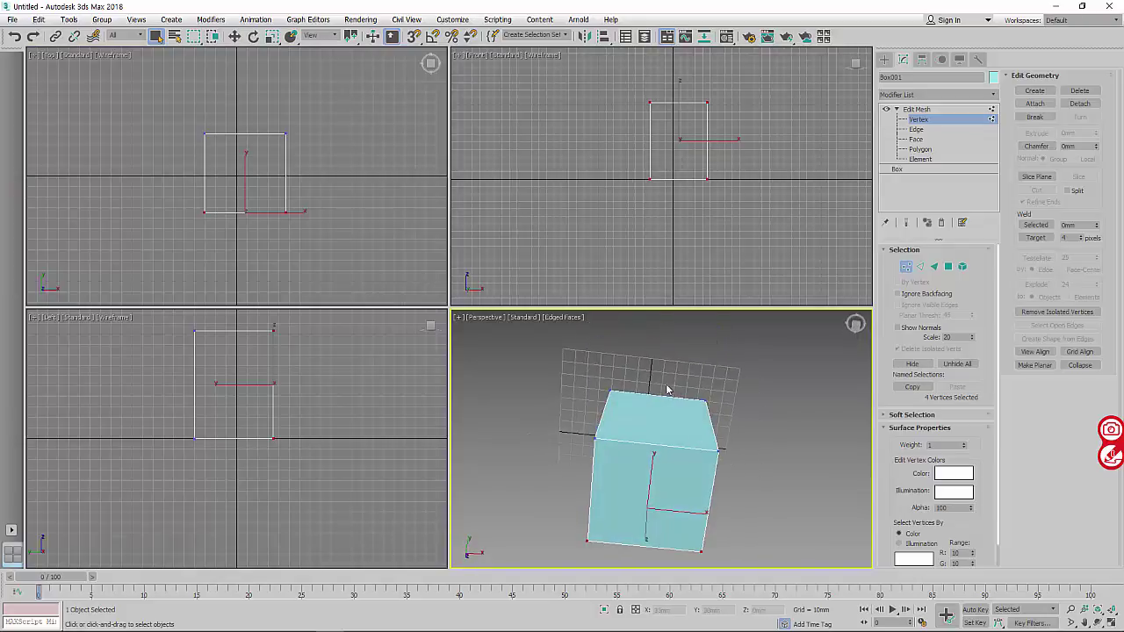
mouse_move(602, 459)
alt+middle_down()
mouse_move(635, 394)
mouse_move(667, 378)
alt+middle_up()
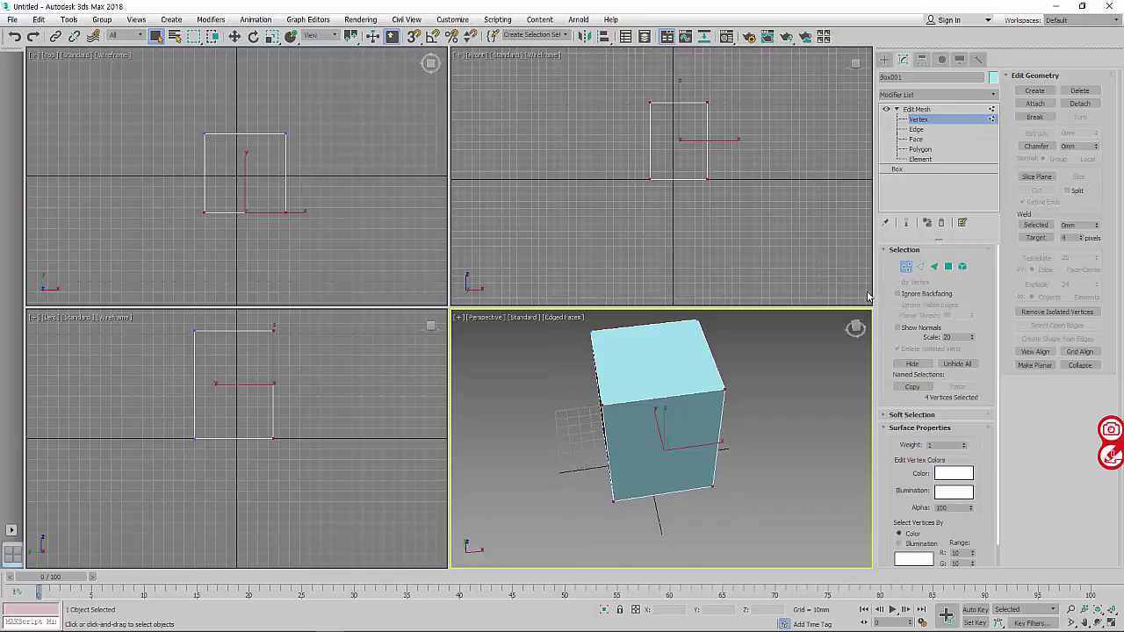
click(916, 109)
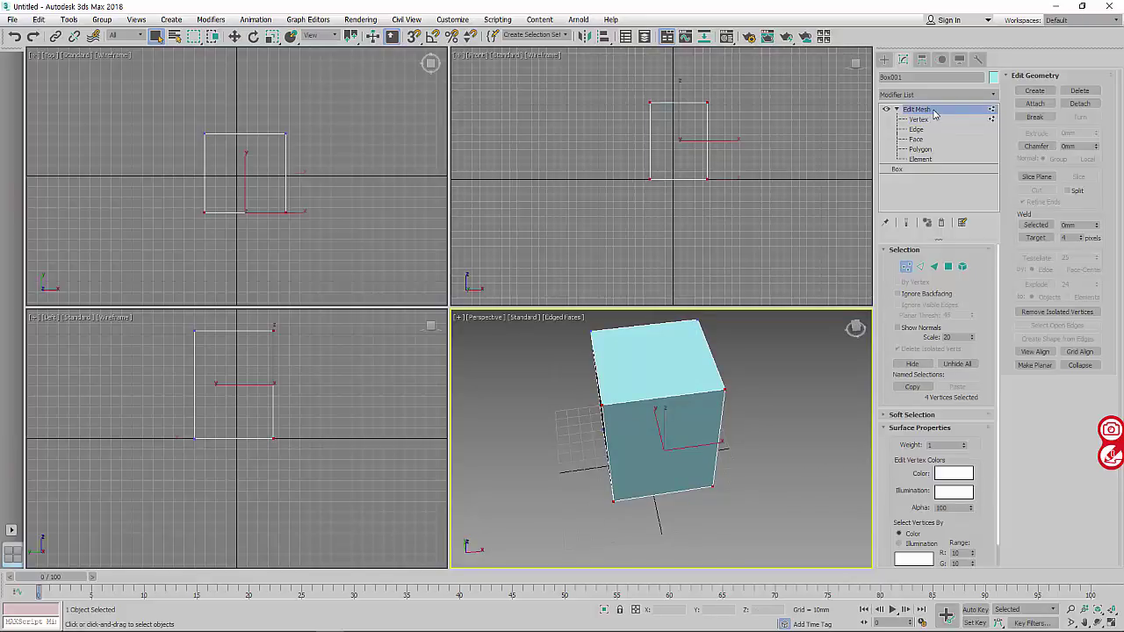
Create a sphere by dragging it out in the Top view.
click(884, 59)
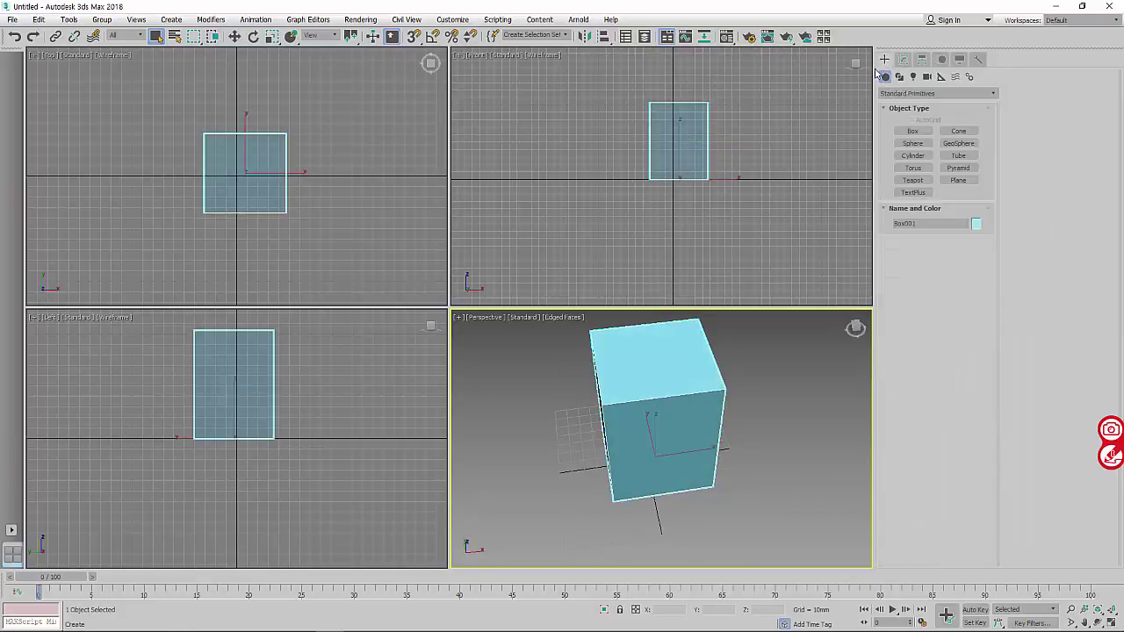
click(912, 143)
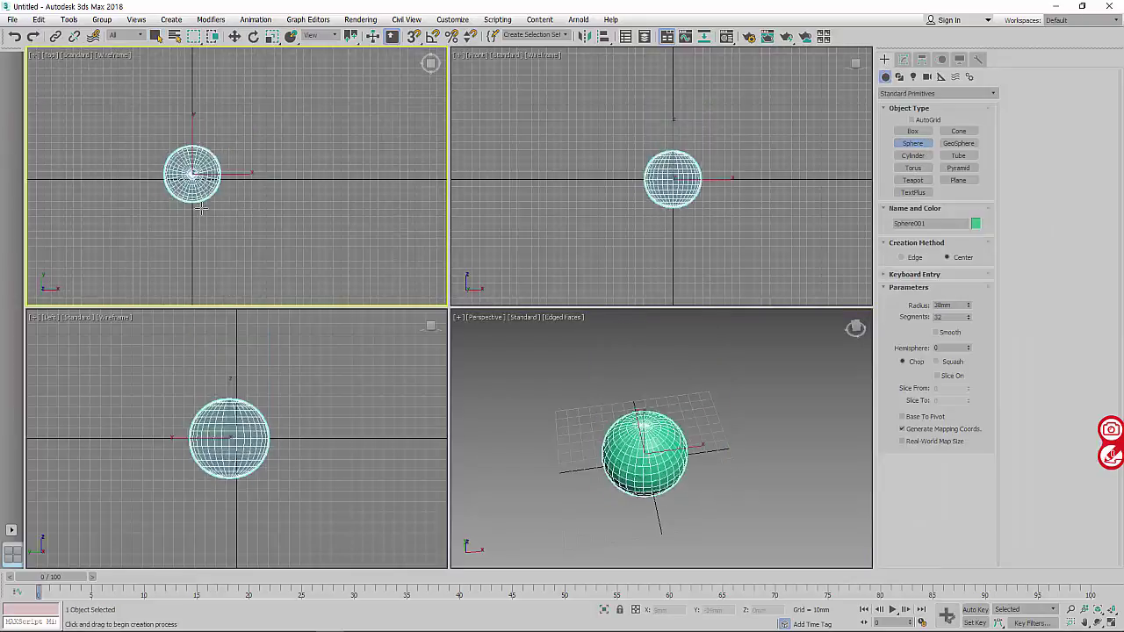
drag(192, 171, 255, 202)
middle_click(614, 429)
right_click(613, 428)
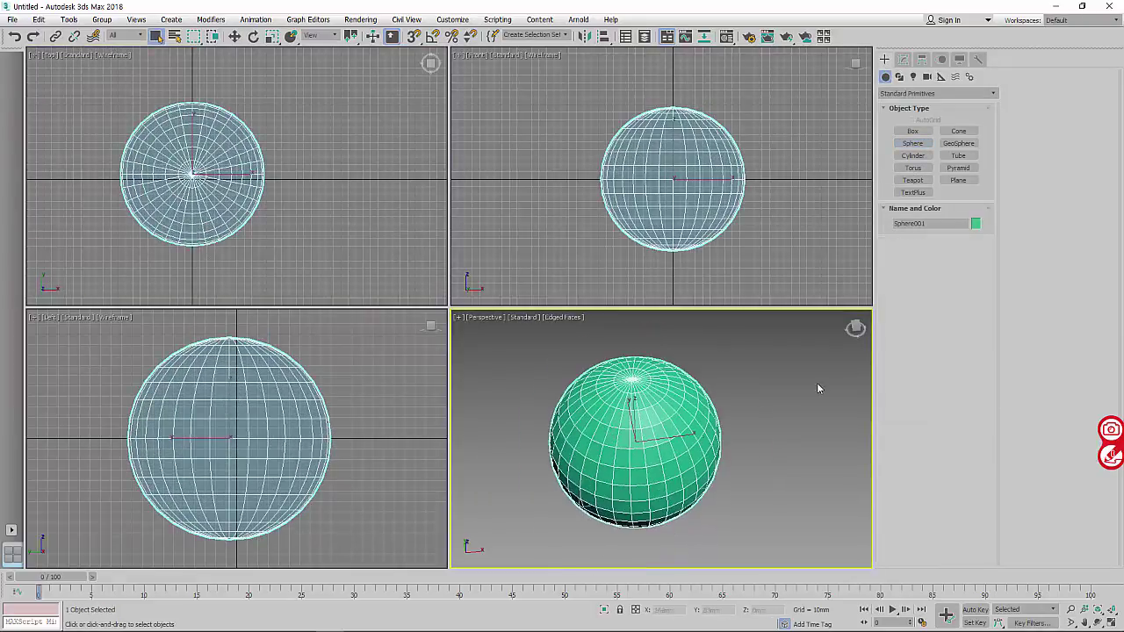
Turn on Smooth and convert the sphere to an Editable Mesh at Vertex level.
click(903, 59)
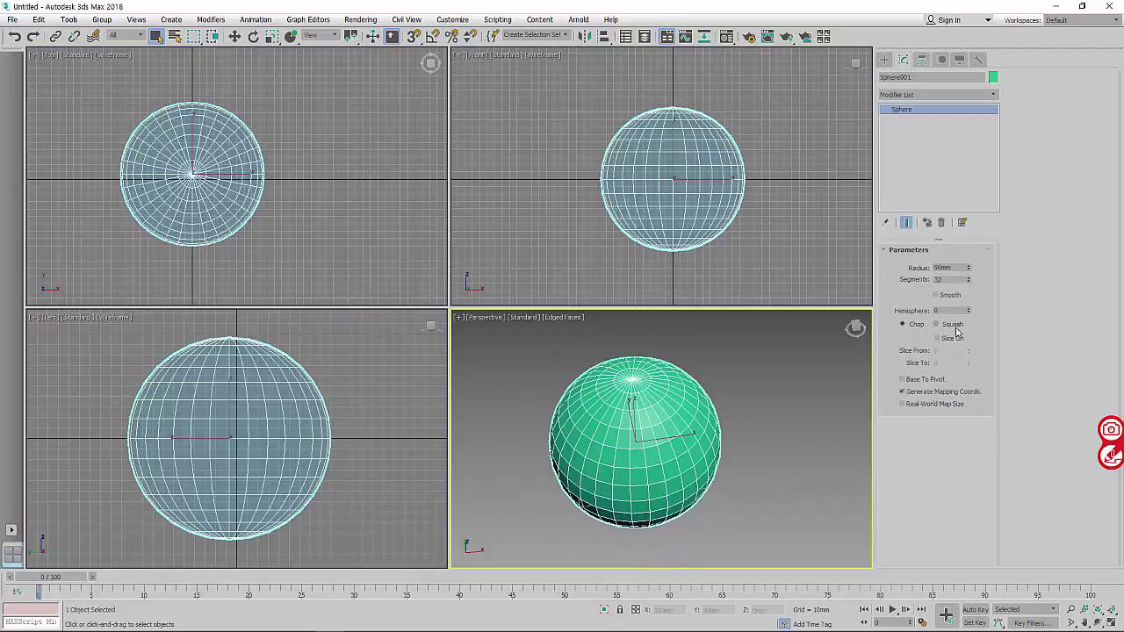
click(962, 297)
mouse_move(682, 457)
alt+middle_down()
mouse_move(667, 404)
mouse_move(690, 418)
mouse_move(669, 416)
mouse_move(711, 409)
mouse_move(714, 396)
alt+middle_up()
right_click(941, 142)
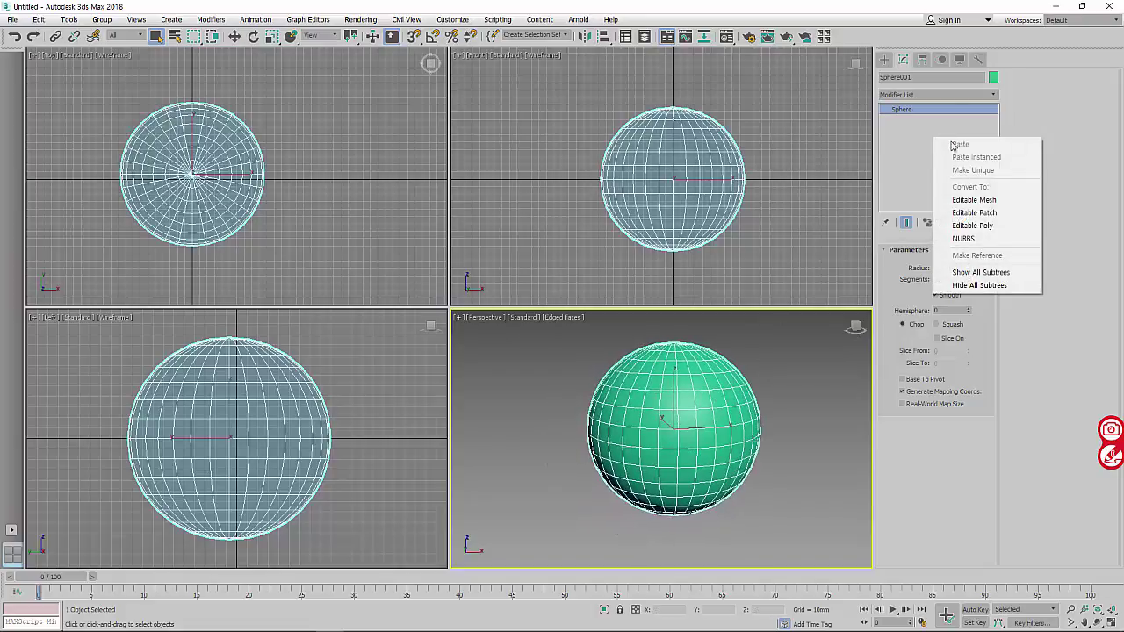
click(972, 200)
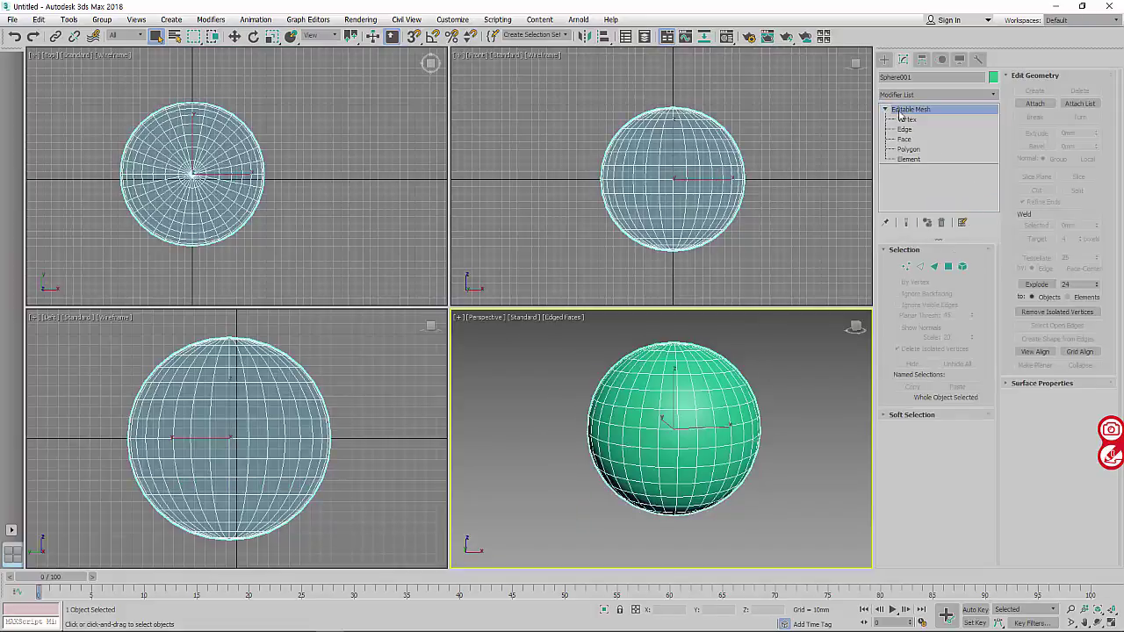
click(907, 119)
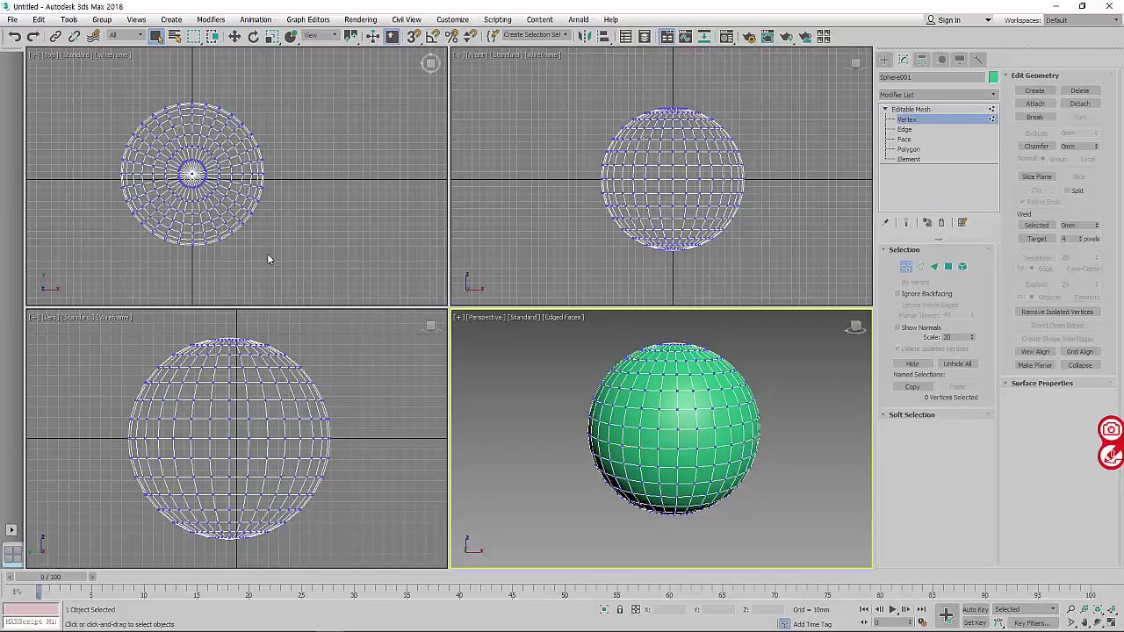
Window-select the middle row of vertices in the Front view and orbit to inspect it.
scroll(676, 200, up, 1)
scroll(667, 200, up, 2)
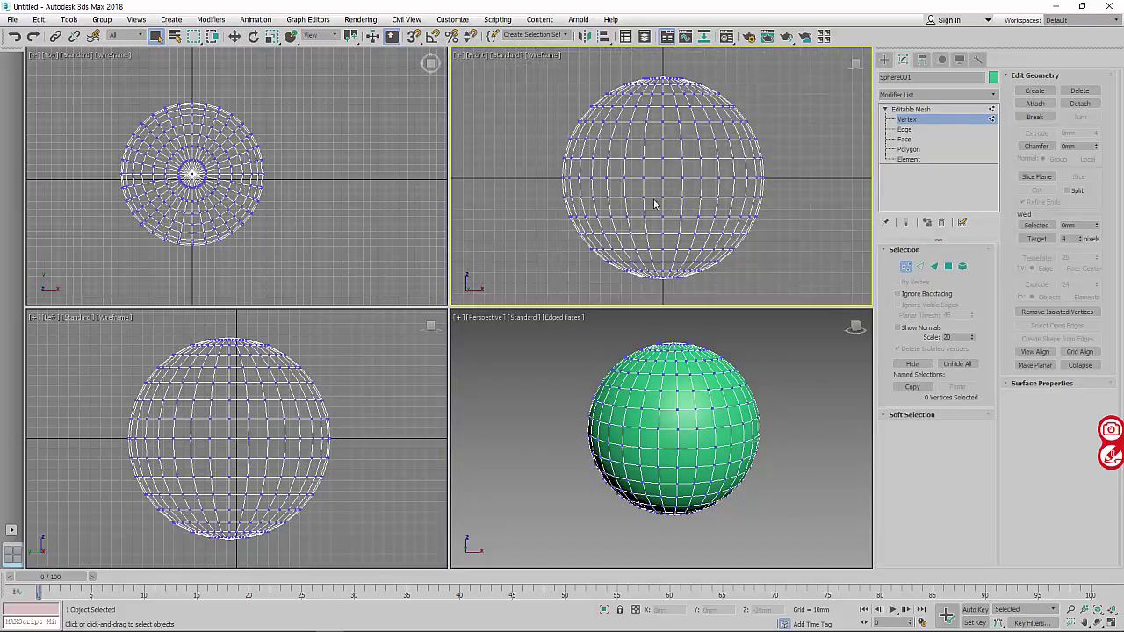
middle_drag(674, 160, 655, 160)
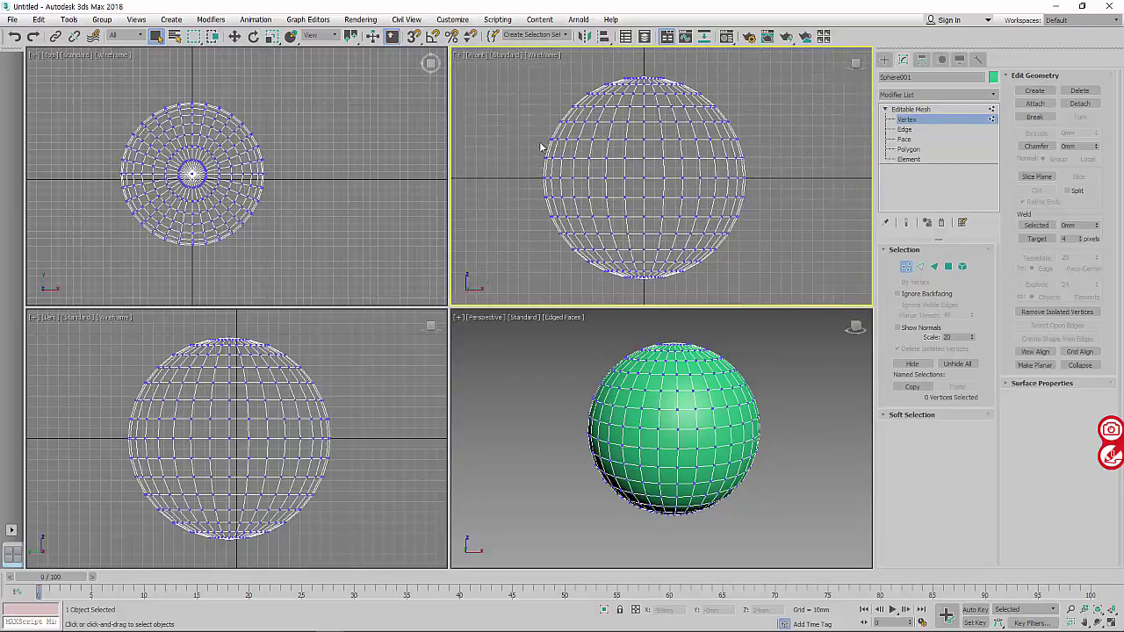
drag(548, 156, 821, 174)
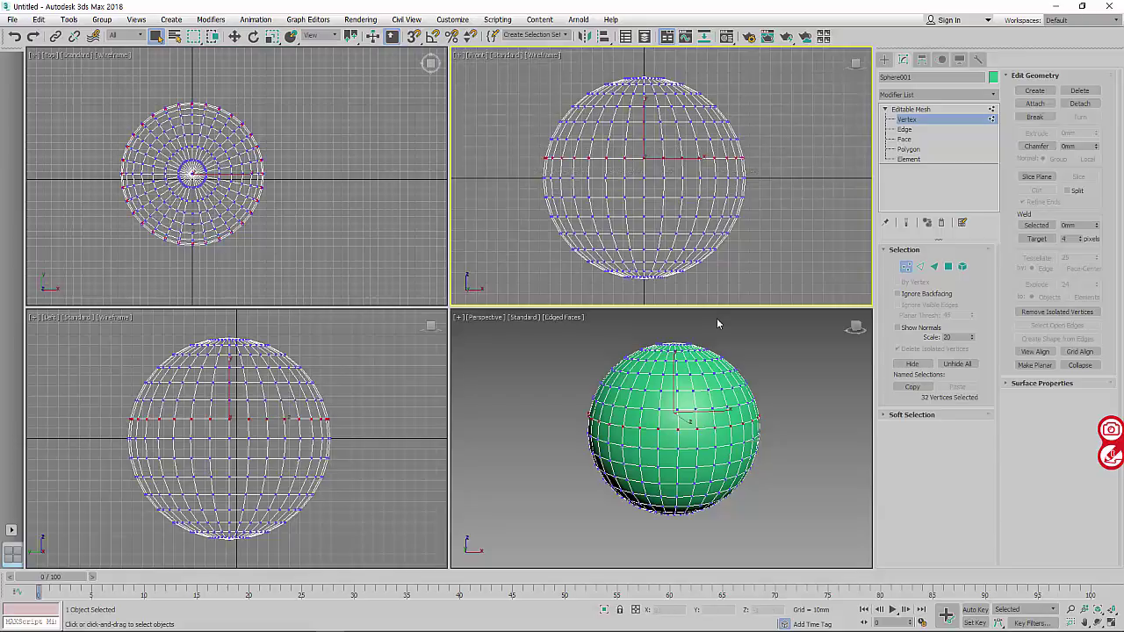
alt+middle_drag(747, 411, 713, 420)
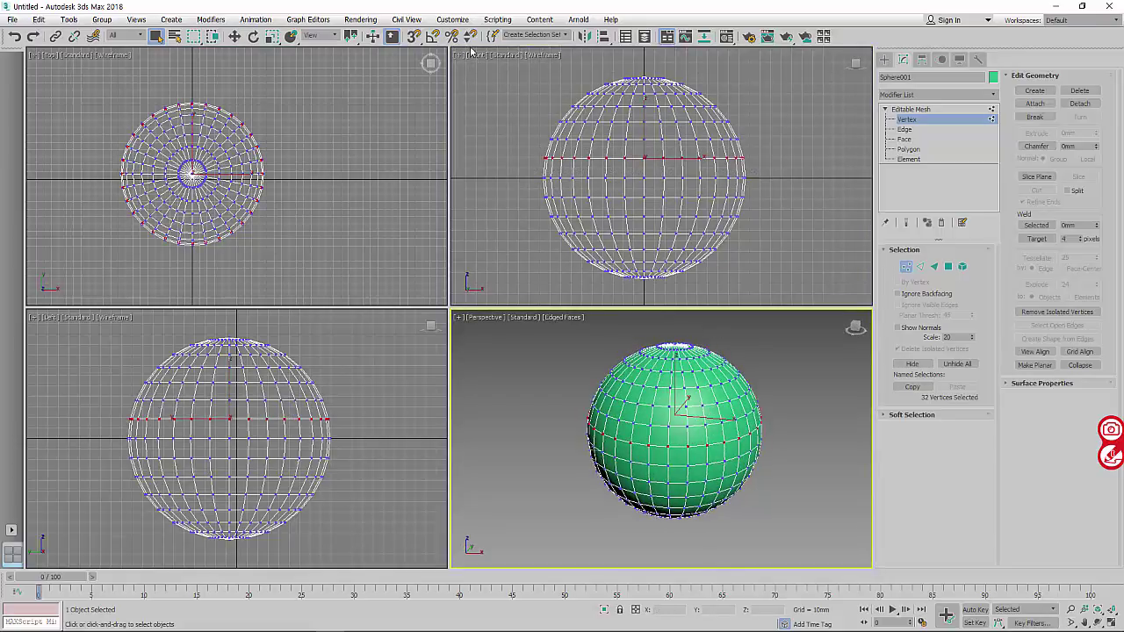
mouse_move(756, 345)
alt+middle_down()
mouse_move(610, 434)
mouse_move(831, 453)
mouse_move(712, 419)
mouse_move(601, 316)
alt+middle_up()
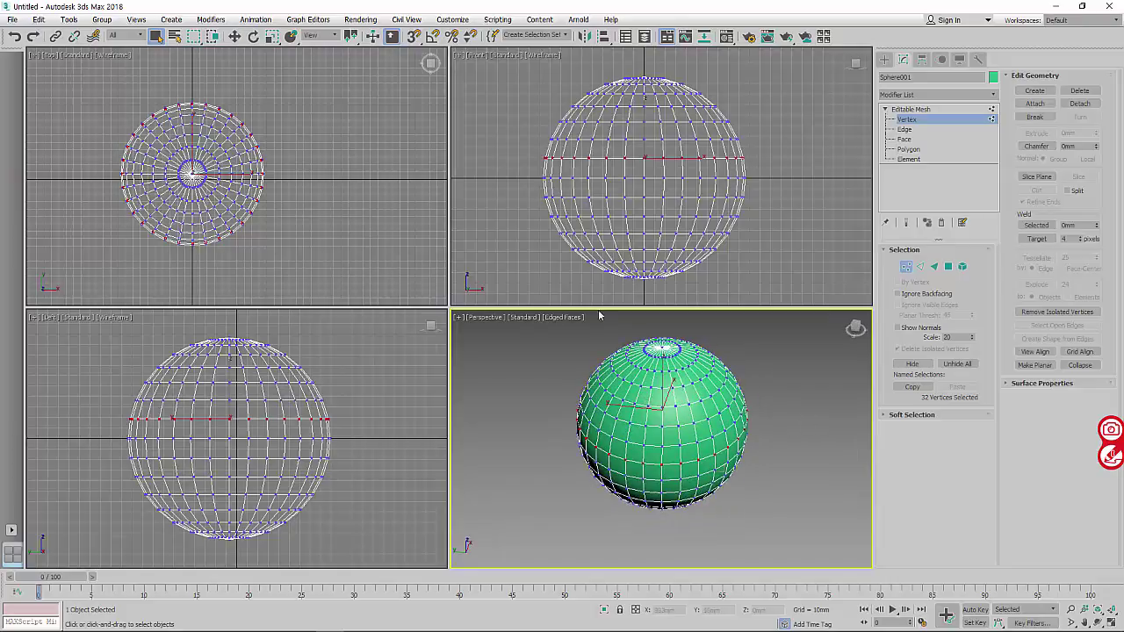
Clear and reselect front vertices with a box in the Top view.
click(366, 251)
mouse_move(338, 254)
mouse_down()
mouse_move(202, 261)
mouse_move(187, 273)
mouse_up()
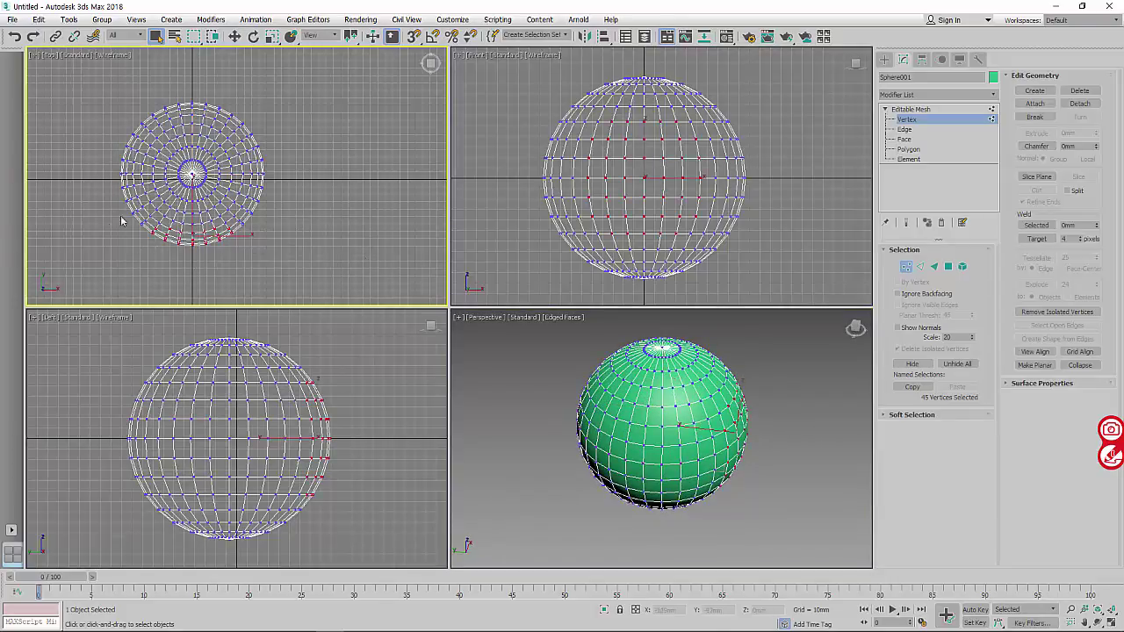
alt+middle_drag(645, 457, 643, 426)
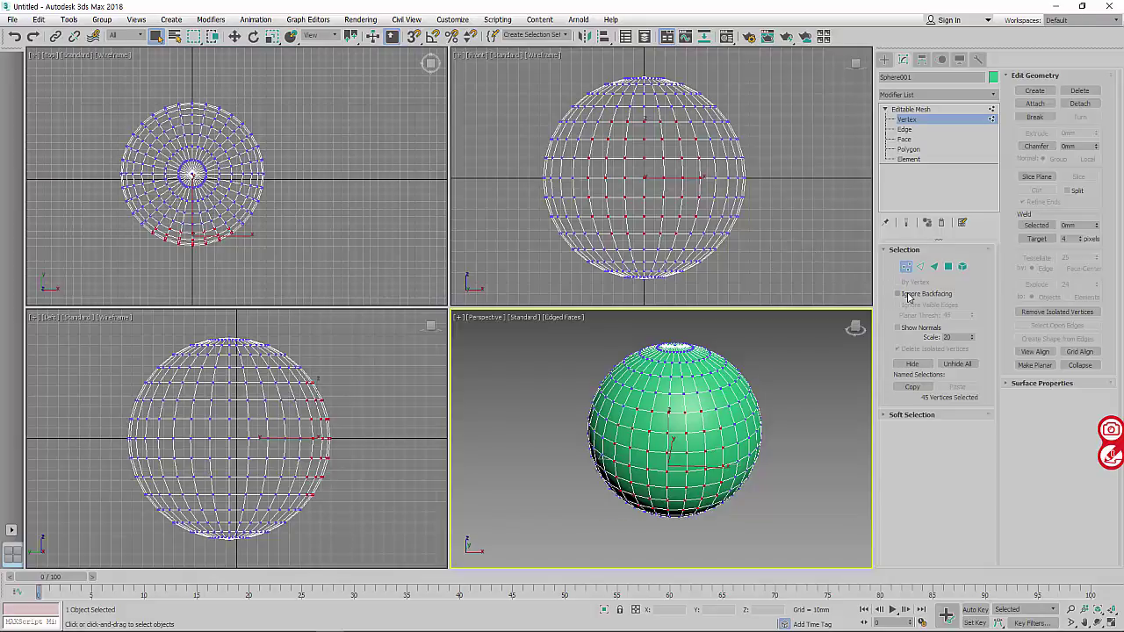
Turn on Ignore Backfacing and select a front-facing vertex row, viewing it as a ring.
click(898, 295)
click(794, 234)
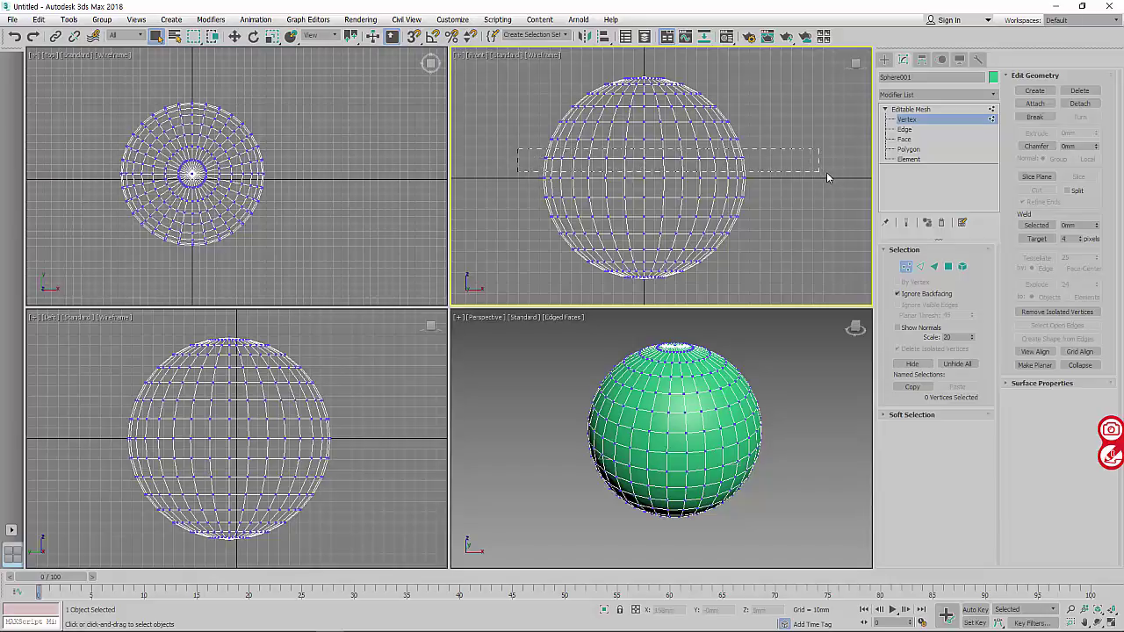
drag(640, 172, 826, 172)
mouse_move(770, 402)
alt+middle_down()
mouse_move(639, 483)
mouse_move(693, 468)
alt+middle_up()
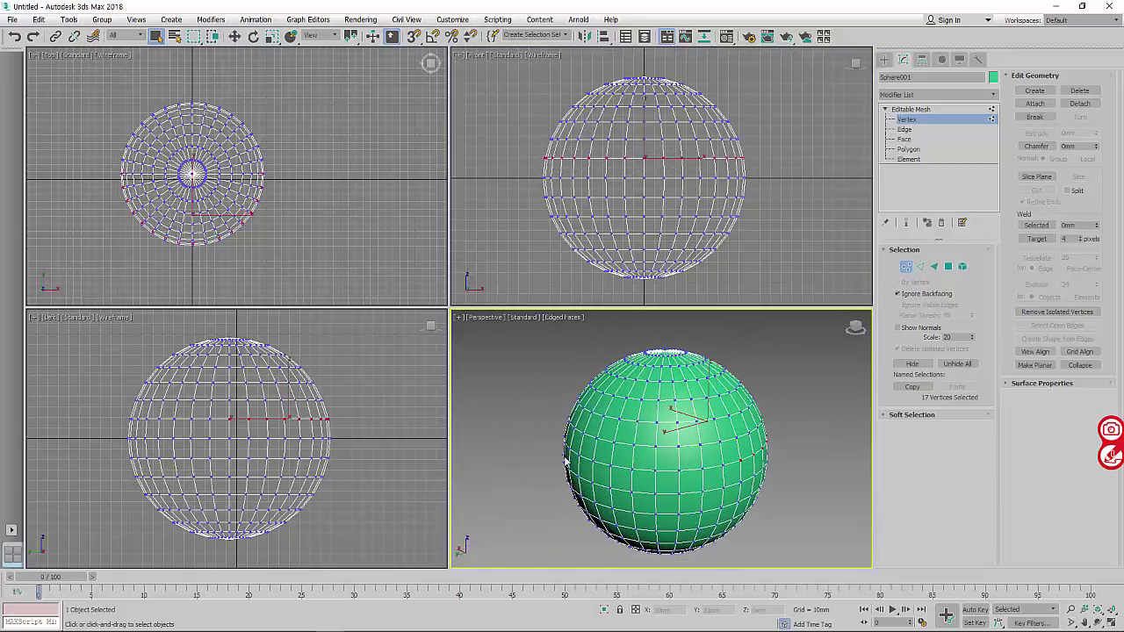
mouse_move(572, 464)
alt+middle_down()
mouse_move(740, 458)
mouse_move(462, 456)
alt+middle_up()
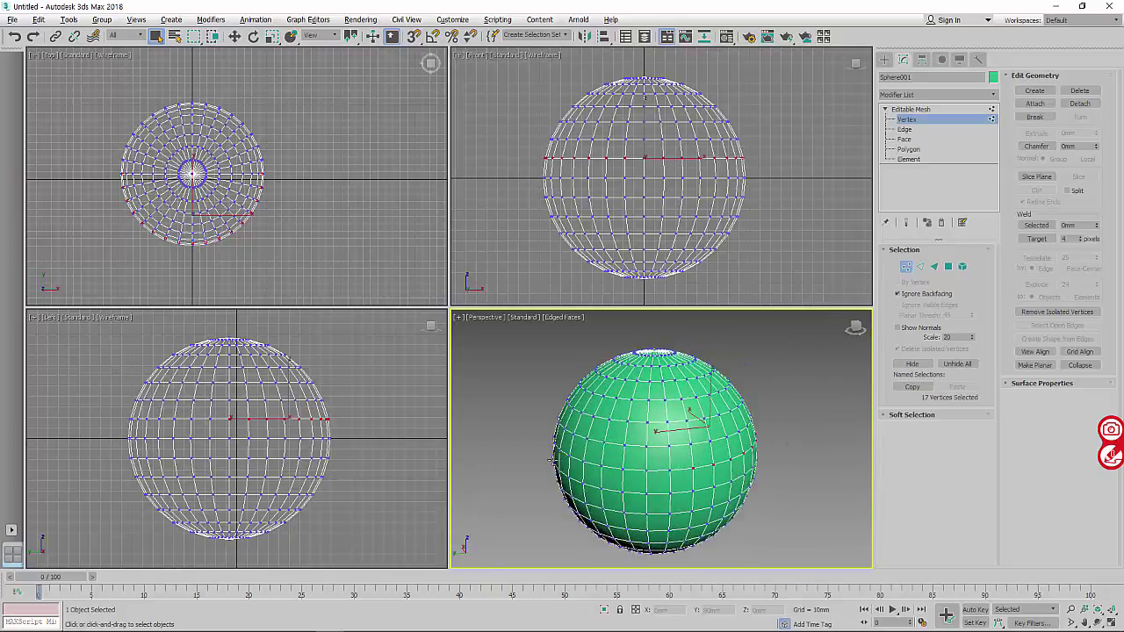
Select a full row of 32 vertices, then a middle band, and turn off Ignore Backfacing.
click(839, 279)
drag(511, 151, 752, 170)
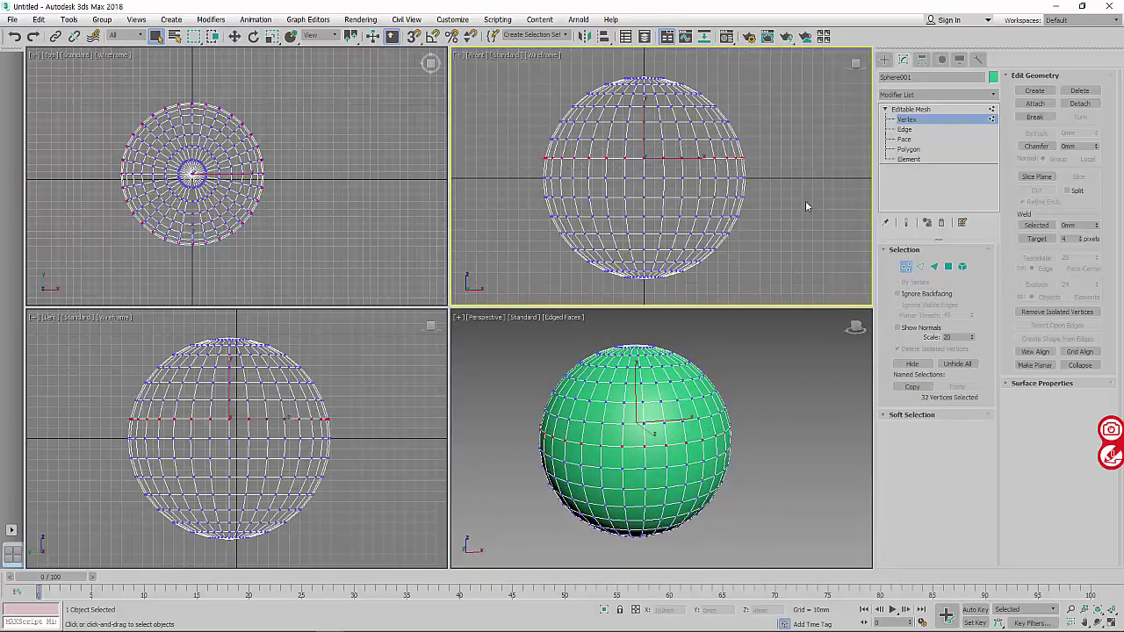
mouse_move(562, 423)
alt+middle_down()
mouse_move(613, 425)
mouse_move(638, 451)
mouse_move(758, 446)
alt+middle_up()
click(816, 279)
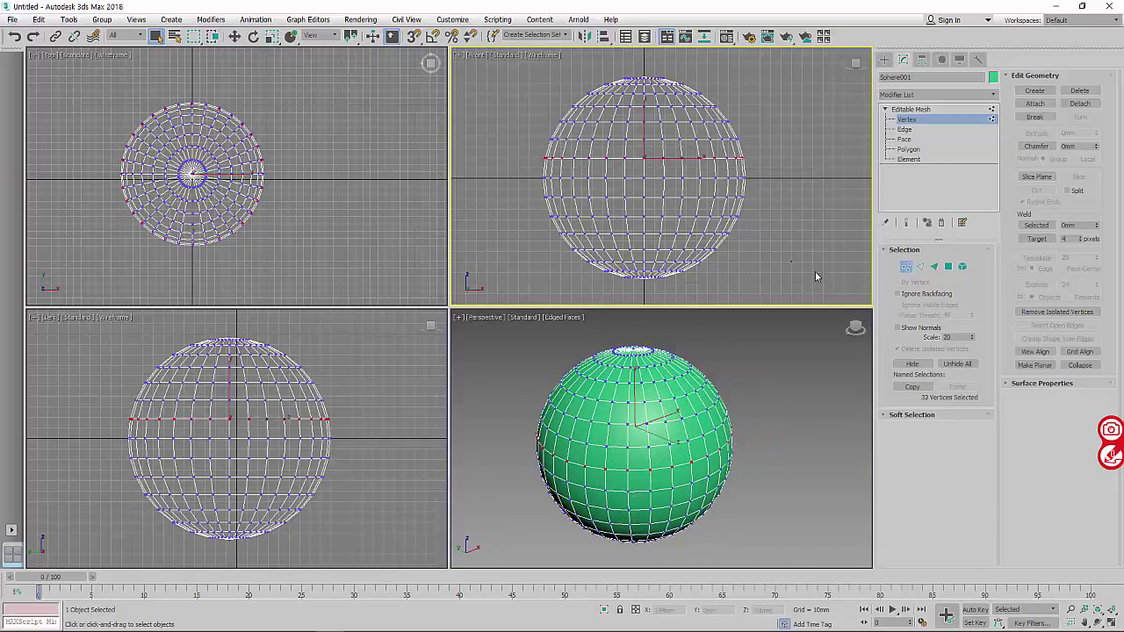
click(897, 293)
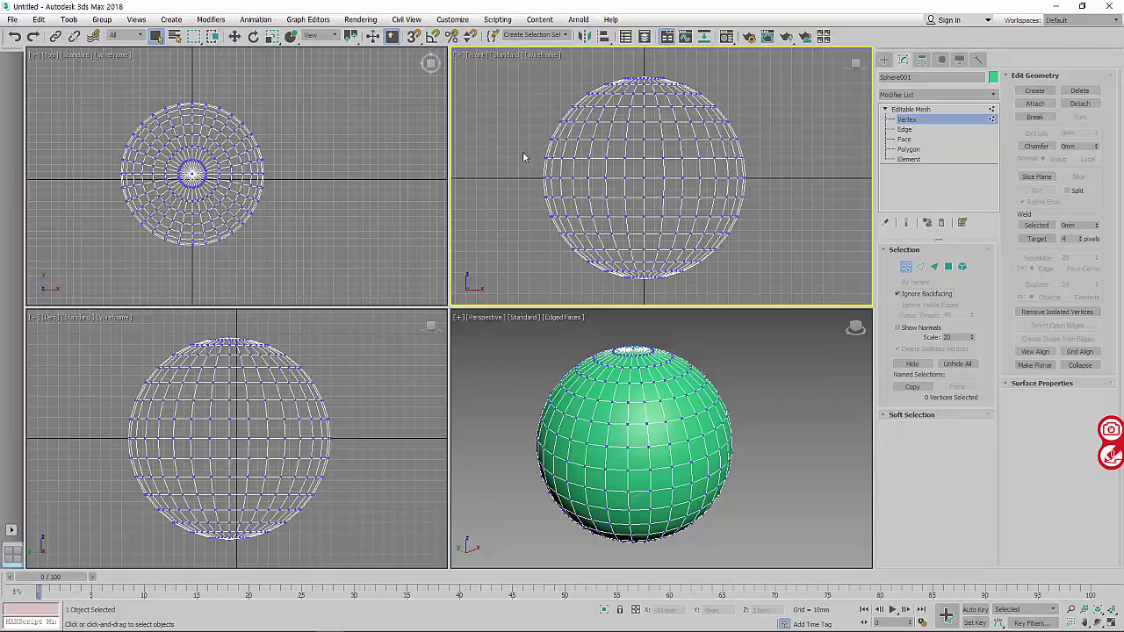
drag(709, 190, 825, 187)
mouse_move(702, 446)
alt+middle_down()
mouse_move(788, 425)
mouse_move(926, 147)
alt+middle_up()
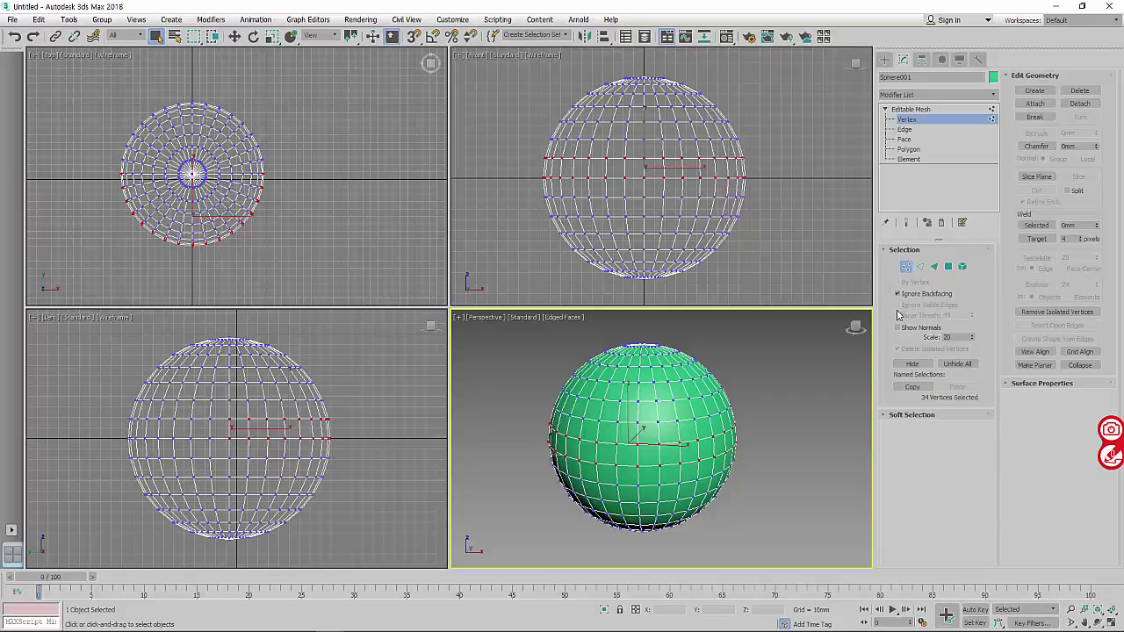
click(933, 296)
At Edge level with By Vertex on, select the edges meeting at a vertex and frame them.
click(904, 130)
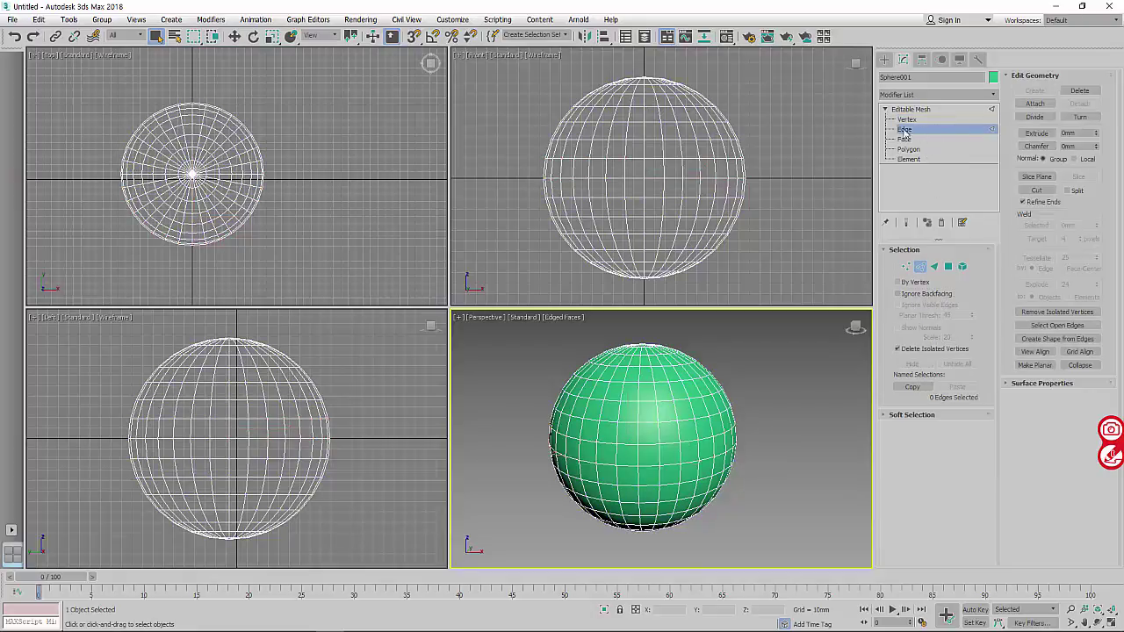
click(926, 284)
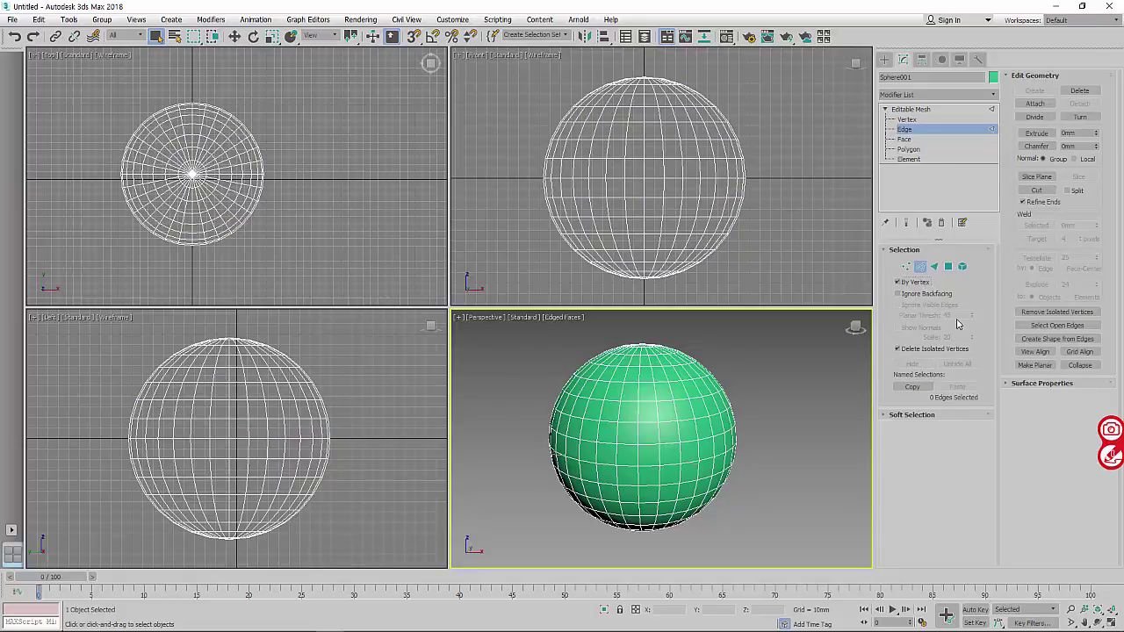
click(715, 196)
key(z)
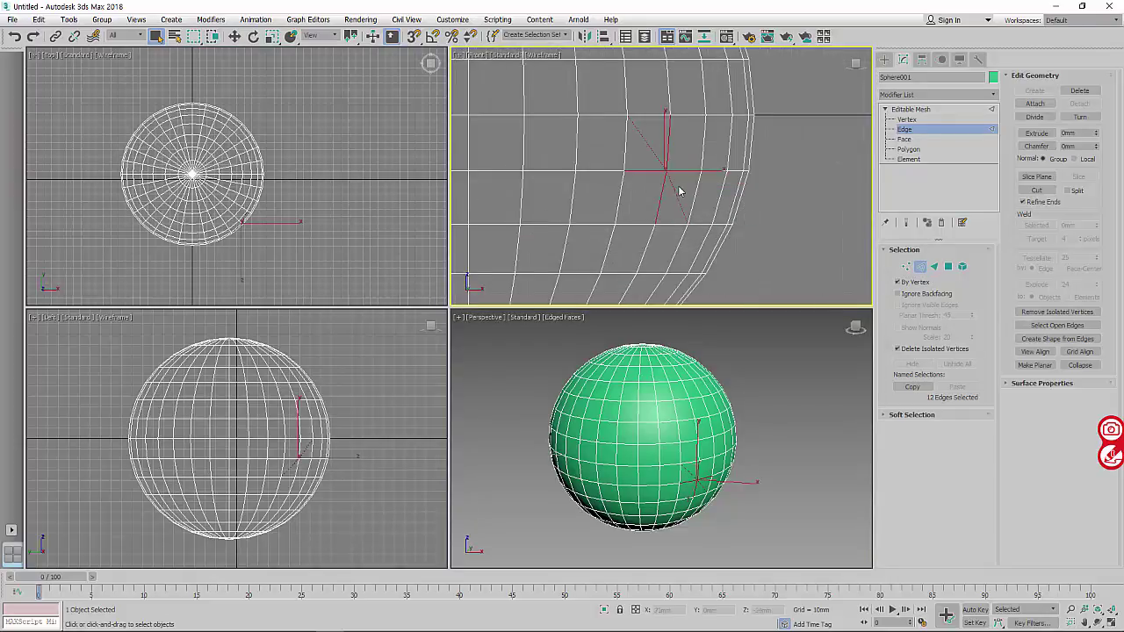
scroll(680, 192, down, 3)
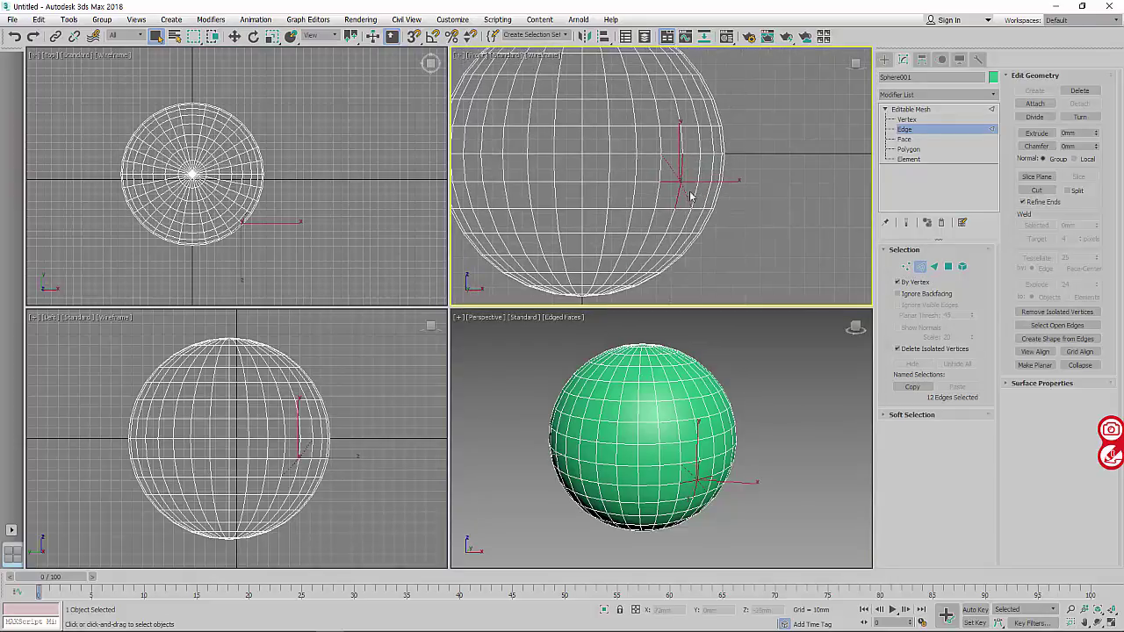
Select single edges near the sphere's top, middle and lower areas.
click(681, 129)
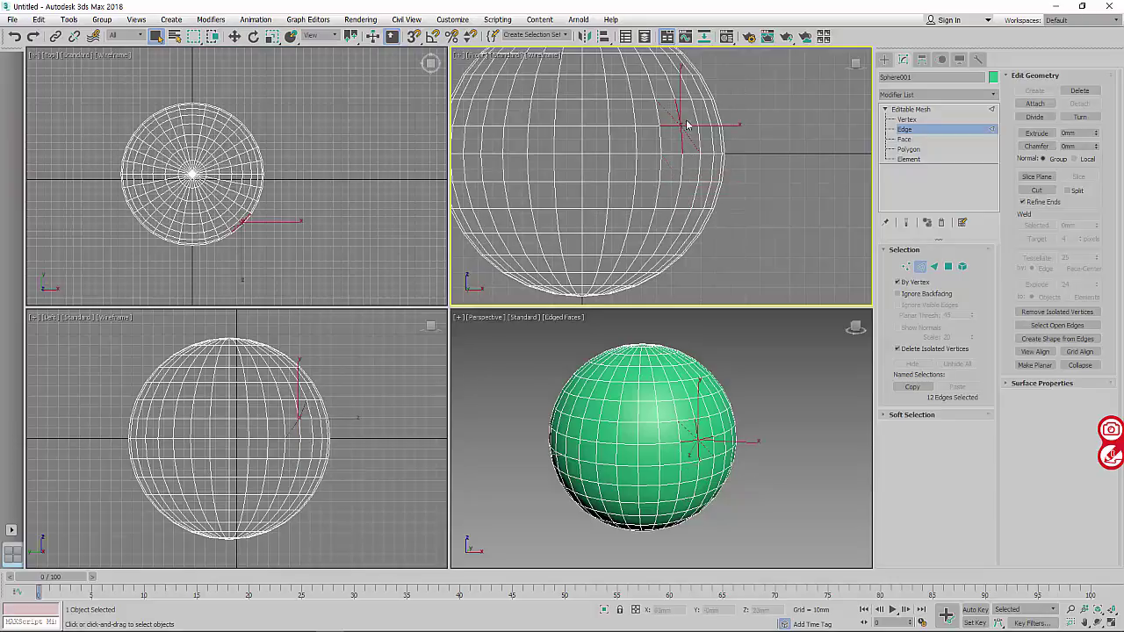
click(658, 158)
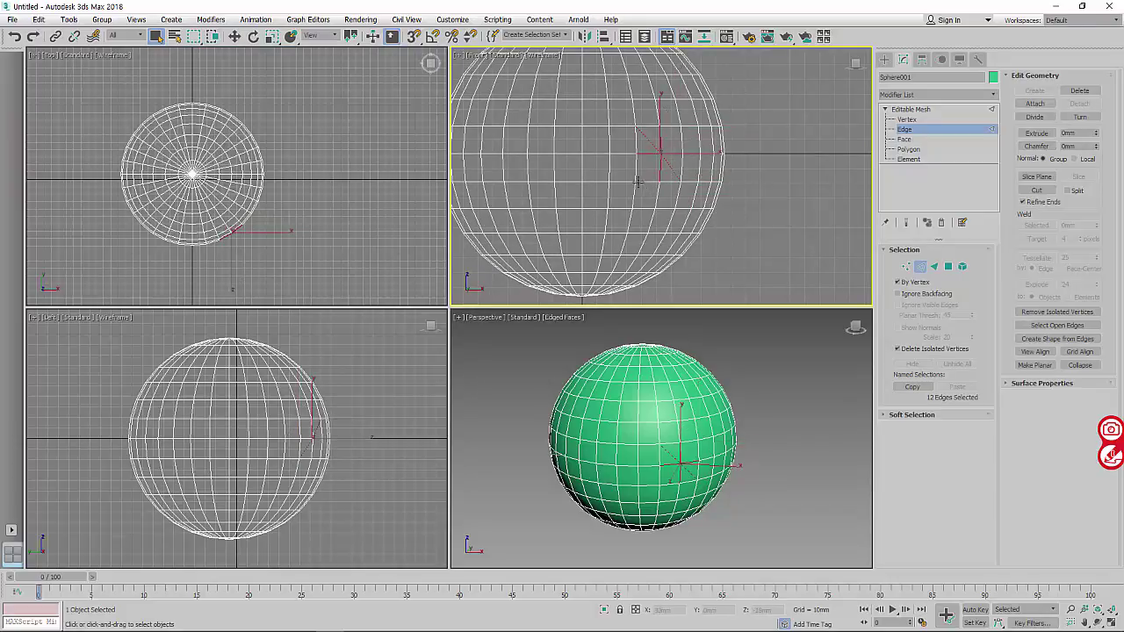
click(635, 182)
click(612, 165)
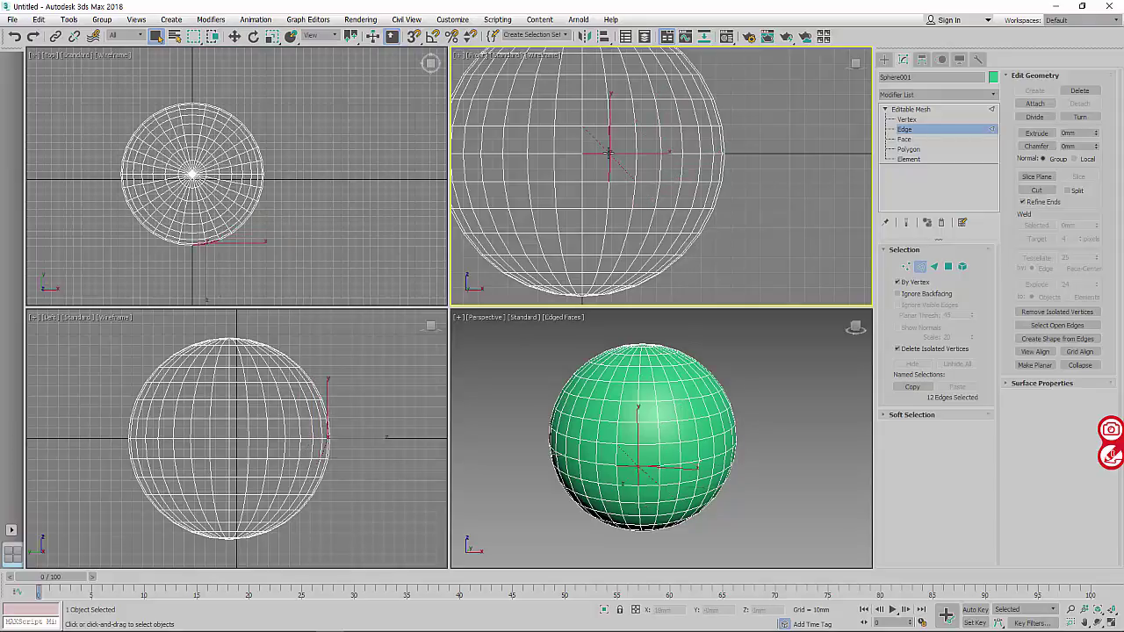
click(554, 155)
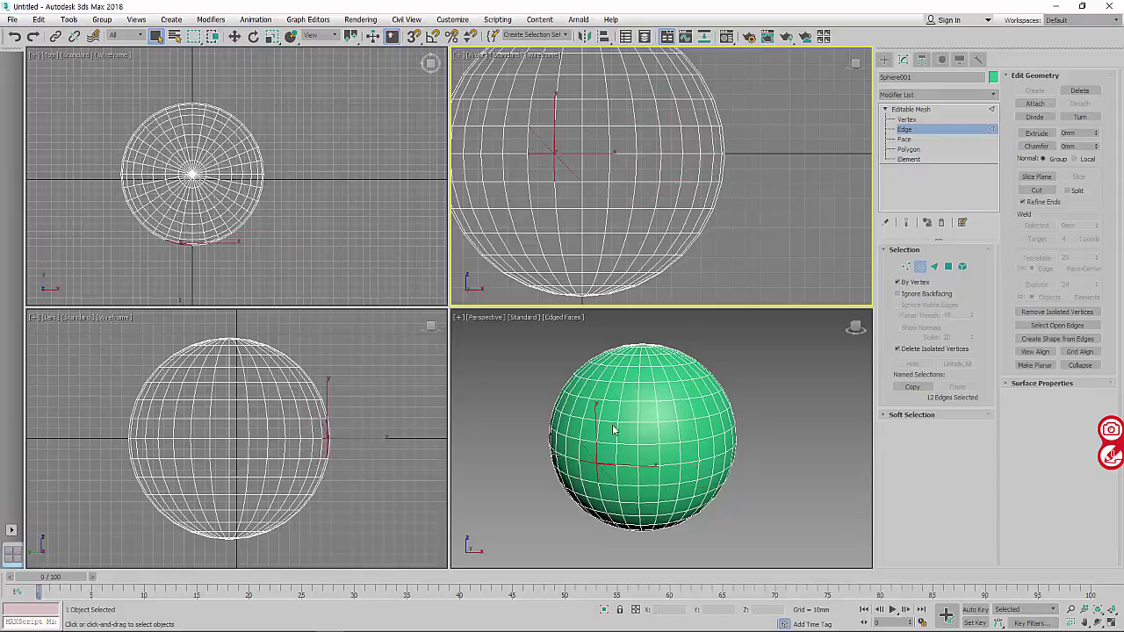
scroll(669, 459, up, 2)
scroll(670, 460, up, 3)
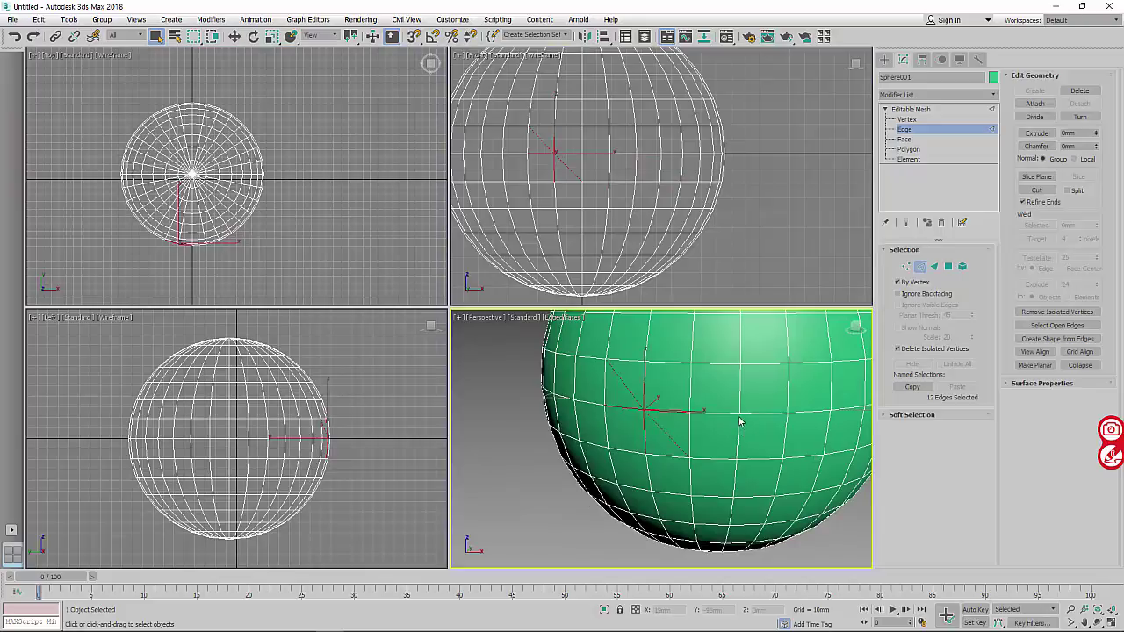
click(737, 415)
middle_drag(764, 400, 717, 436)
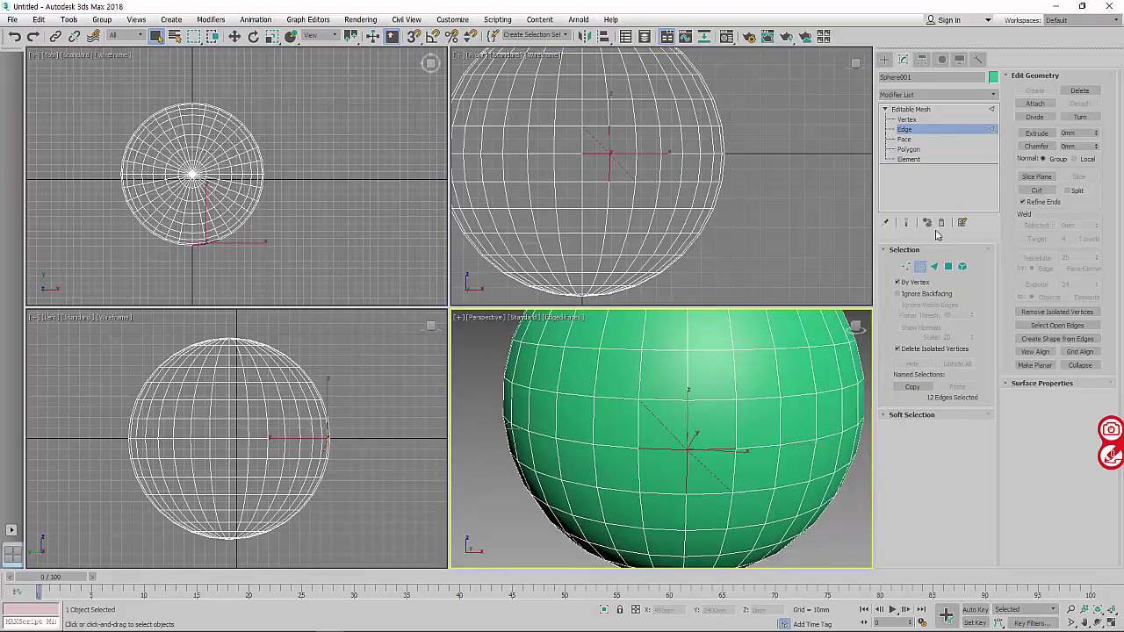
Go to Vertex level, expand the Soft Selection rollout and deselect all vertices.
click(930, 120)
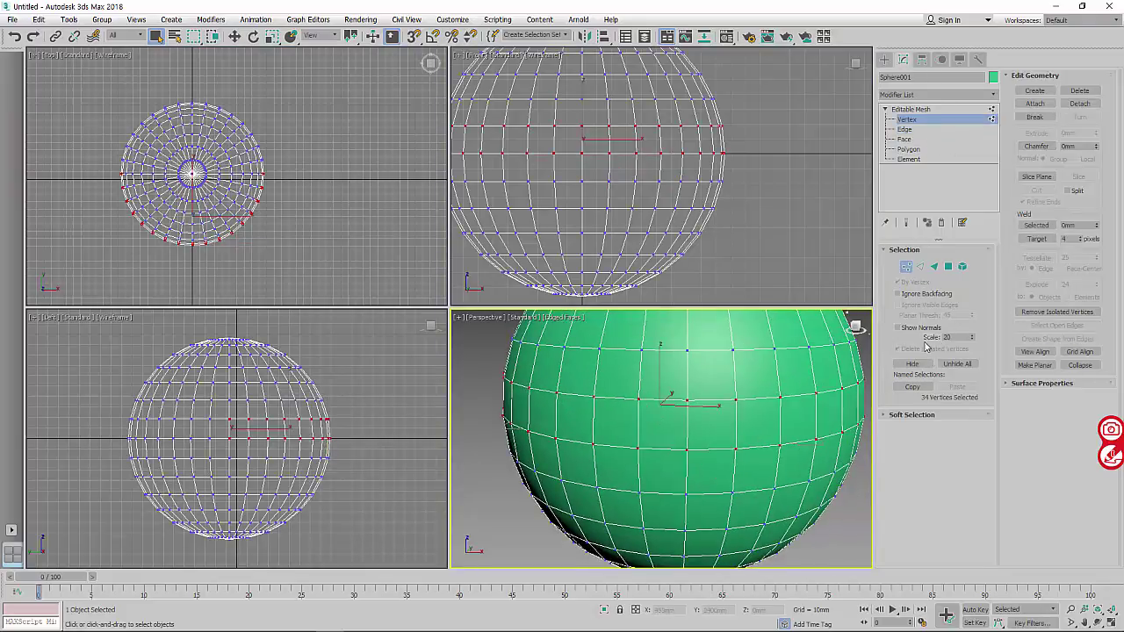
scroll(729, 404, down, 3)
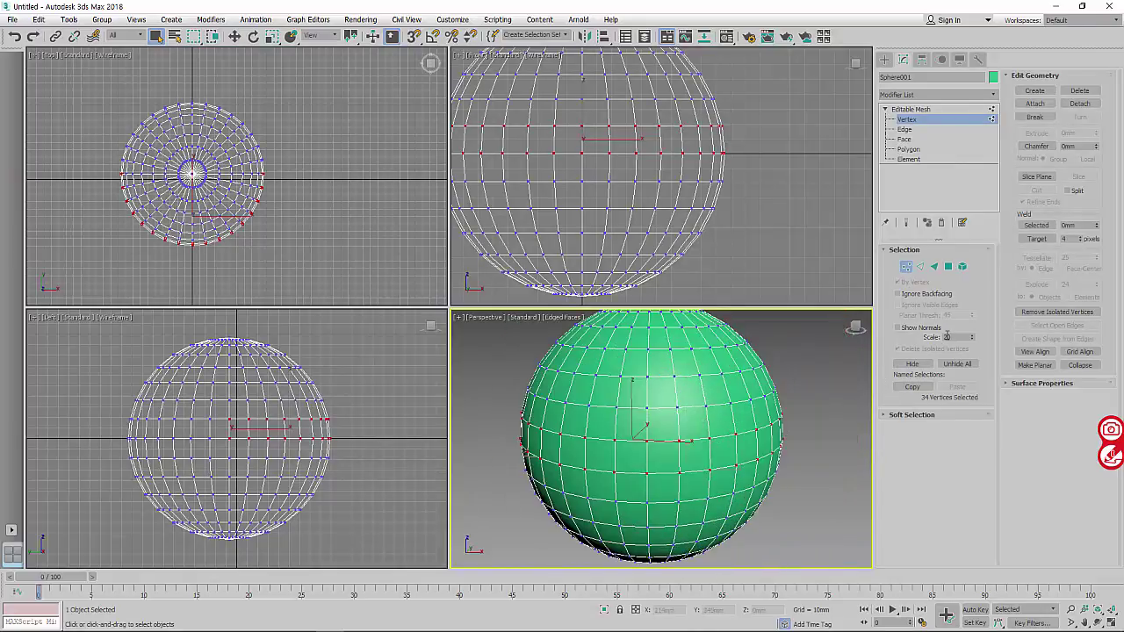
click(915, 415)
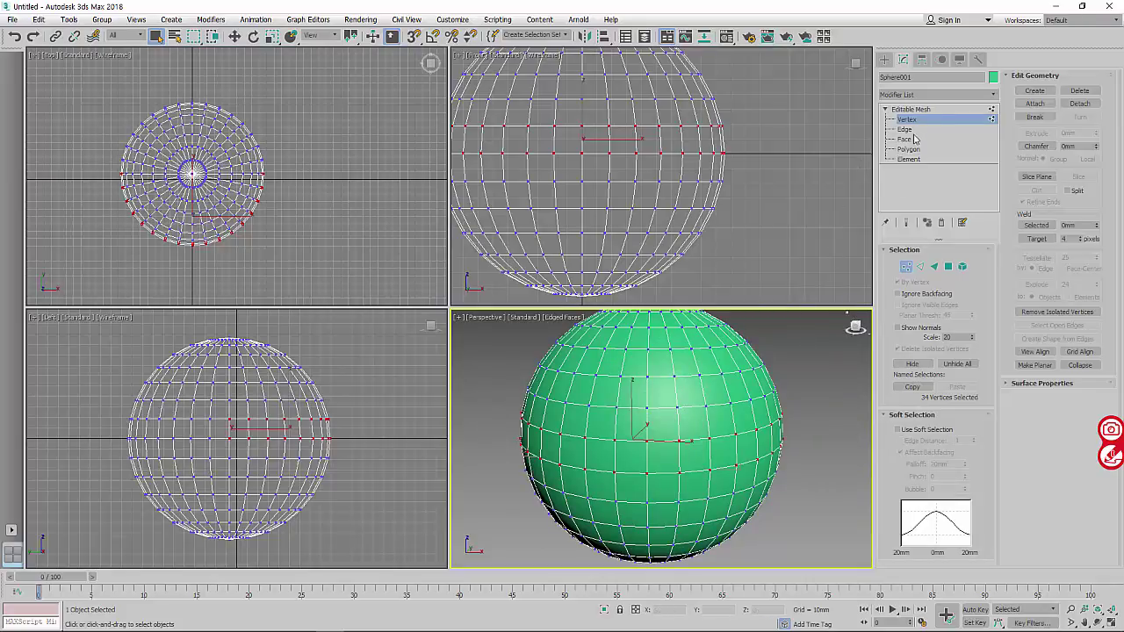
click(785, 266)
scroll(540, 202, down, 3)
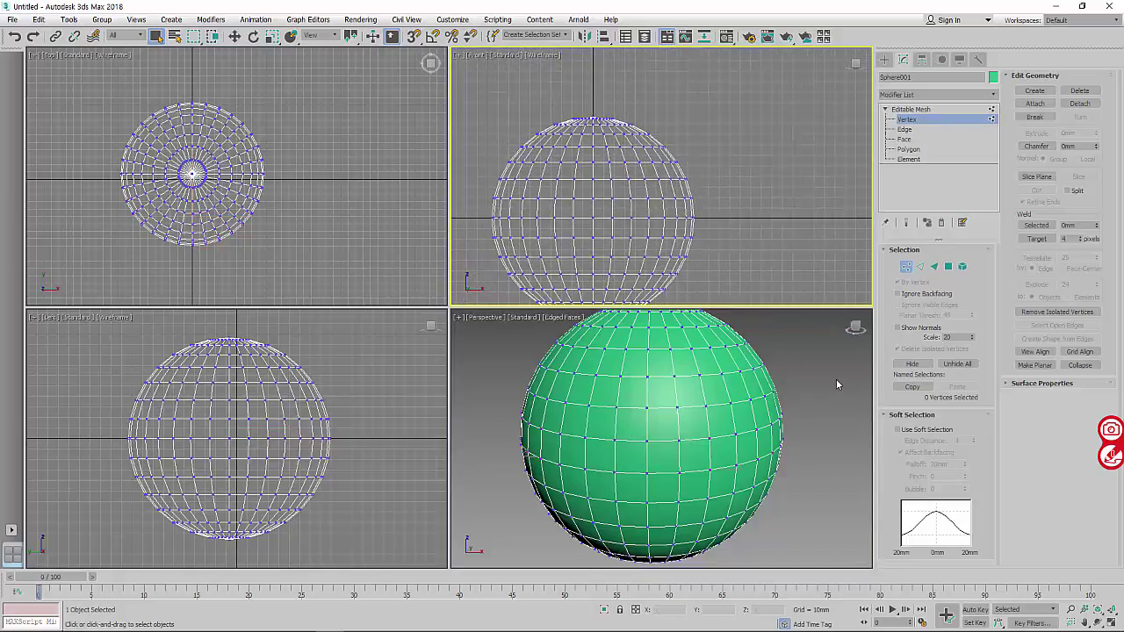
scroll(267, 191, up, 4)
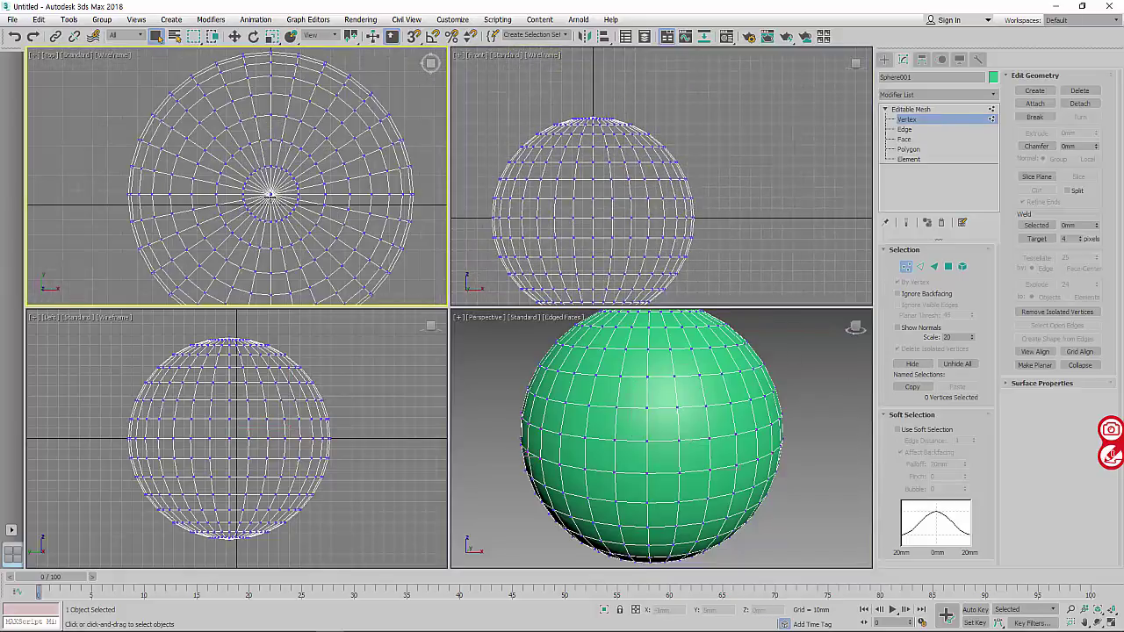
Move the top pole vertex upward on Y into a spike, then undo the move.
click(271, 193)
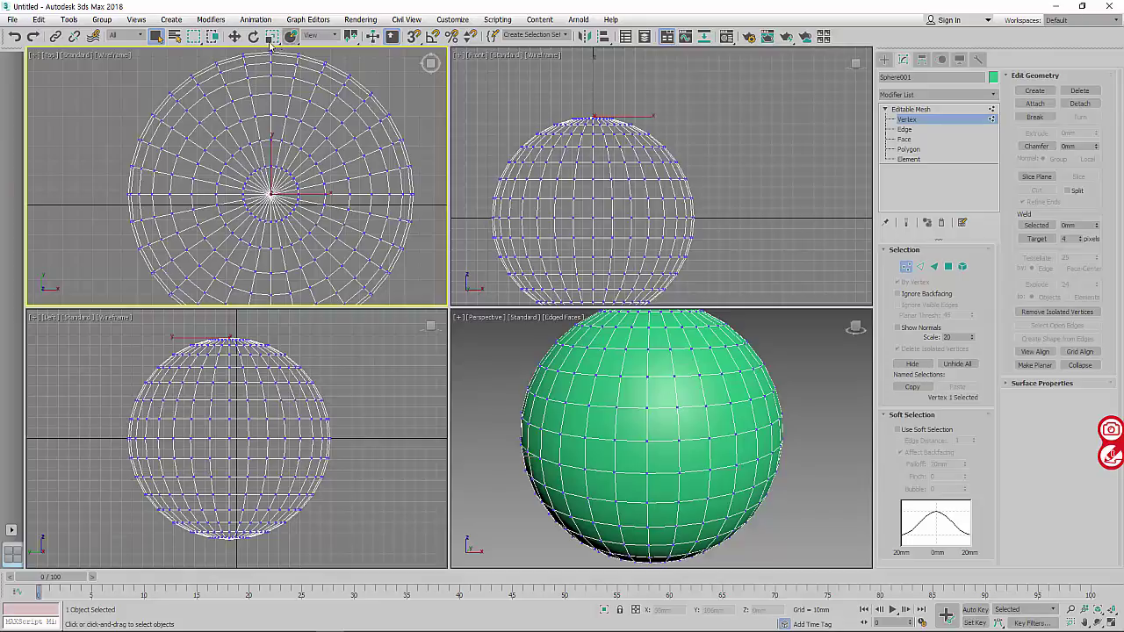
click(234, 37)
scroll(679, 489, down, 5)
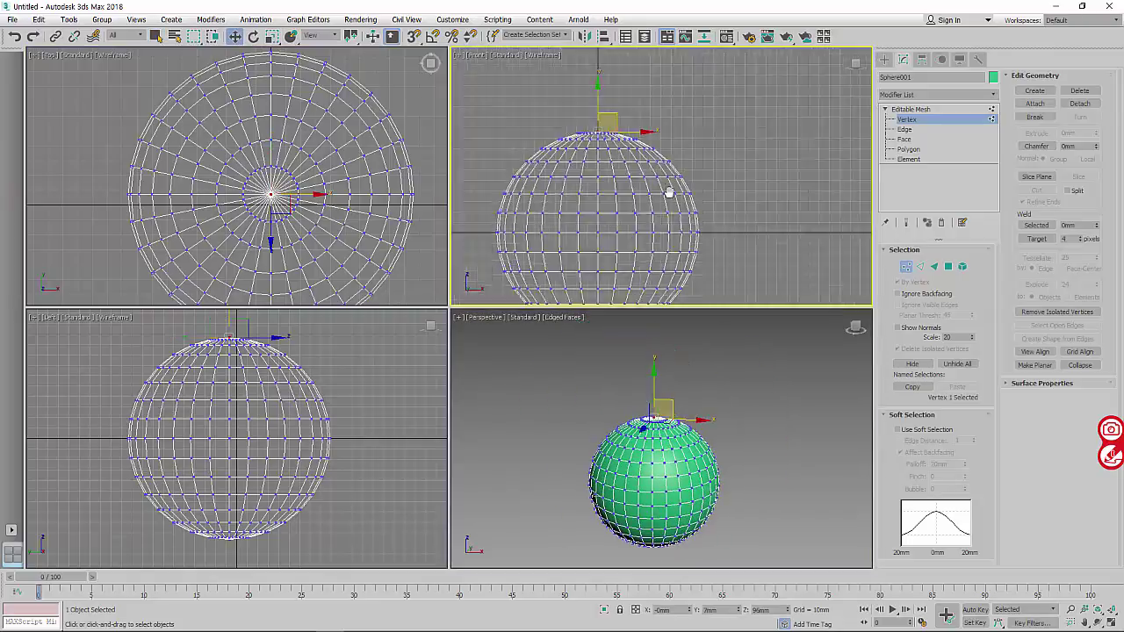
scroll(670, 188, down, 5)
drag(647, 154, 646, 22)
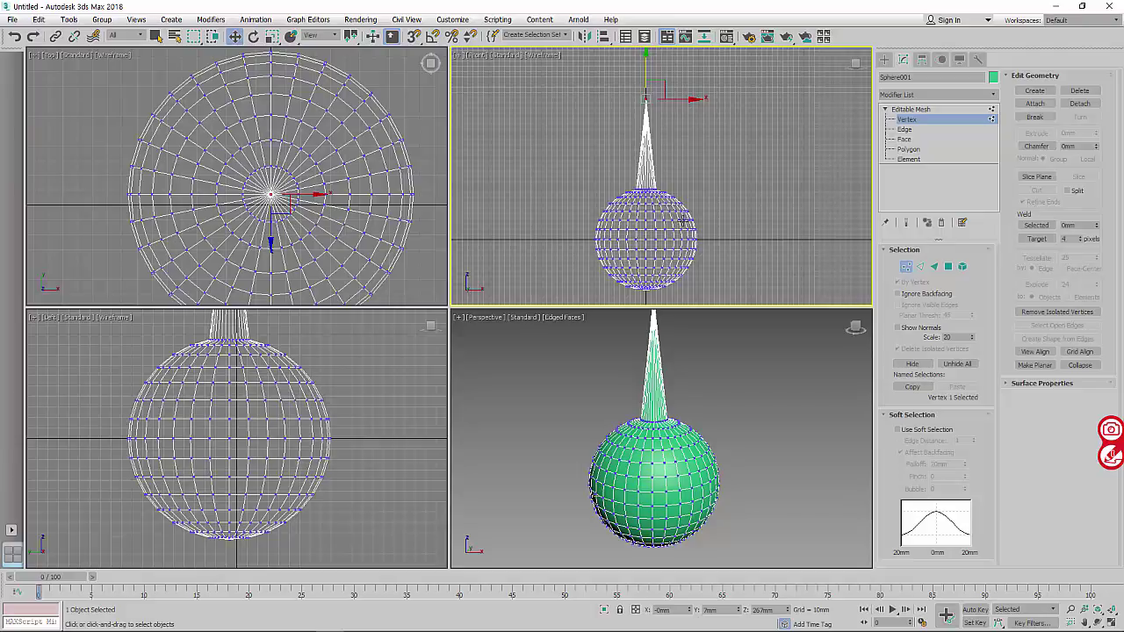
key(ctrl+z)
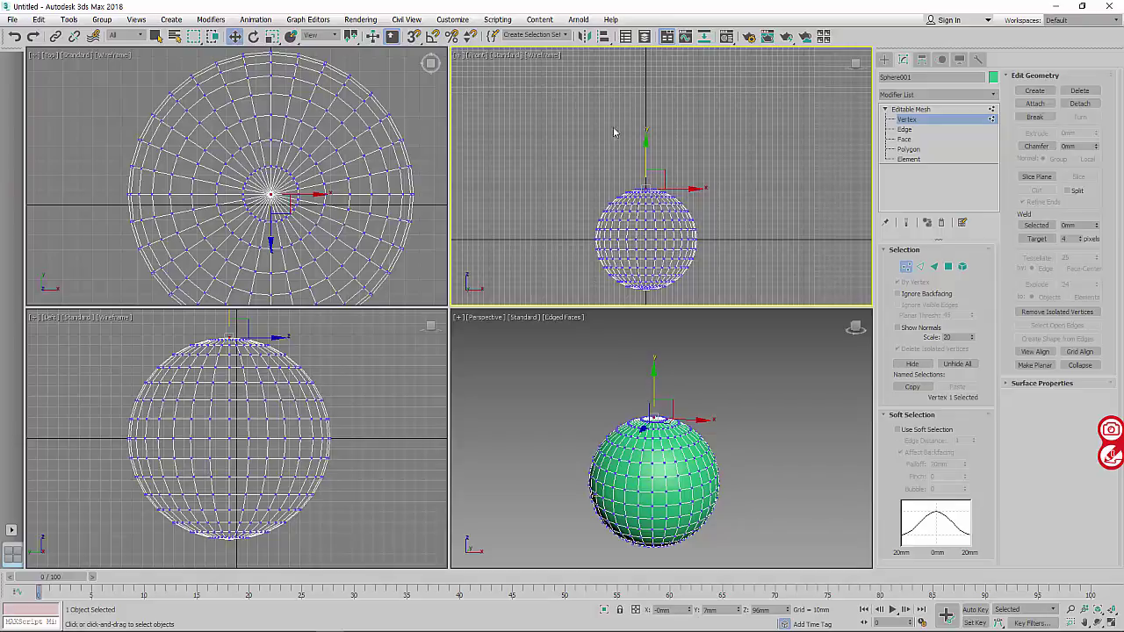
scroll(696, 180, up, 2)
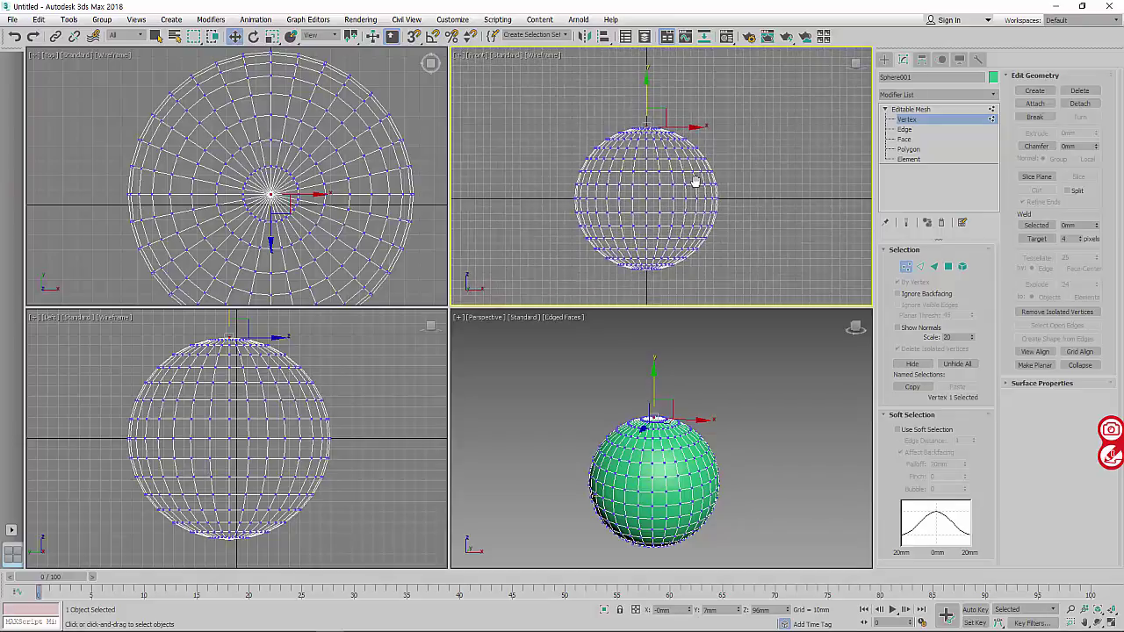
Enable Use Soft Selection with a 20mm Falloff, then bring up the chalkboard.
click(921, 430)
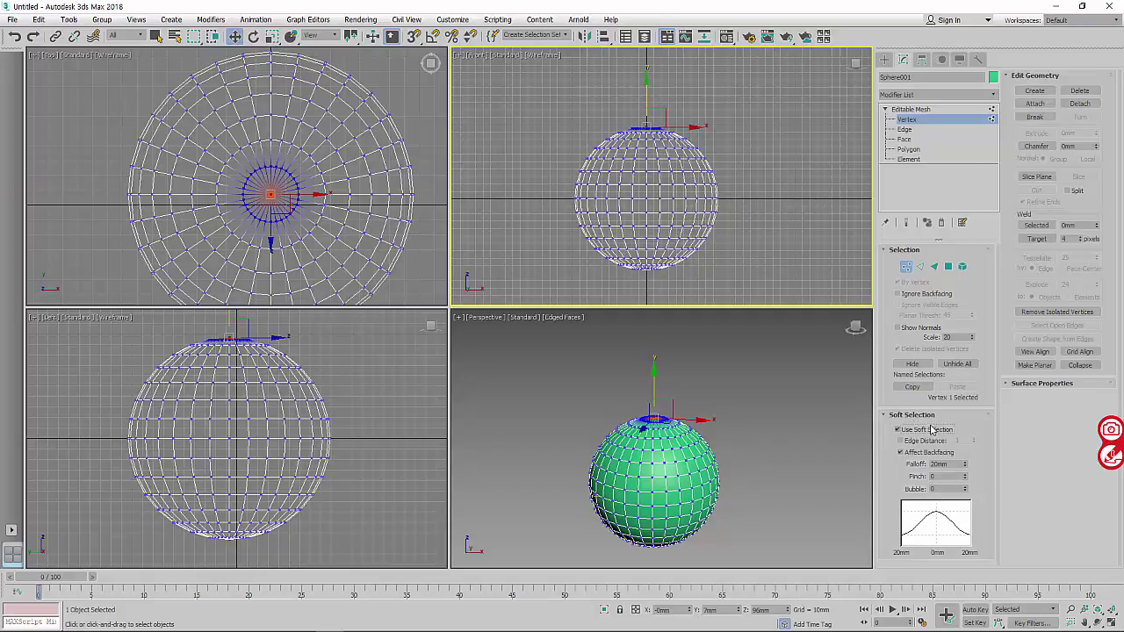
double_click(938, 464)
scroll(561, 182, up, 3)
scroll(606, 205, up, 2)
scroll(643, 264, up, 2)
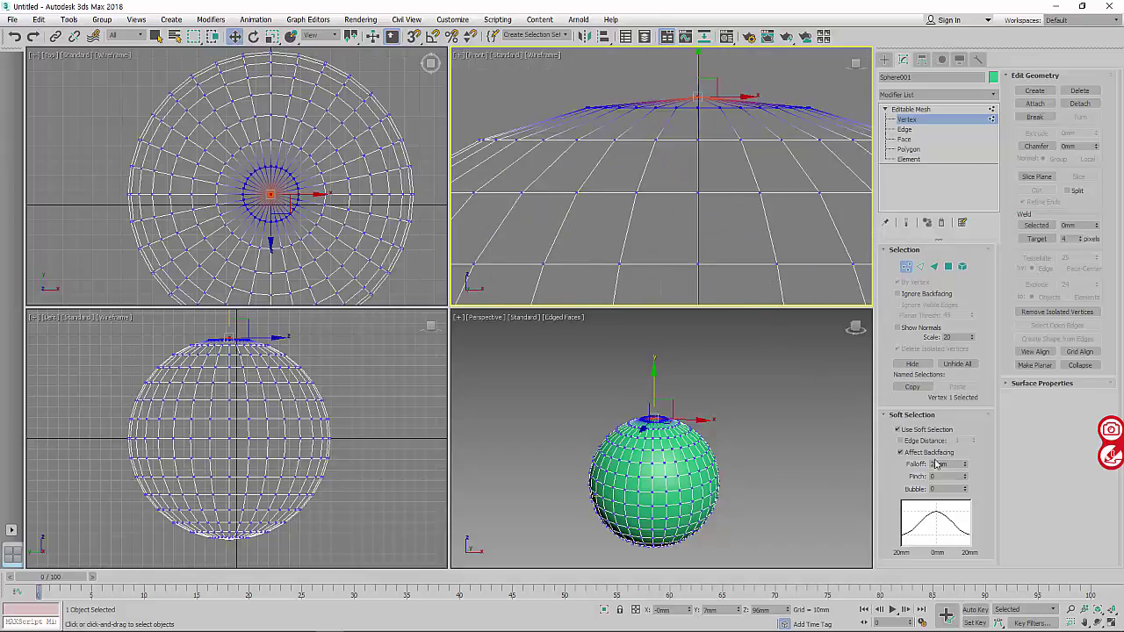
scroll(708, 175, down, 1)
scroll(611, 281, down, 2)
scroll(592, 155, down, 1)
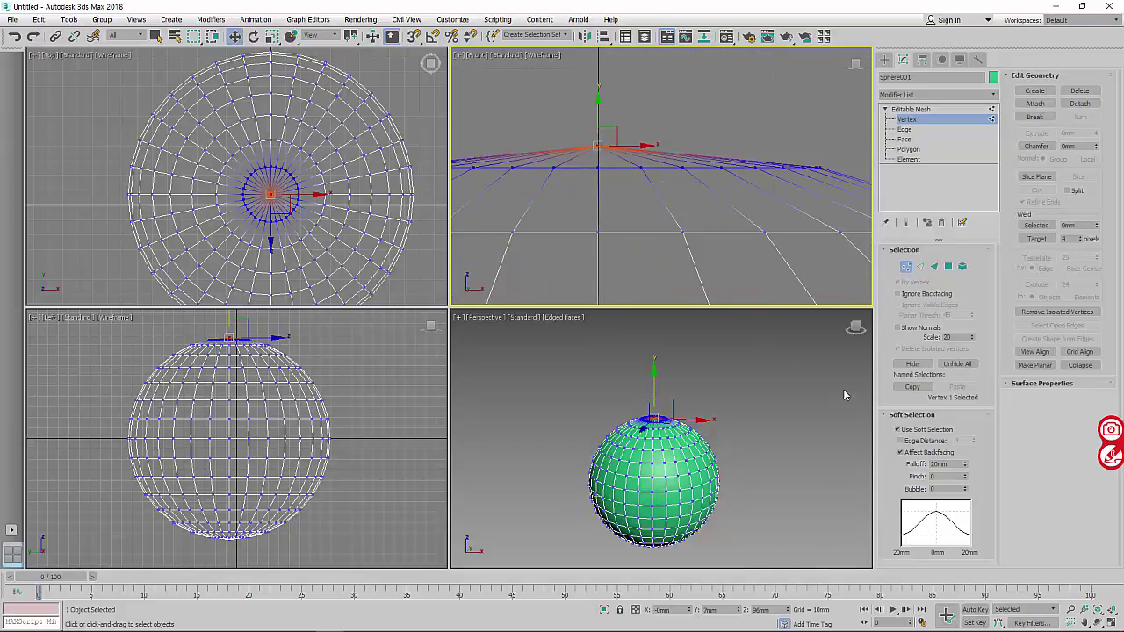
click(937, 464)
click(1110, 456)
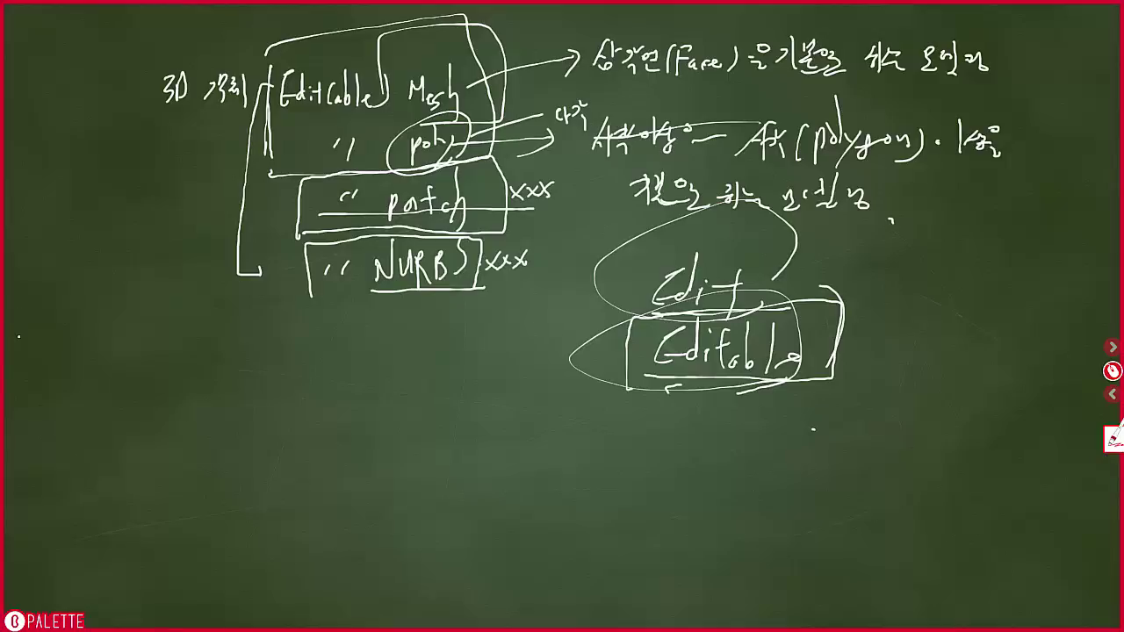
Write "Falloff :" in chalk below the existing diagram.
drag(121, 340, 118, 394)
mouse_move(120, 344)
mouse_down()
mouse_move(134, 343)
mouse_move(137, 382)
mouse_up()
drag(147, 339, 143, 386)
mouse_move(155, 340)
mouse_down()
mouse_move(154, 370)
mouse_move(185, 397)
mouse_up()
mouse_move(179, 371)
mouse_down()
mouse_move(195, 369)
mouse_move(205, 406)
mouse_up()
drag(207, 376, 219, 375)
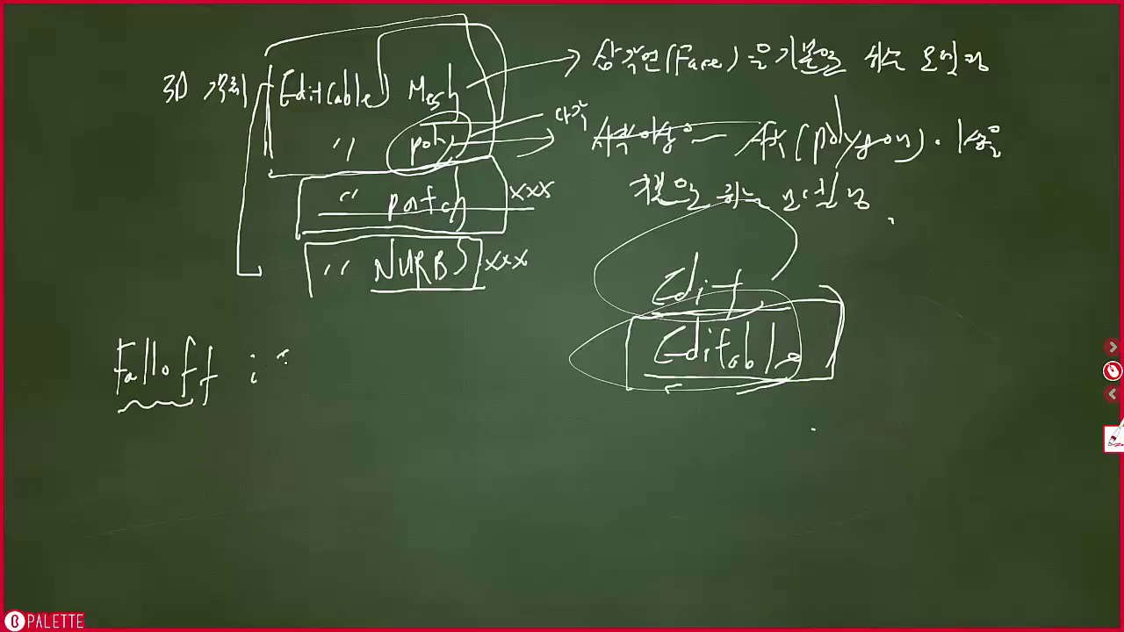
Begin the Korean explanation beside it, ending the first line with the word 범위 (range).
drag(282, 355, 296, 364)
mouse_move(276, 370)
mouse_down()
mouse_move(306, 367)
mouse_move(287, 388)
mouse_up()
drag(304, 357, 343, 367)
drag(321, 384, 347, 391)
mouse_move(359, 351)
mouse_down()
mouse_move(366, 374)
mouse_move(391, 368)
mouse_up()
drag(385, 367, 388, 378)
drag(399, 360, 398, 395)
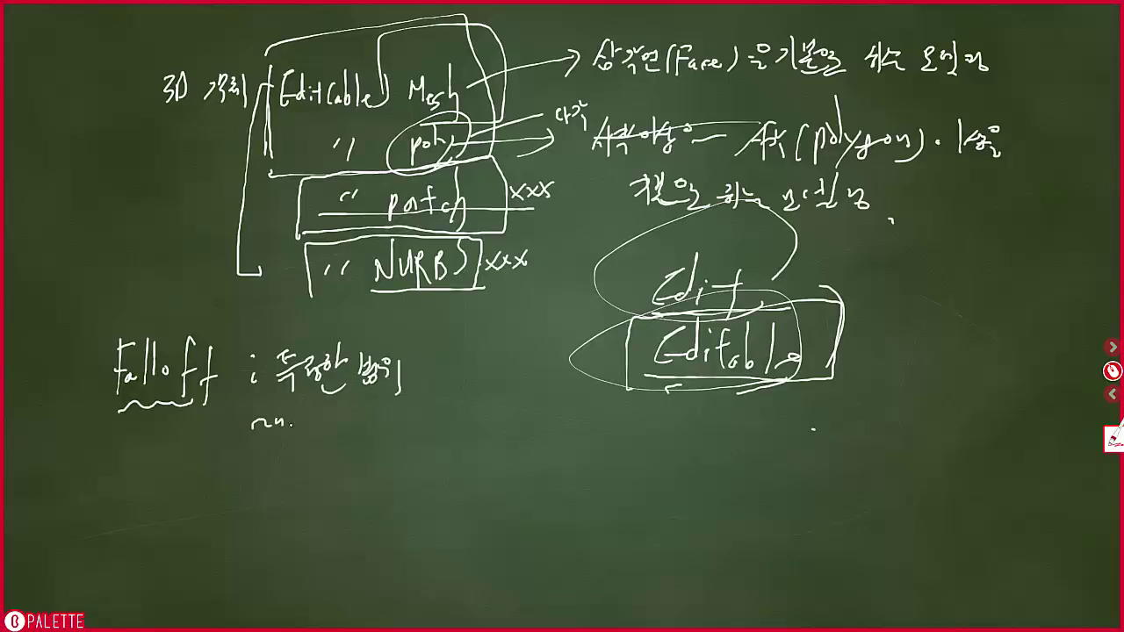
Add two more Korean lines finishing the note that Falloff is the range that receives force.
drag(297, 426, 304, 416)
drag(308, 416, 318, 425)
drag(391, 402, 392, 435)
mouse_move(395, 418)
mouse_down()
mouse_move(412, 427)
mouse_move(397, 429)
mouse_up()
drag(421, 402, 422, 453)
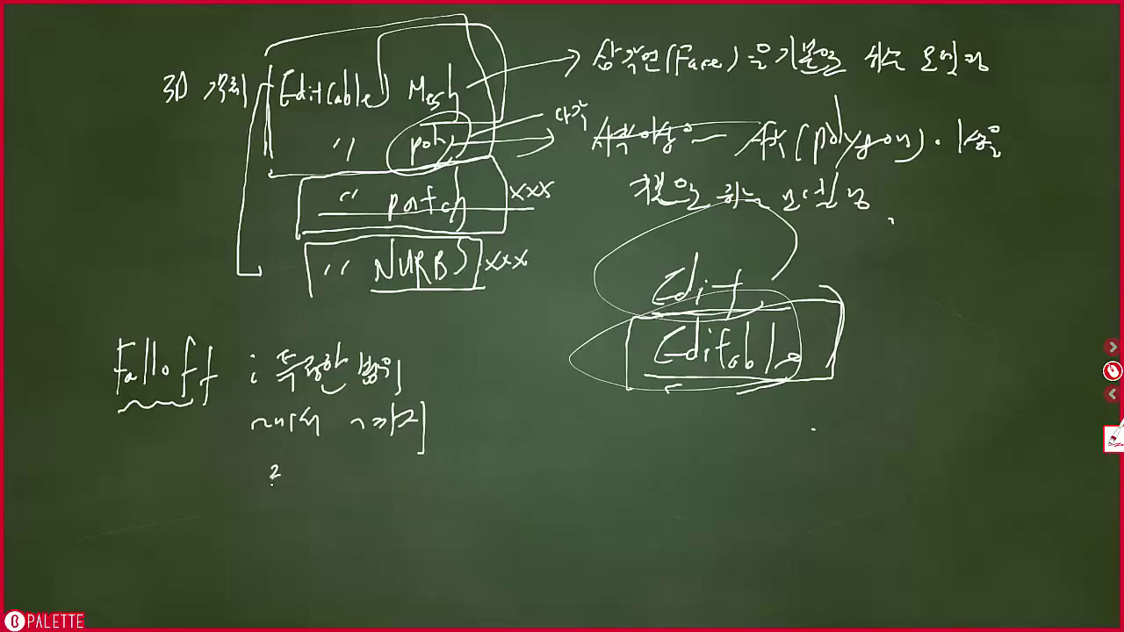
drag(269, 479, 281, 486)
mouse_move(284, 466)
mouse_down()
mouse_move(285, 493)
mouse_move(297, 470)
mouse_up()
drag(290, 490, 351, 495)
drag(351, 473, 379, 488)
drag(384, 472, 395, 492)
drag(388, 482, 416, 502)
drag(428, 476, 431, 505)
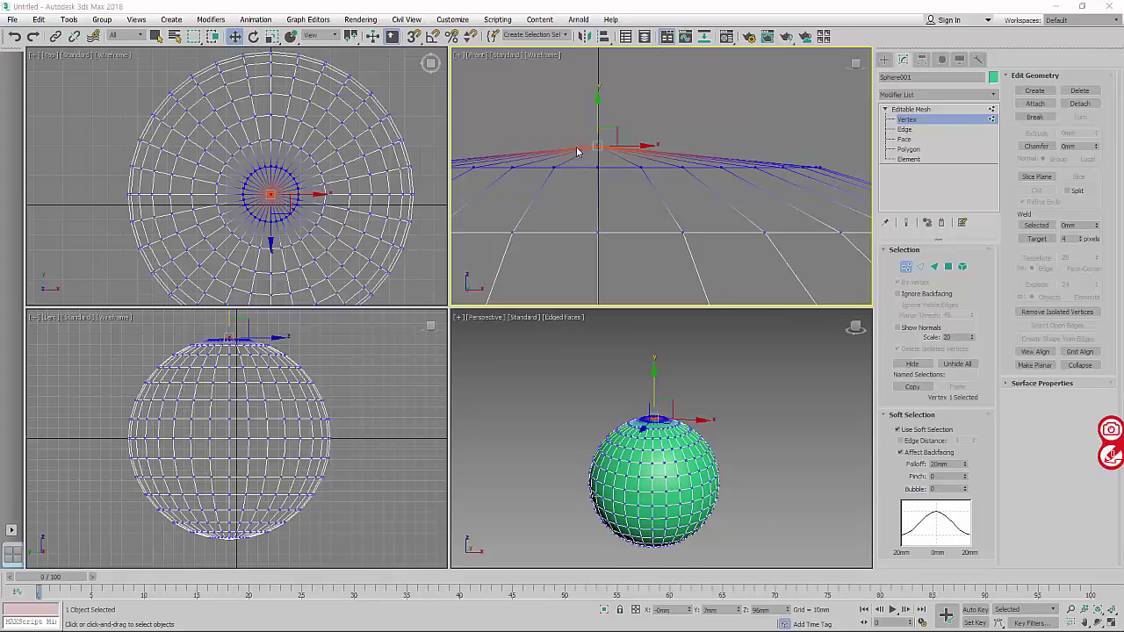
Move the soft-selected top vertex in the Front view, pulling it up into a peak.
drag(621, 132, 631, 180)
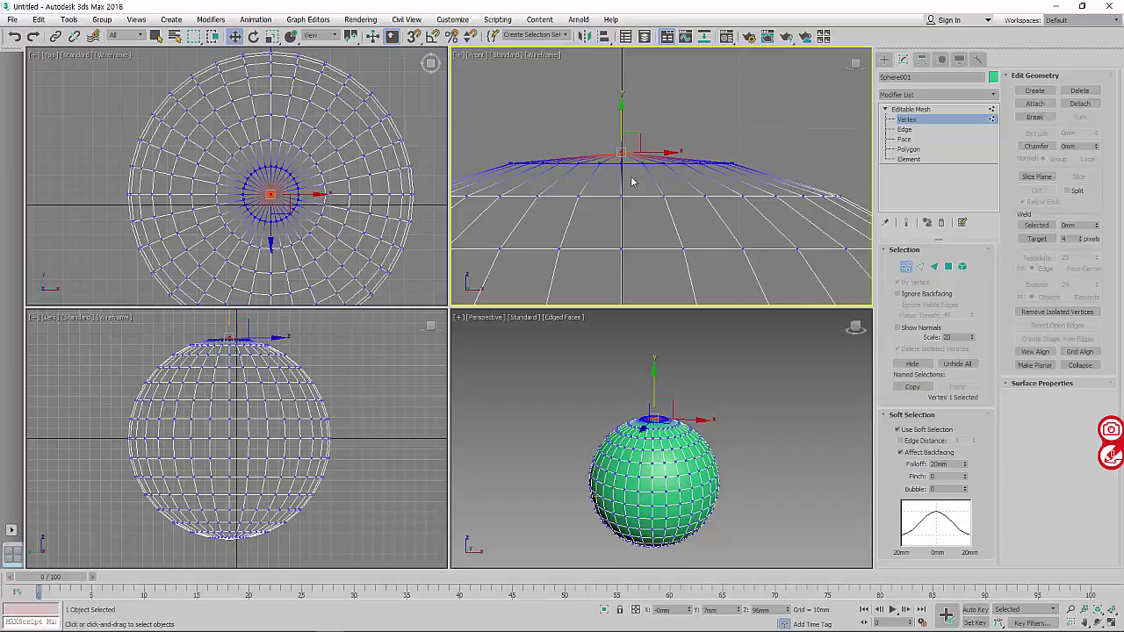
middle_drag(597, 159, 663, 167)
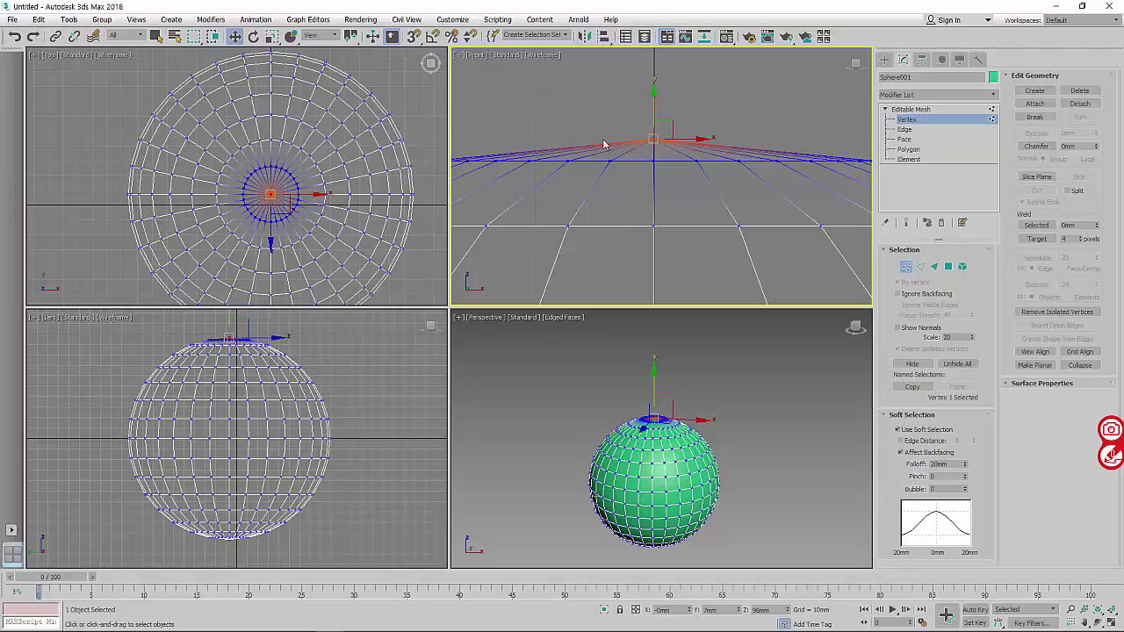
alt+middle_drag(650, 165, 659, 170)
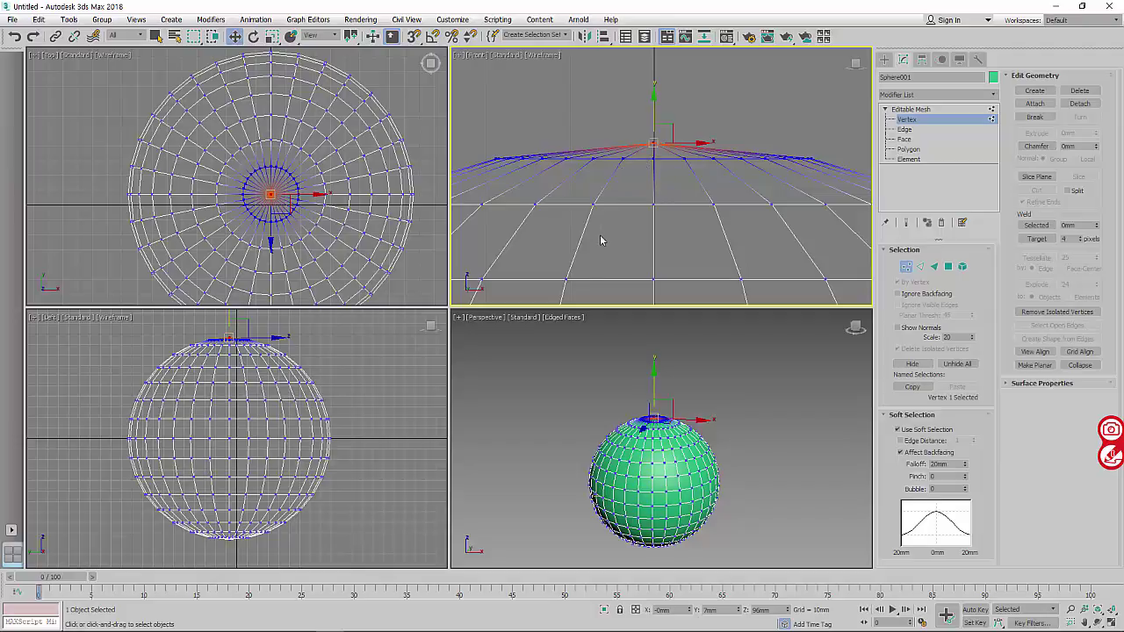
scroll(652, 181, down, 2)
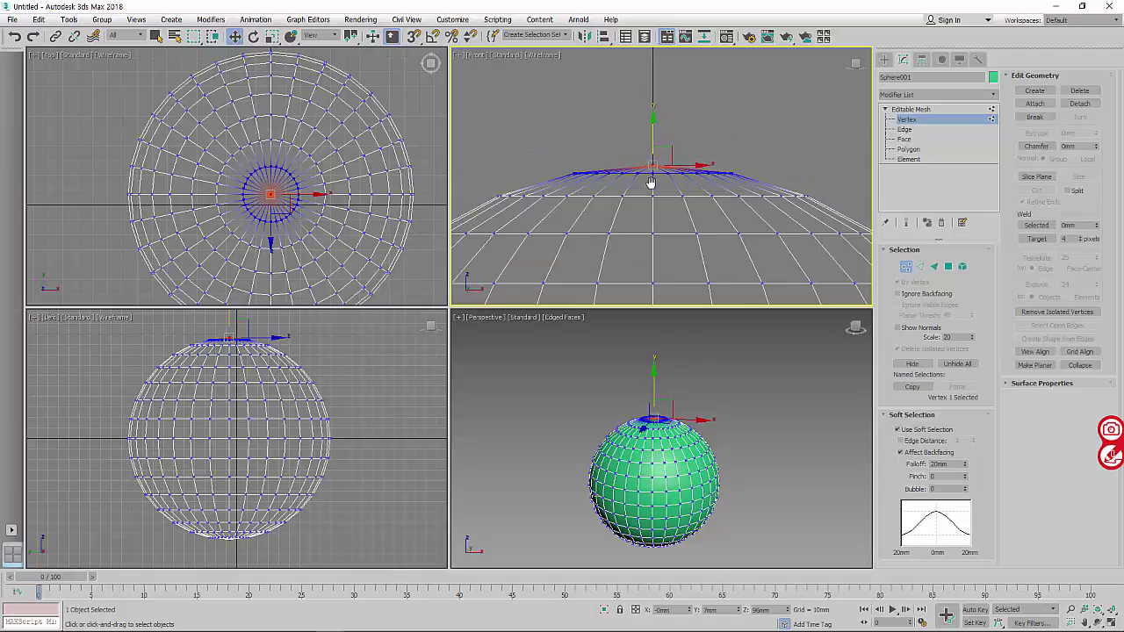
drag(653, 124, 652, 93)
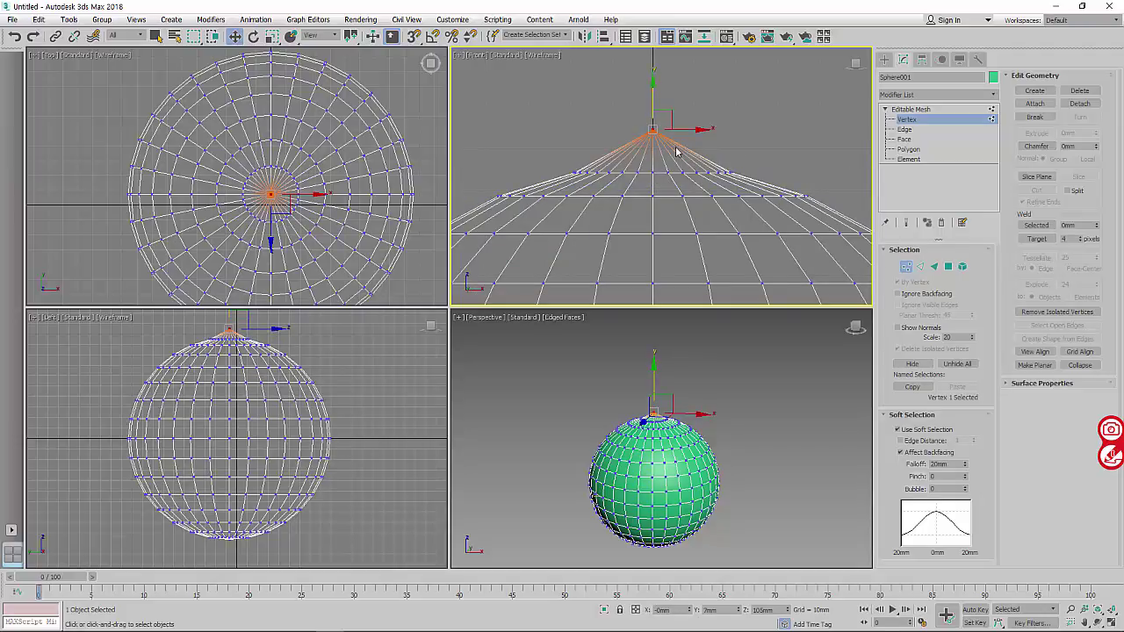
Undo the peak and widen the Soft Selection Falloff to 101mm.
key(ctrl+z)
scroll(697, 210, down, 1)
scroll(702, 176, down, 2)
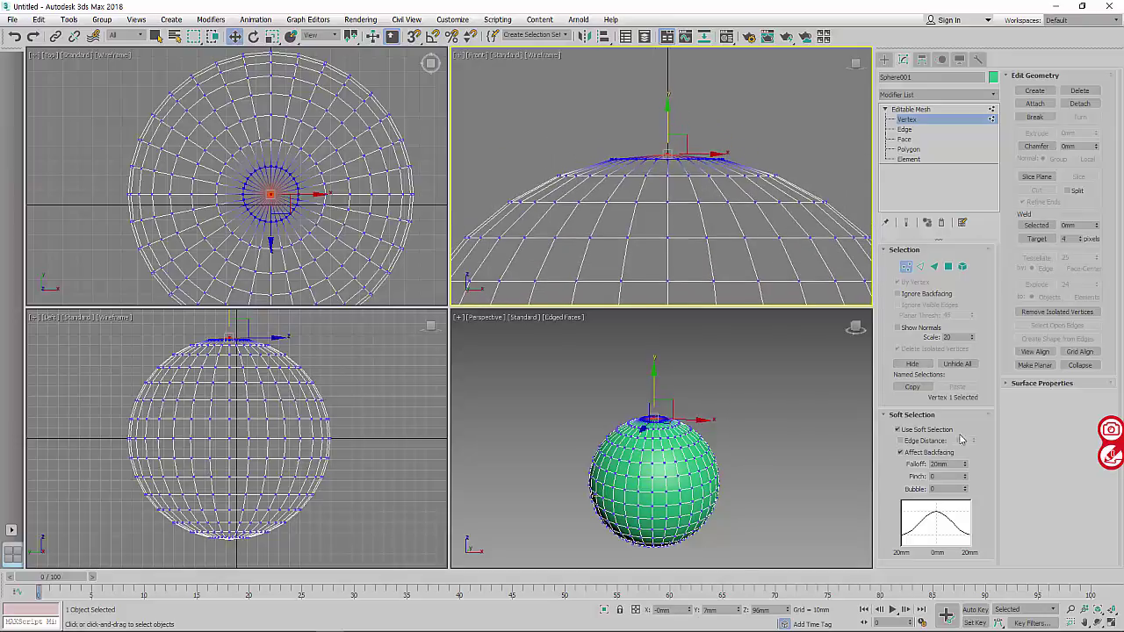
drag(965, 465, 961, 223)
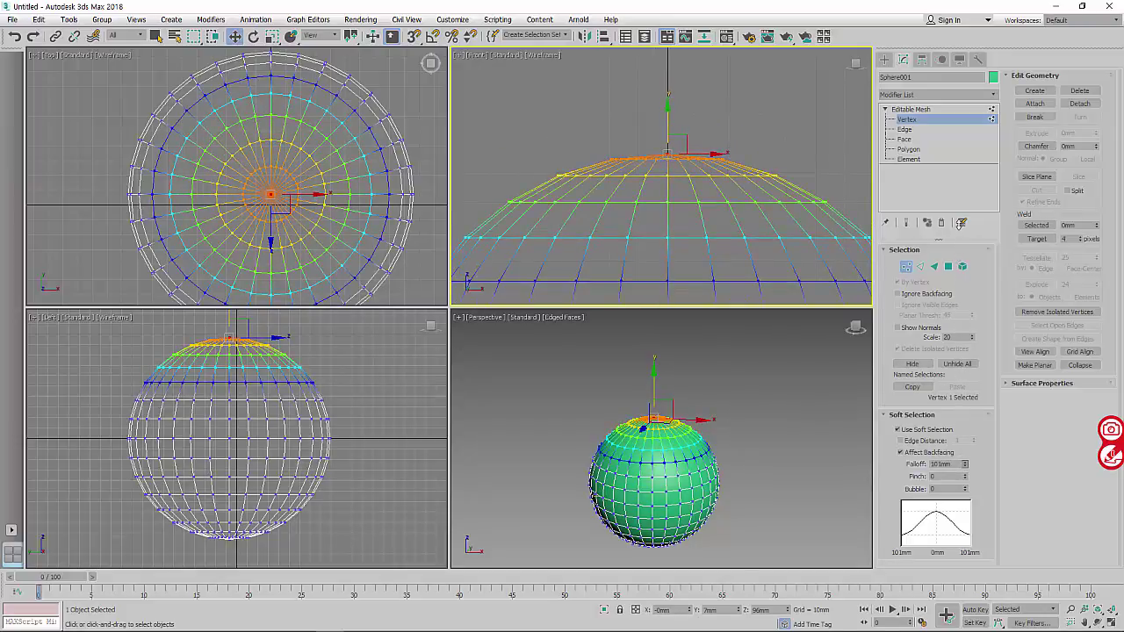
scroll(753, 179, down, 2)
middle_drag(752, 178, 730, 168)
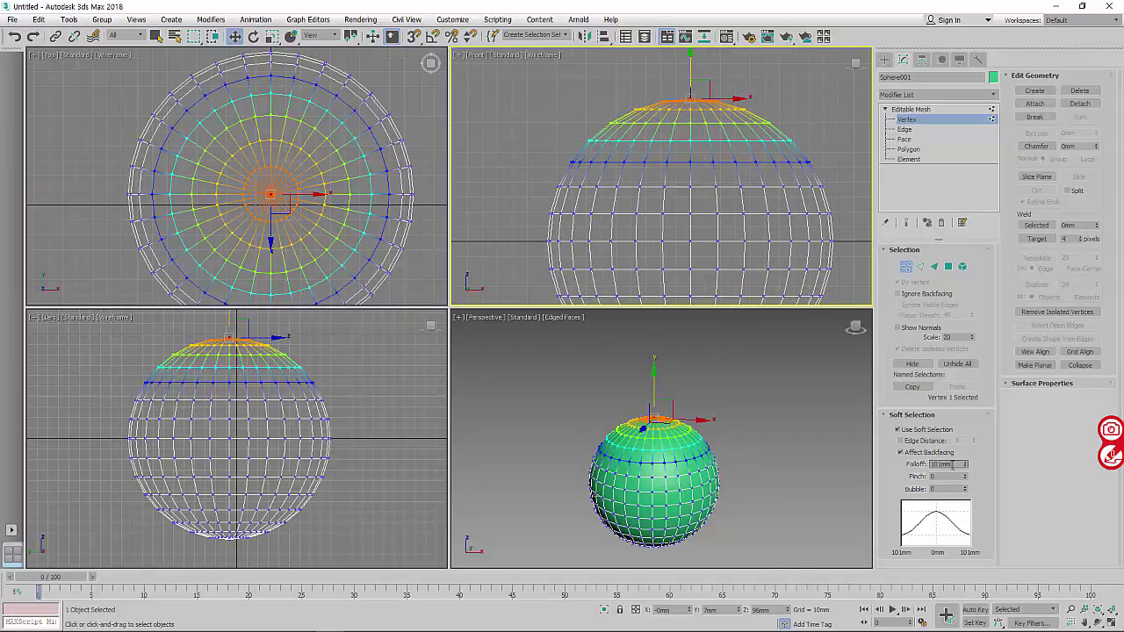
scroll(667, 195, down, 2)
middle_drag(667, 195, 654, 171)
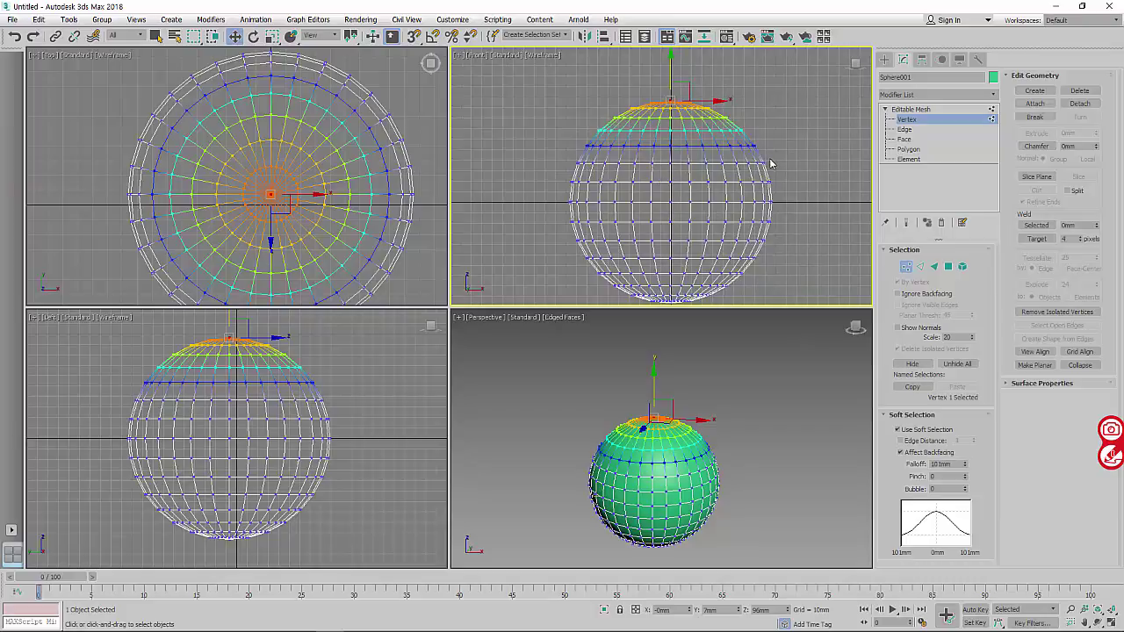
scroll(729, 165, down, 1)
scroll(684, 140, down, 1)
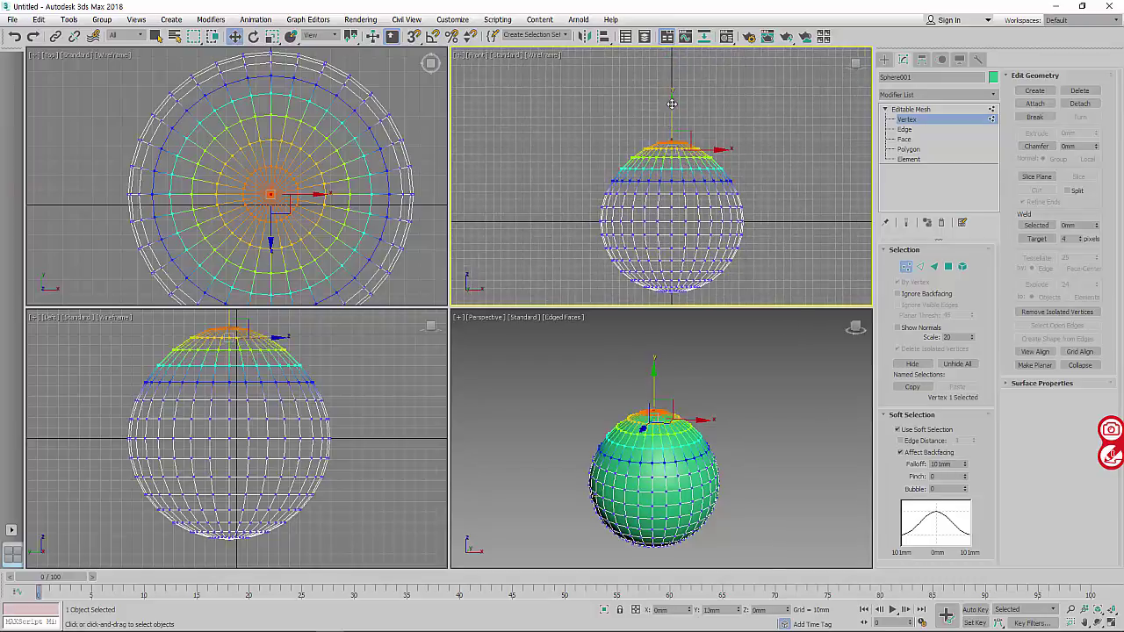
mouse_move(672, 104)
mouse_down()
mouse_move(672, 114)
mouse_move(672, 76)
mouse_up()
drag(673, 105, 676, 68)
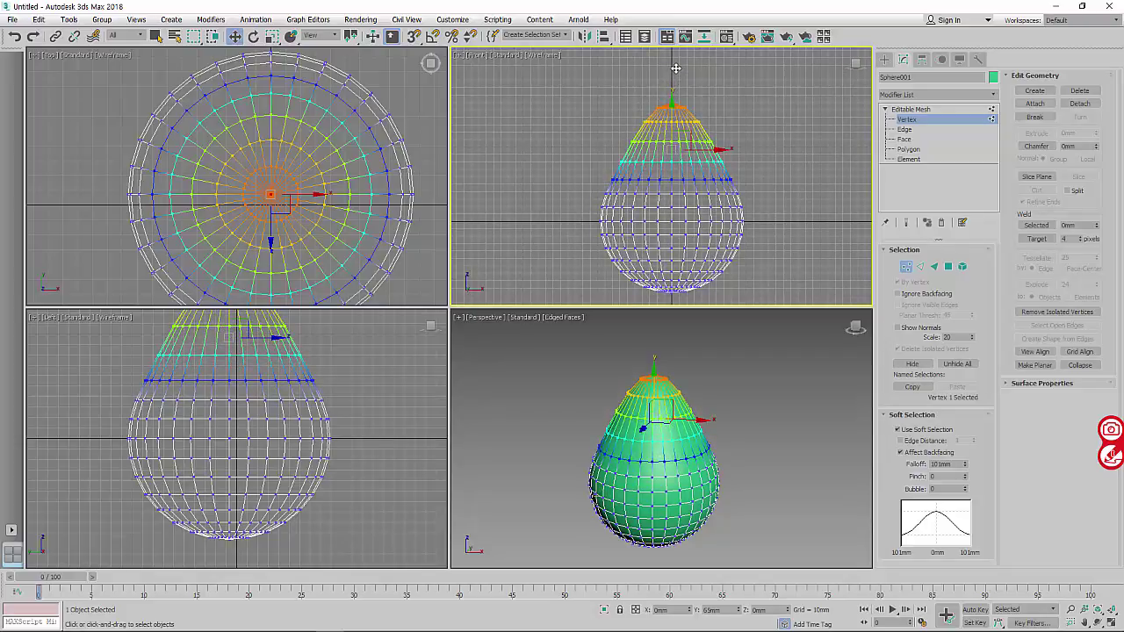
key(ctrl+z)
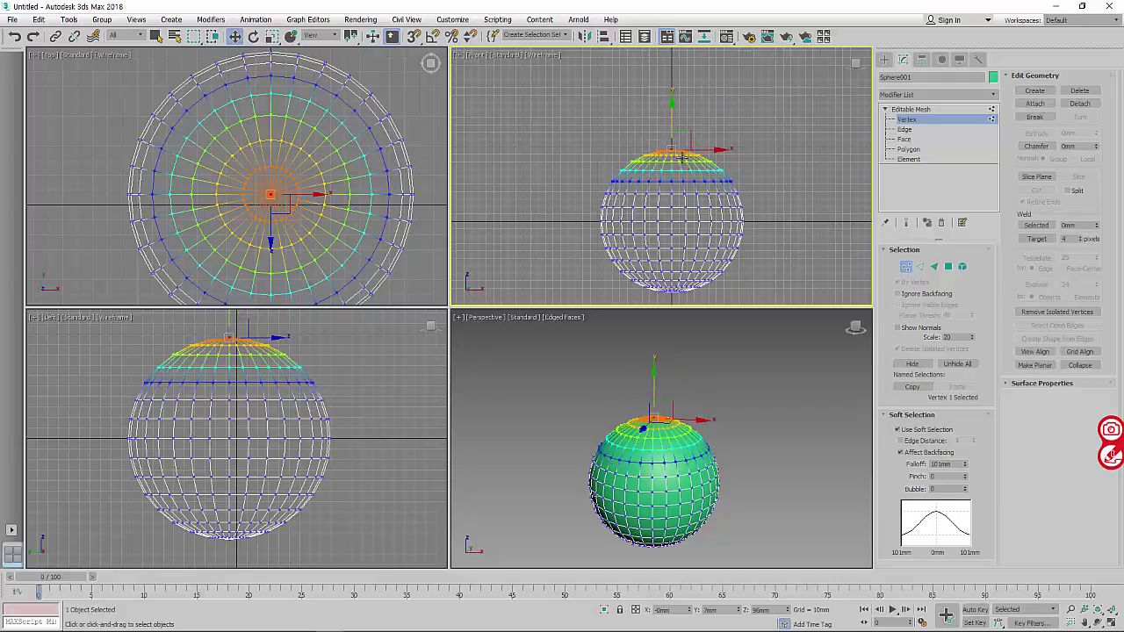
scroll(681, 158, up, 2)
scroll(664, 155, up, 2)
scroll(676, 132, up, 3)
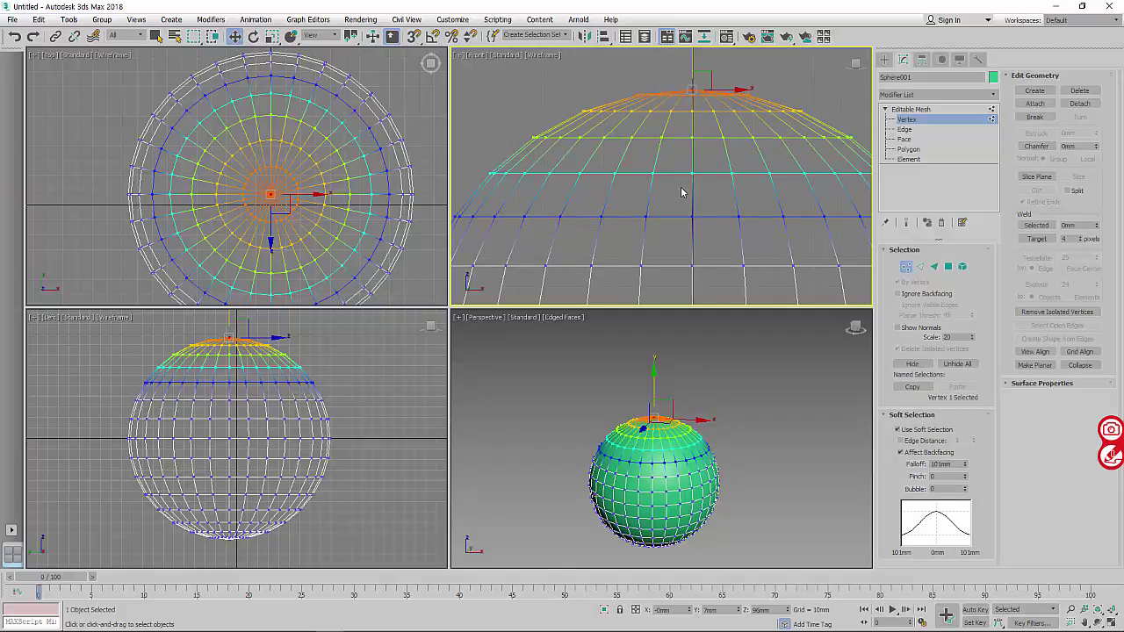
scroll(702, 227, down, 2)
scroll(663, 206, down, 2)
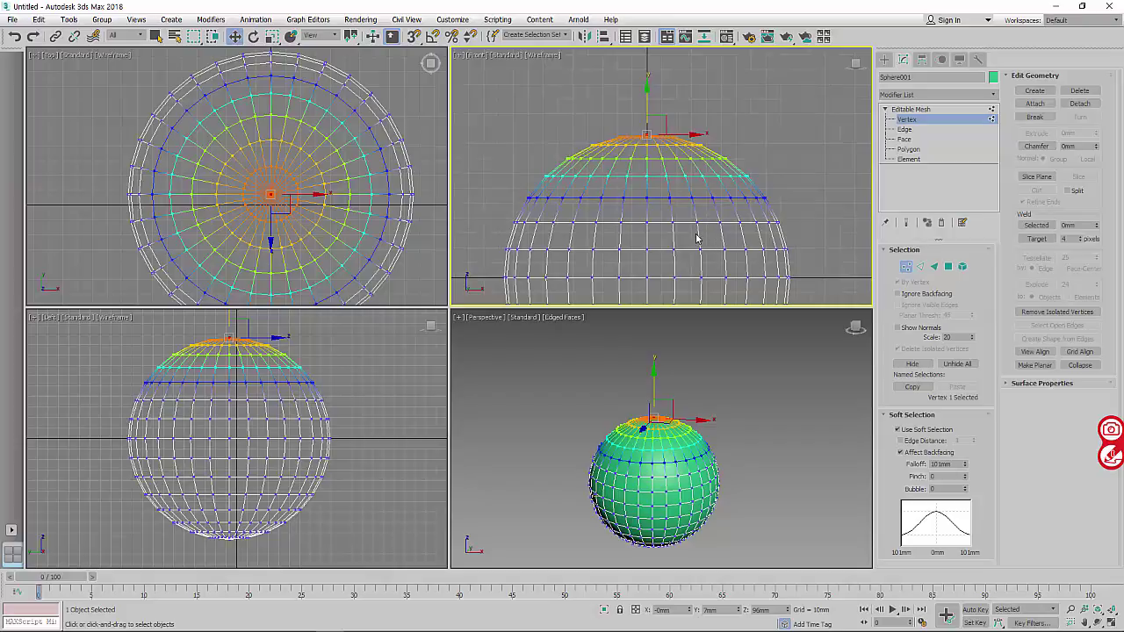
middle_drag(632, 191, 639, 186)
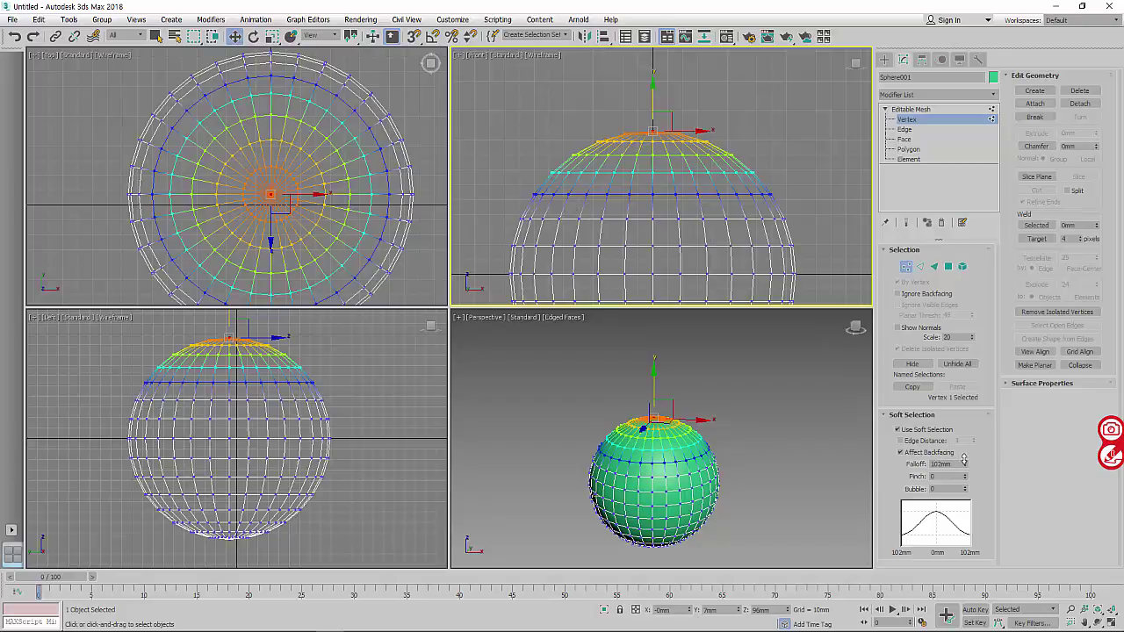
Raise the soft-selection Falloff from 125mm to 149mm.
drag(963, 458, 963, 444)
scroll(708, 220, down, 3)
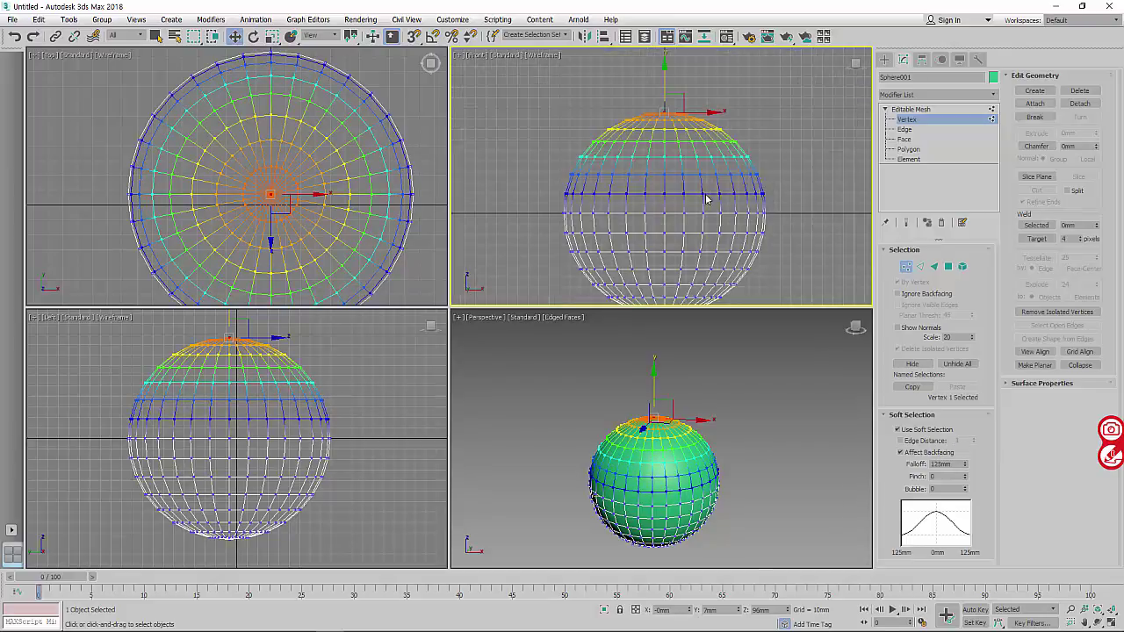
drag(966, 465, 965, 448)
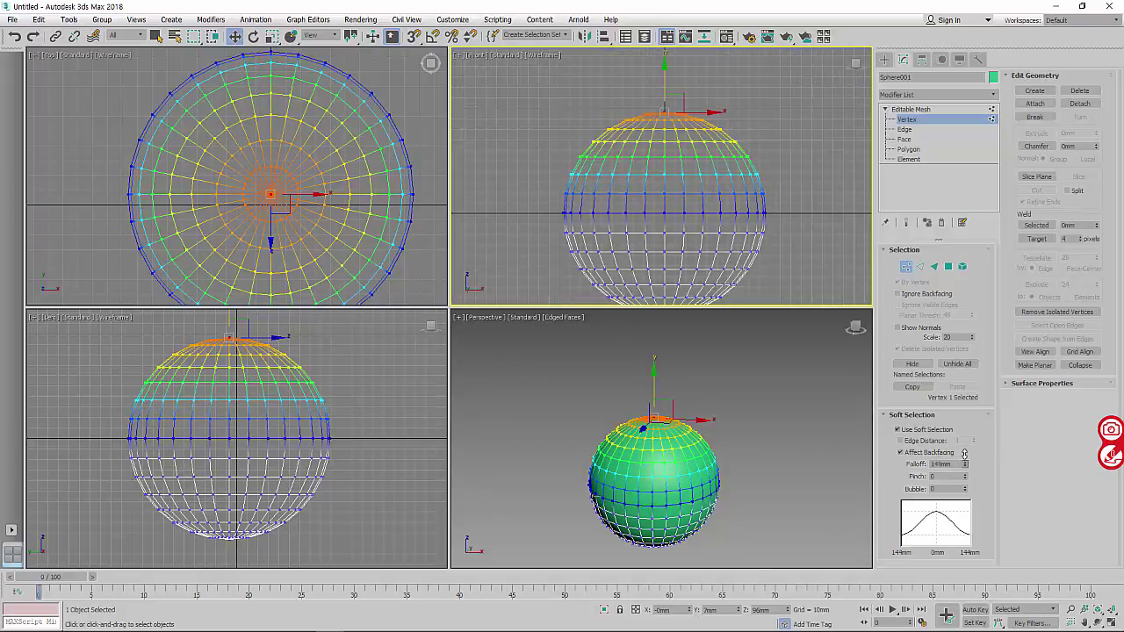
scroll(716, 256, down, 2)
Test-pull the top vertex up into an egg shape, then undo it.
middle_drag(716, 256, 708, 259)
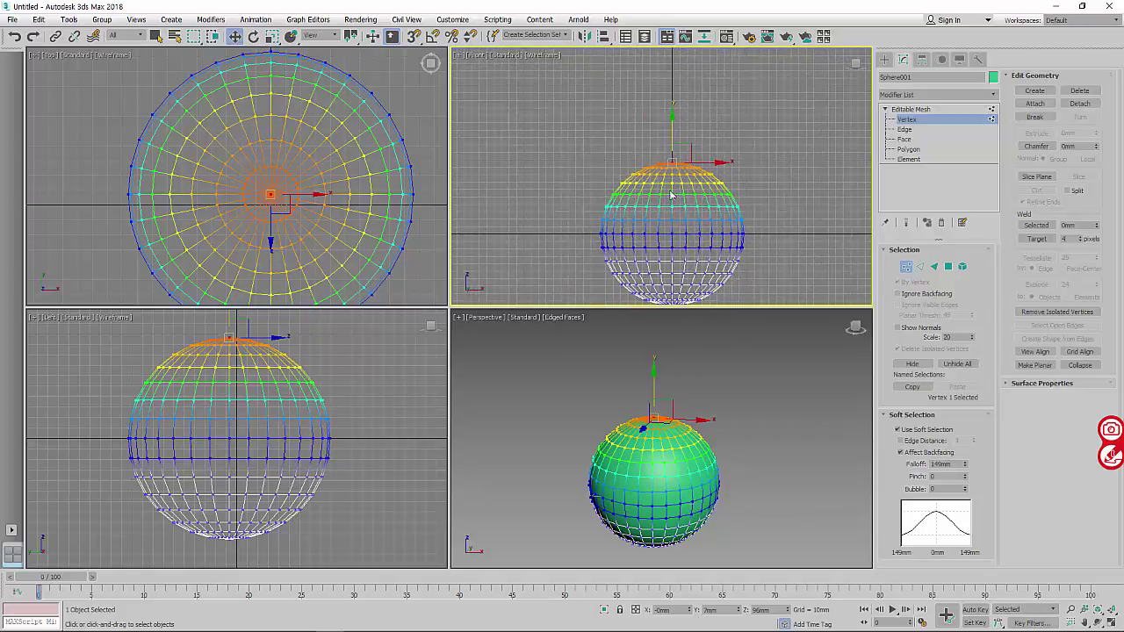
drag(673, 131, 672, 61)
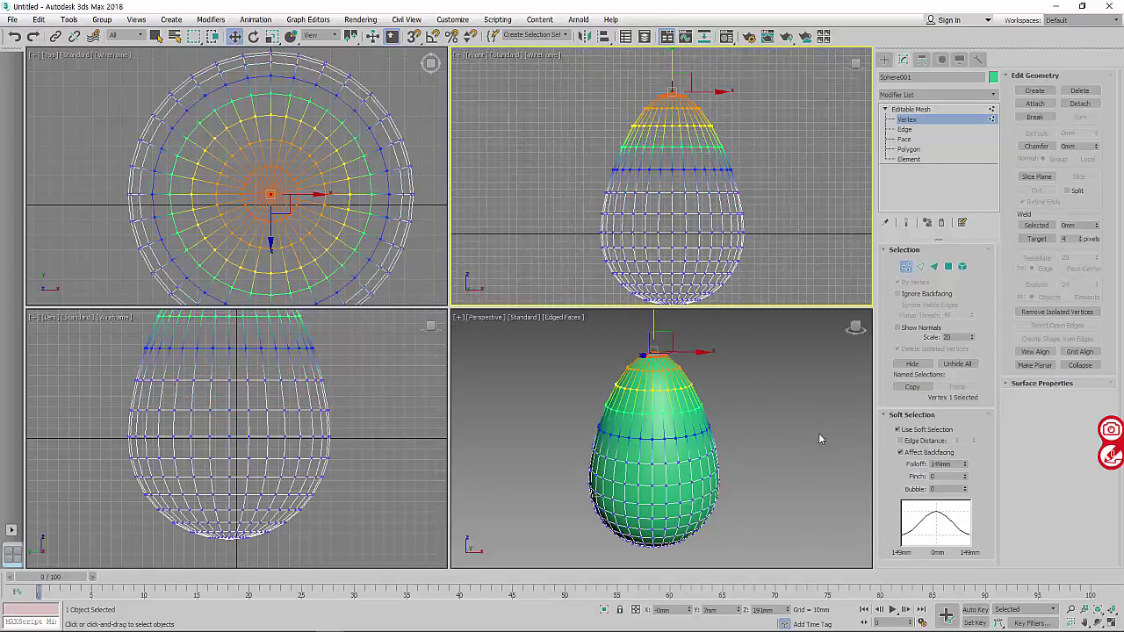
key(ctrl+z)
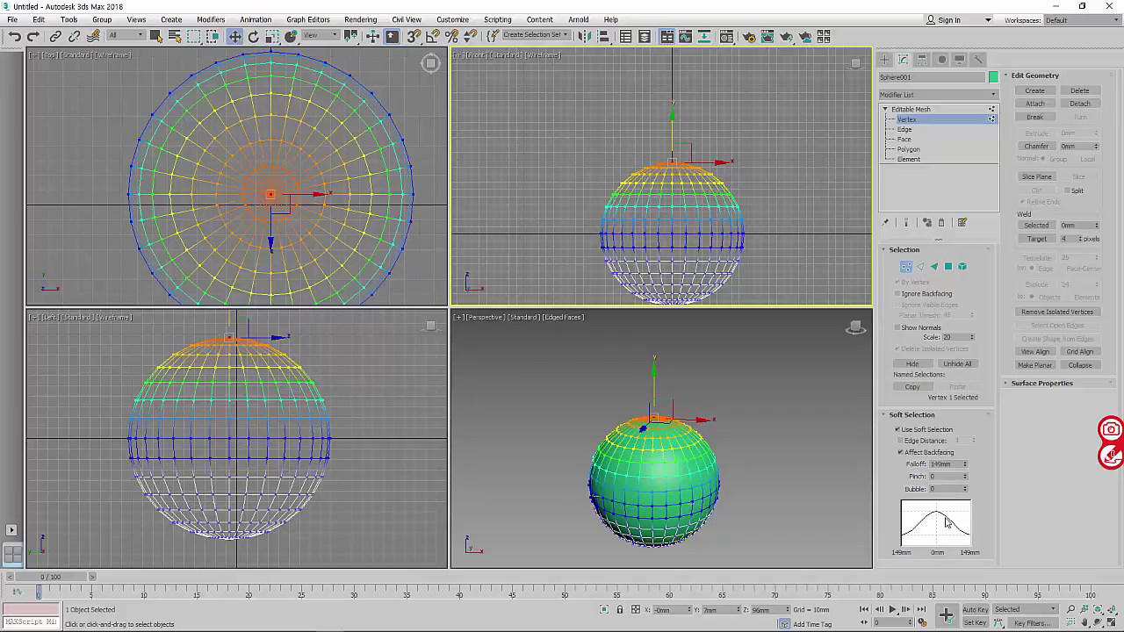
With Pinch at 5, drag the top vertex up twice into a tall, thin spire.
mouse_move(965, 476)
mouse_down()
mouse_move(956, 442)
mouse_move(968, 488)
mouse_move(967, 470)
mouse_up()
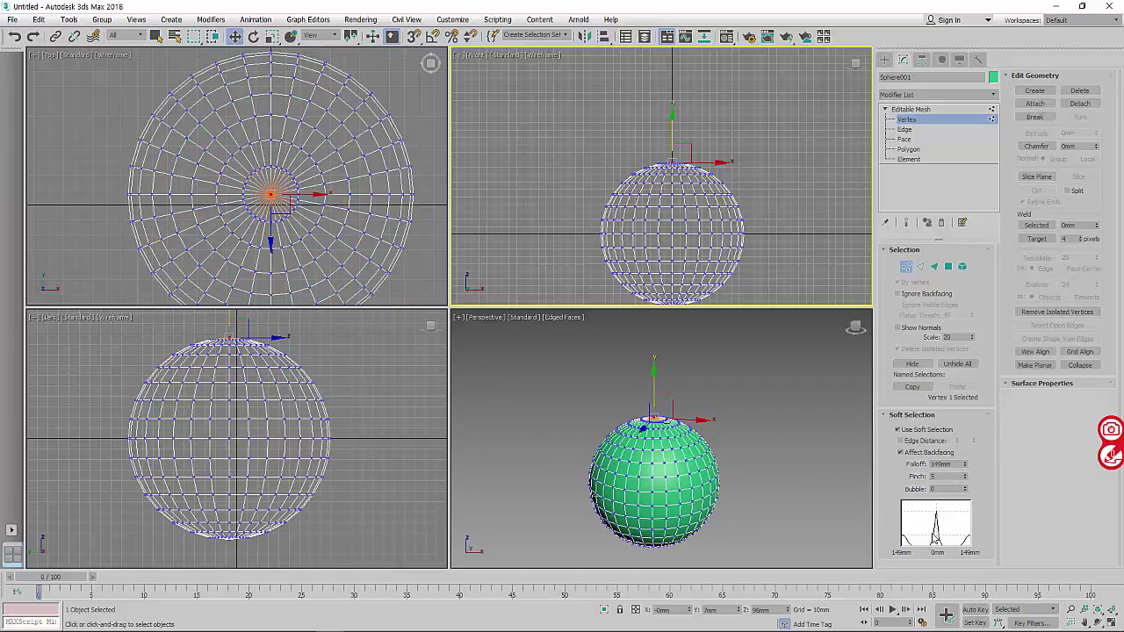
middle_drag(658, 180, 645, 180)
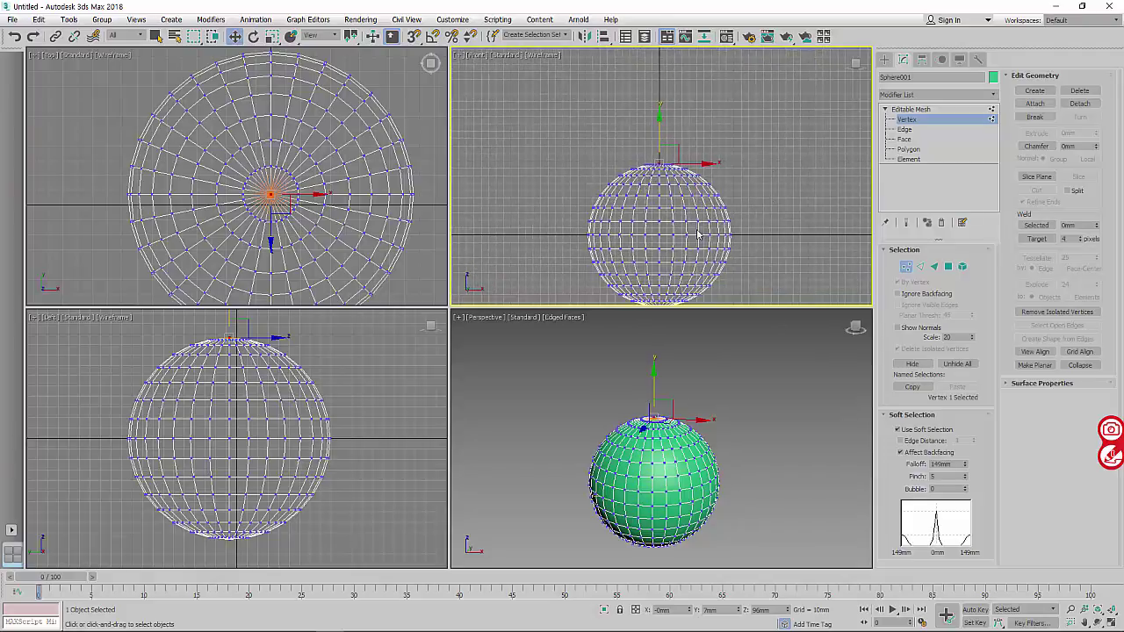
mouse_move(659, 129)
mouse_down()
mouse_move(658, 107)
mouse_move(670, 182)
mouse_move(670, 96)
mouse_up()
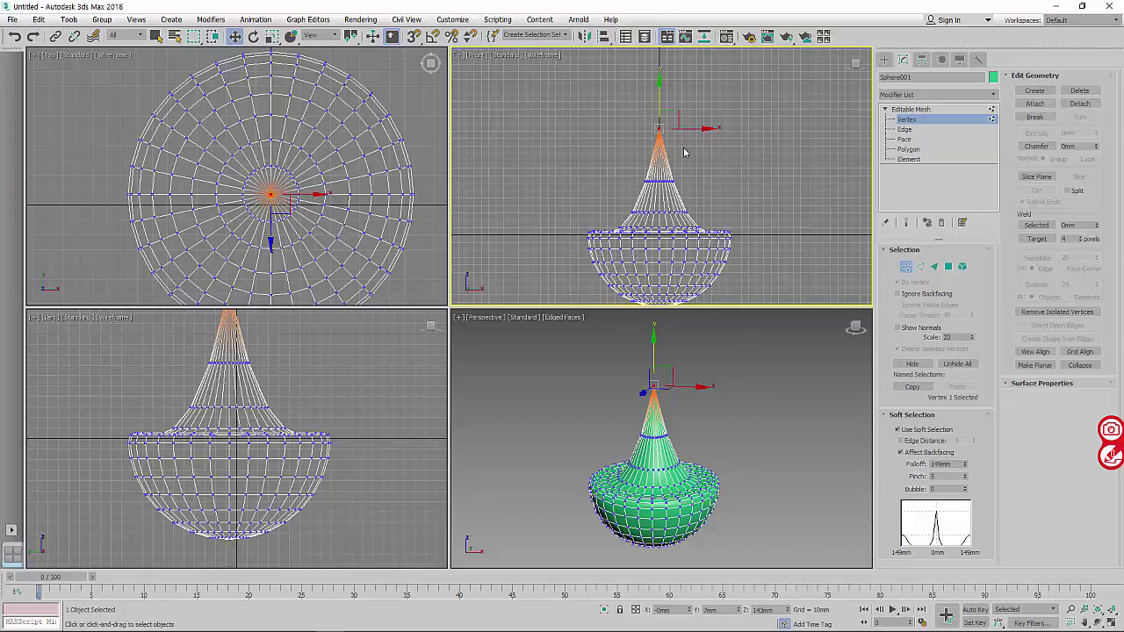
middle_drag(684, 153, 672, 148)
drag(646, 85, 647, 46)
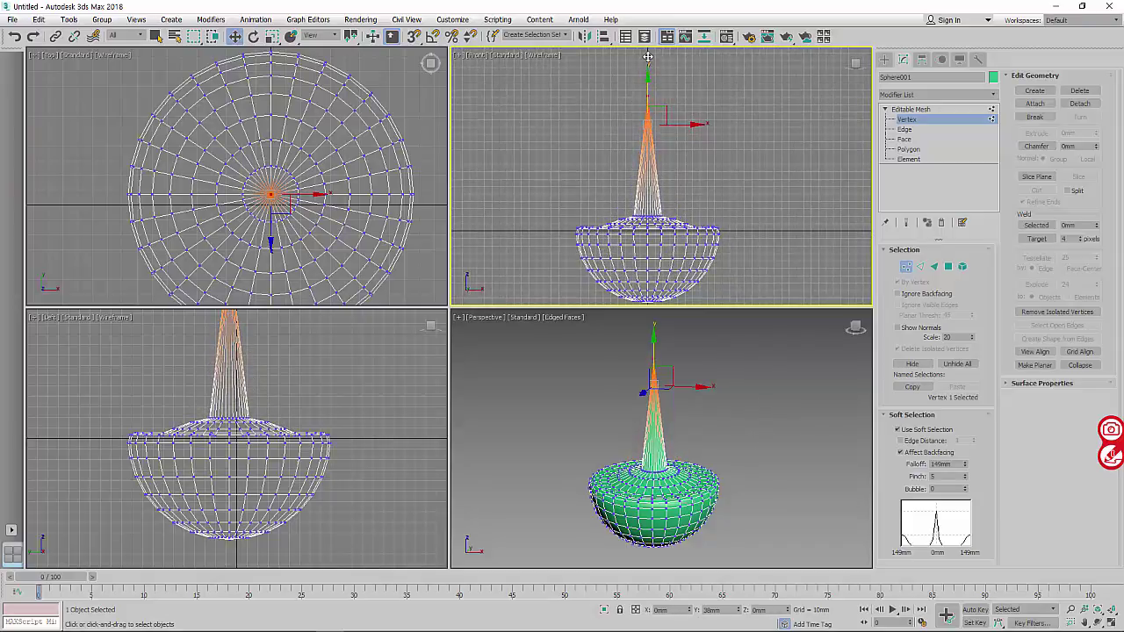
Set the soft-selection Pinch value back to 0.
click(966, 475)
click(966, 474)
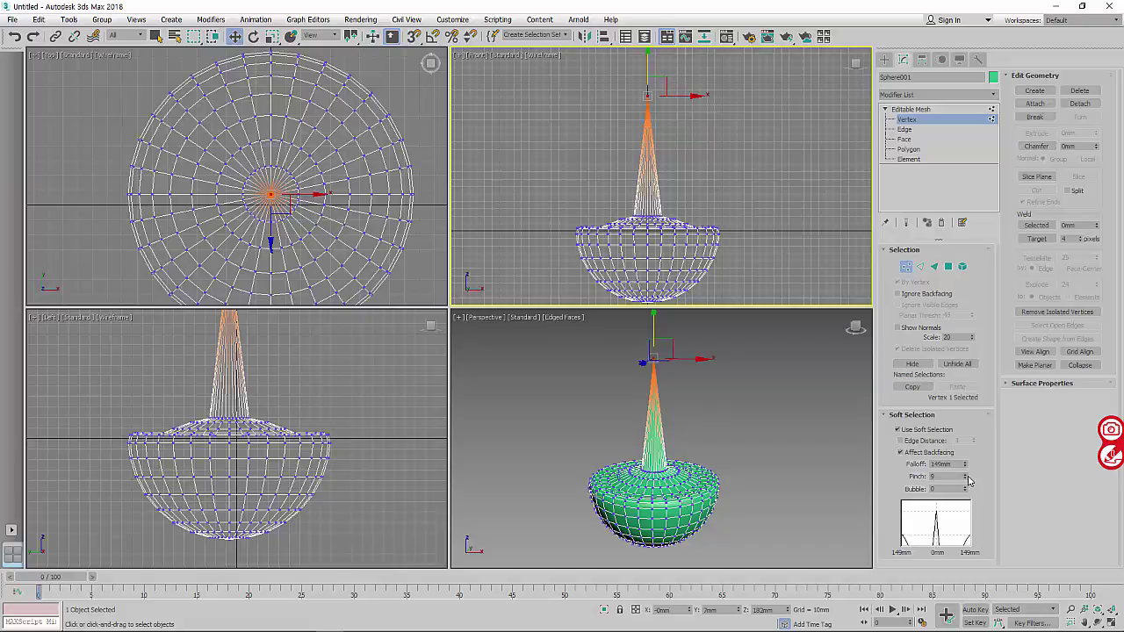
drag(955, 476, 897, 477)
text(0)
key(Return)
Undo the spire to a round sphere, reset Bubble, and raise it to 1.
drag(964, 488, 976, 120)
key(ctrl+z)
key(ctrl+z)
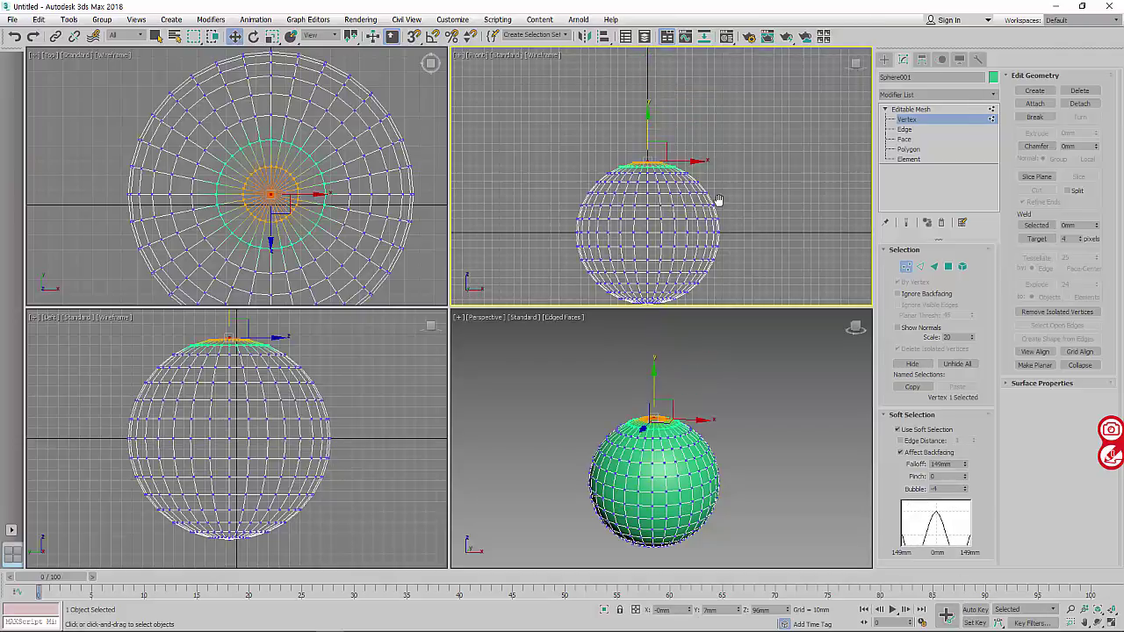
middle_drag(718, 201, 711, 213)
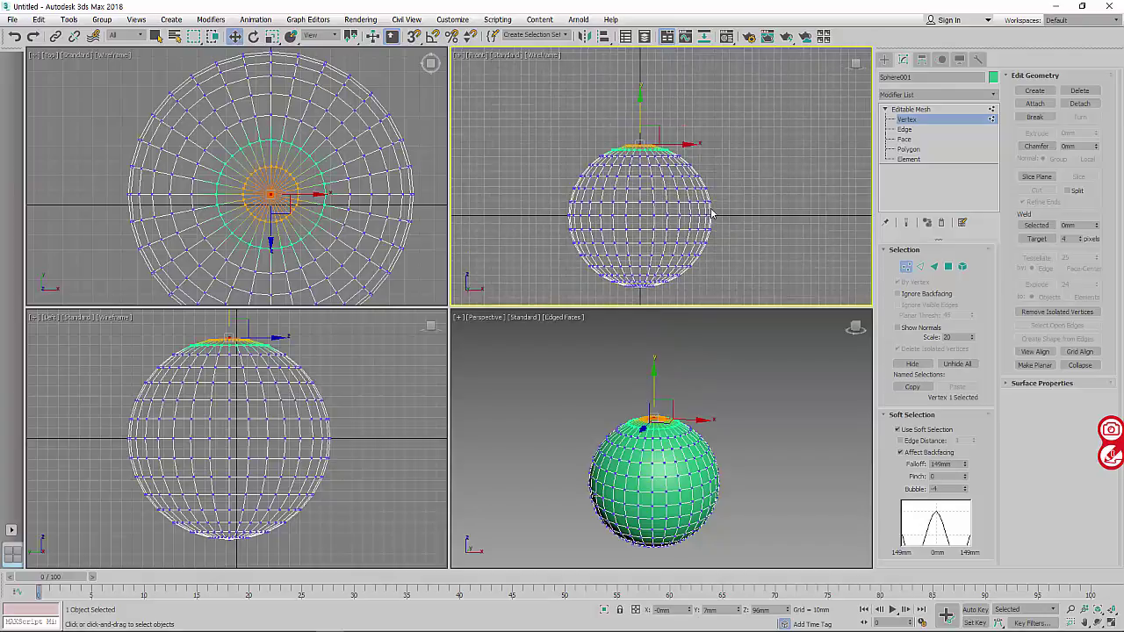
right_click(964, 489)
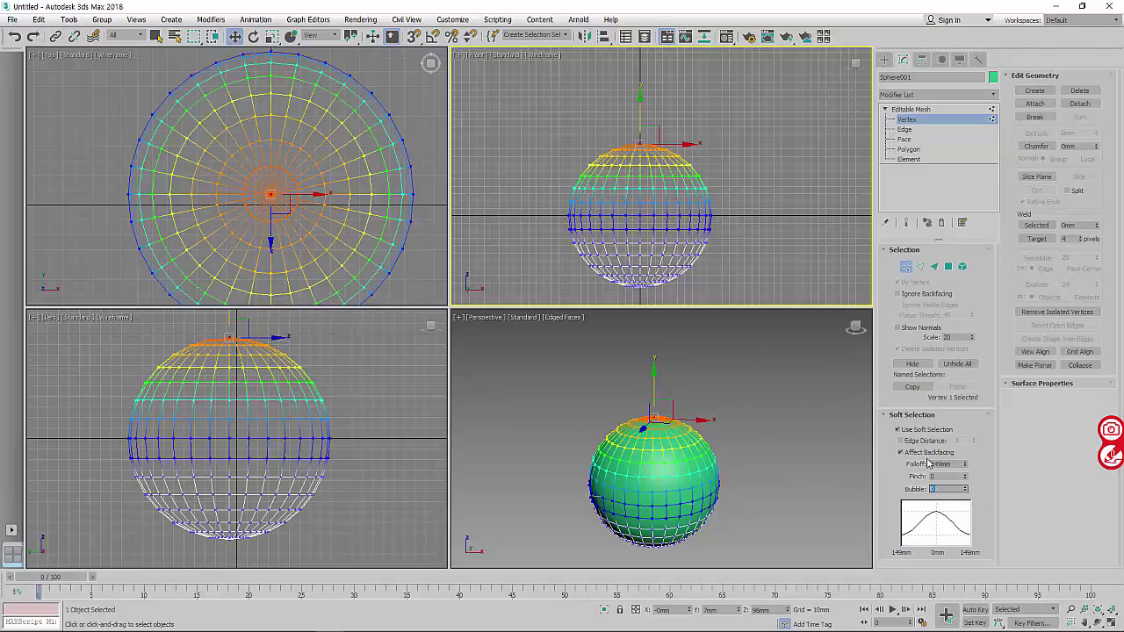
click(965, 487)
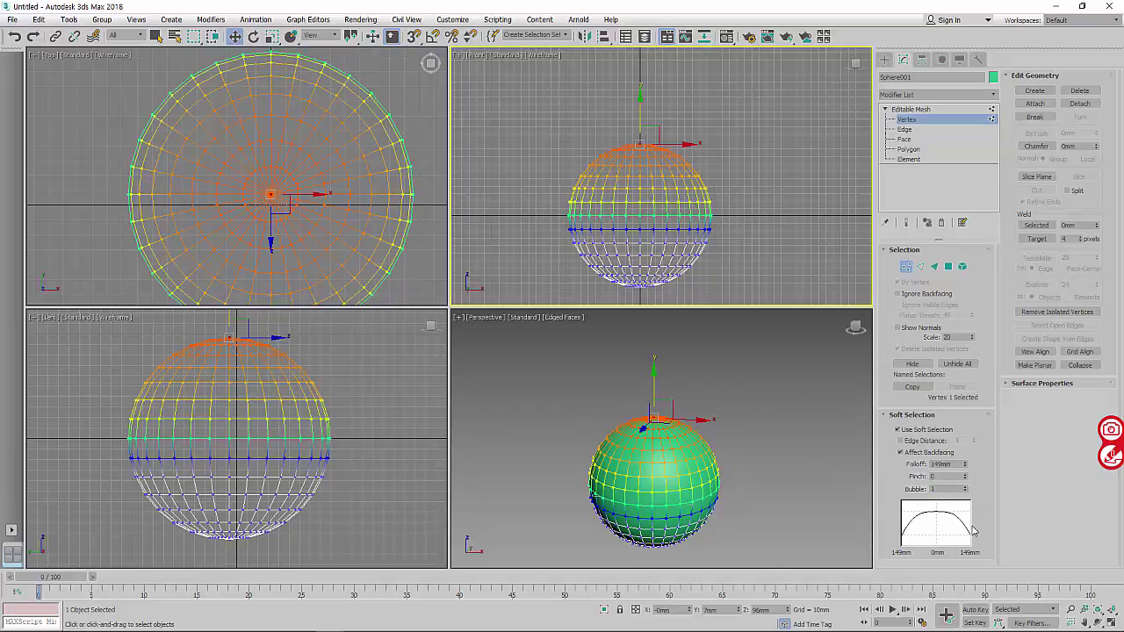
middle_drag(628, 181, 628, 195)
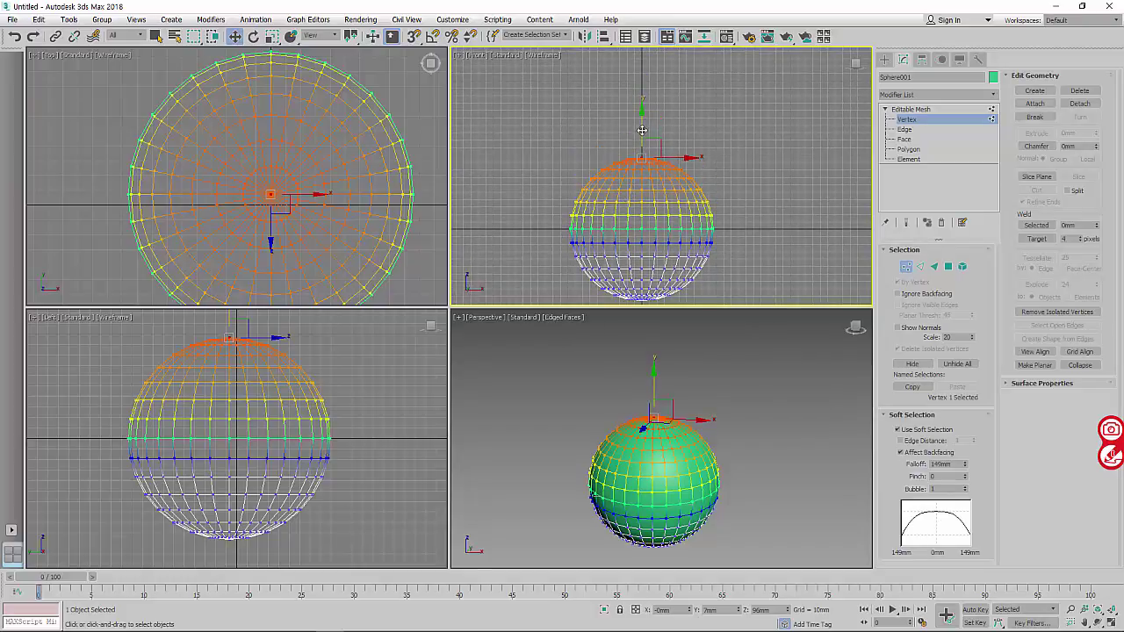
key(Tab)
Commit the Bubble value and drag the top vertex up along Y into a tall capsule.
text(0)
key(Return)
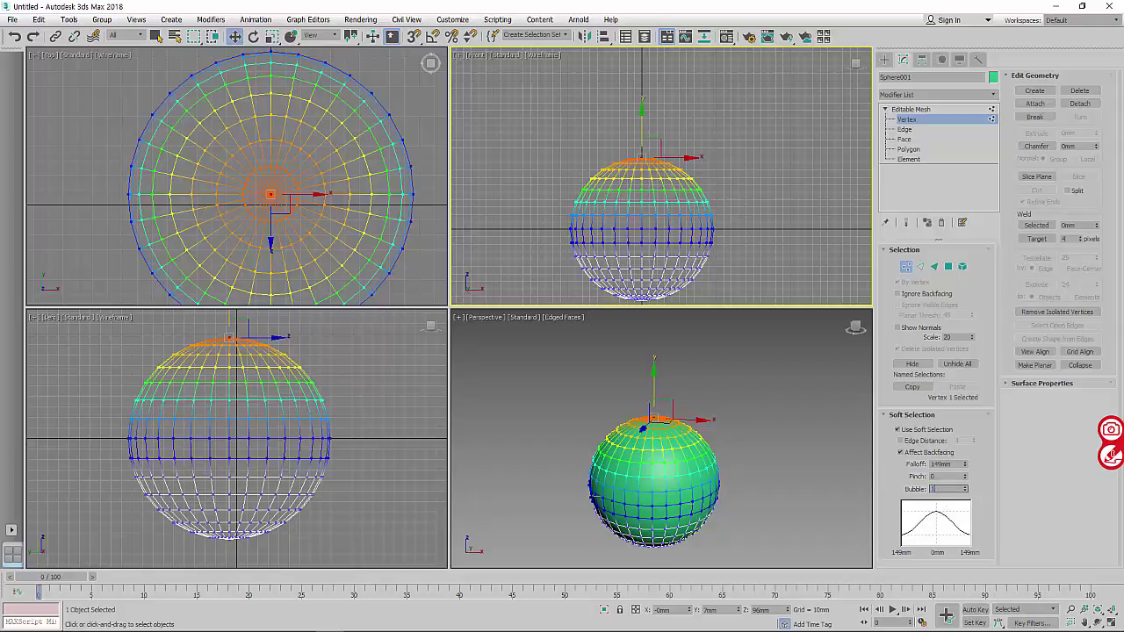
key(Return)
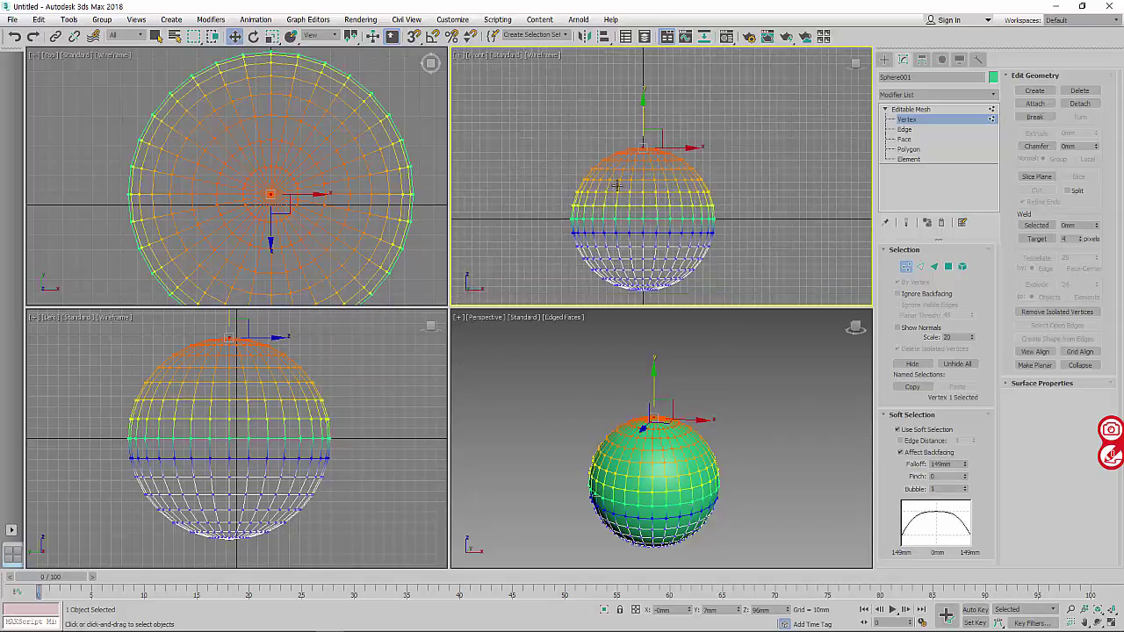
drag(644, 117, 646, 53)
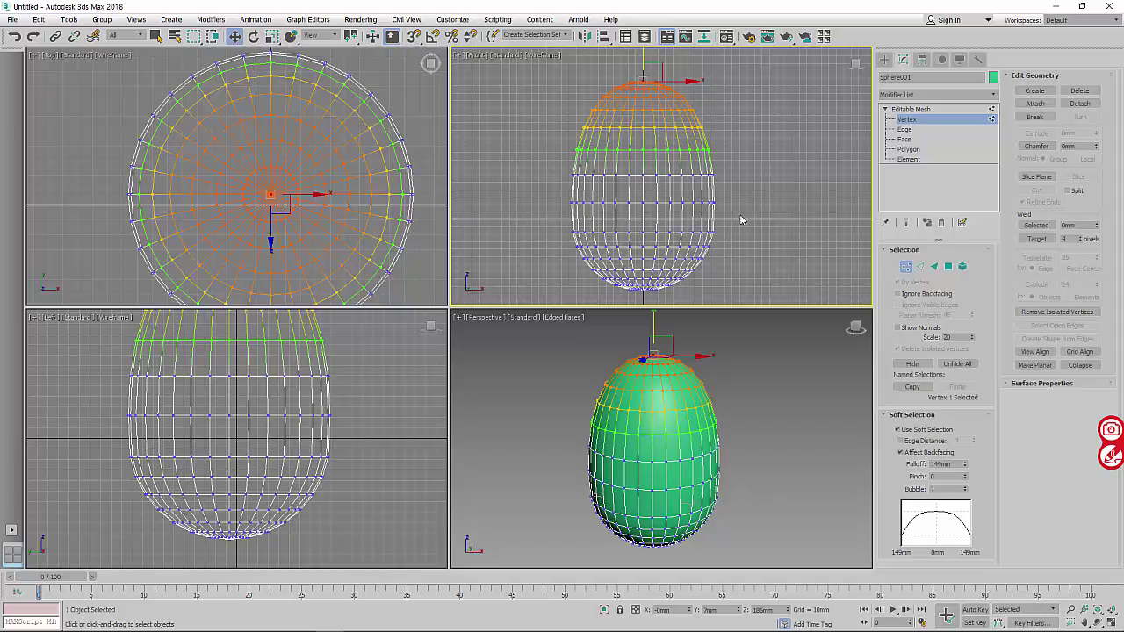
scroll(772, 201, down, 2)
Shift-drag the egg at object level to create a copy, Sphere002, beside it.
click(906, 118)
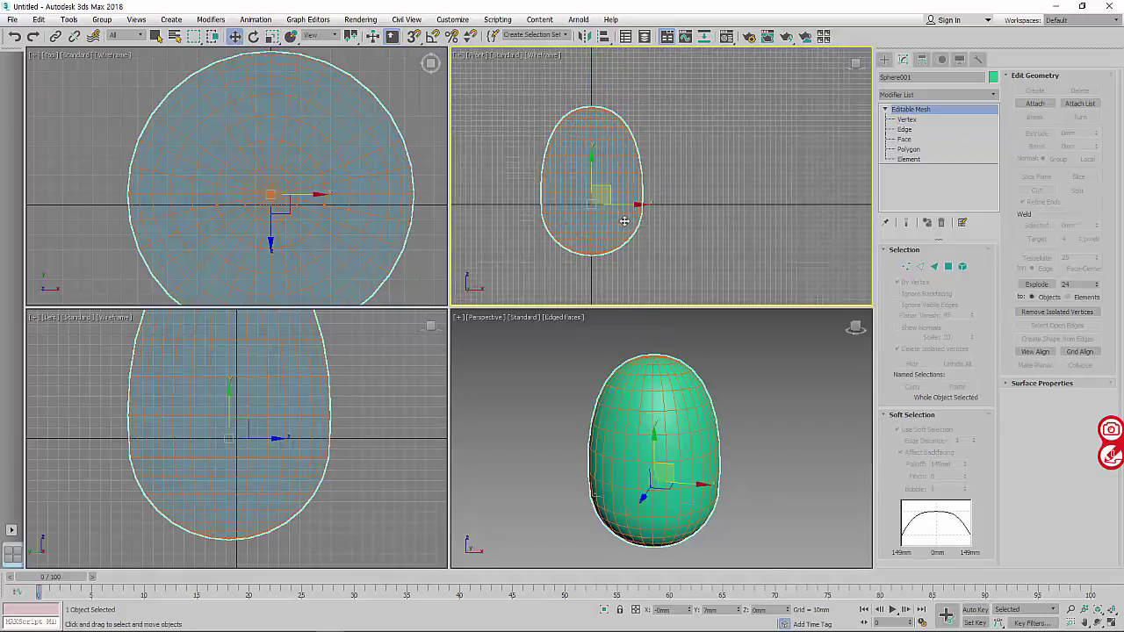
shift+drag(620, 219, 749, 219)
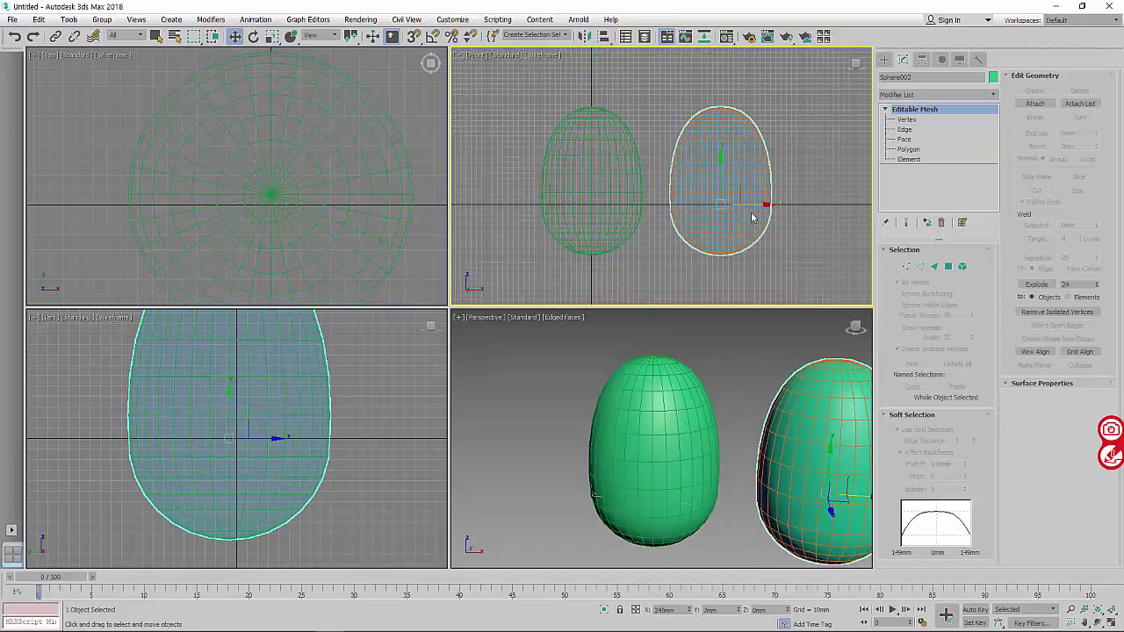
click(565, 371)
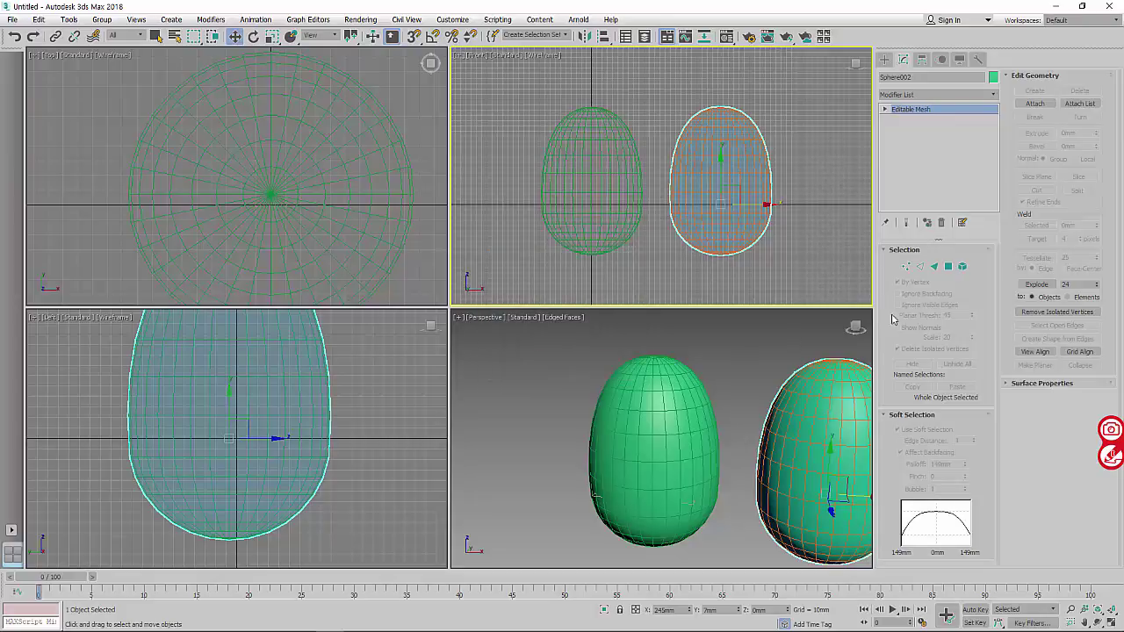
On the copy, set Bubble to 0 and stretch the top vertex up into a teardrop.
click(903, 265)
double_click(944, 488)
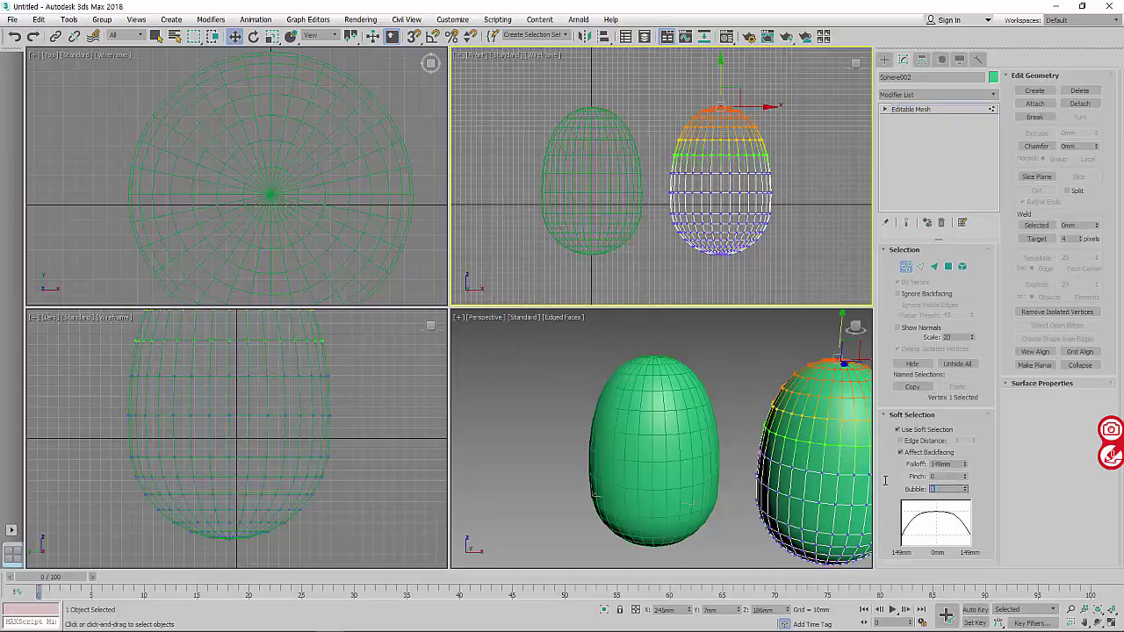
text(0)
key(Return)
drag(722, 81, 723, 28)
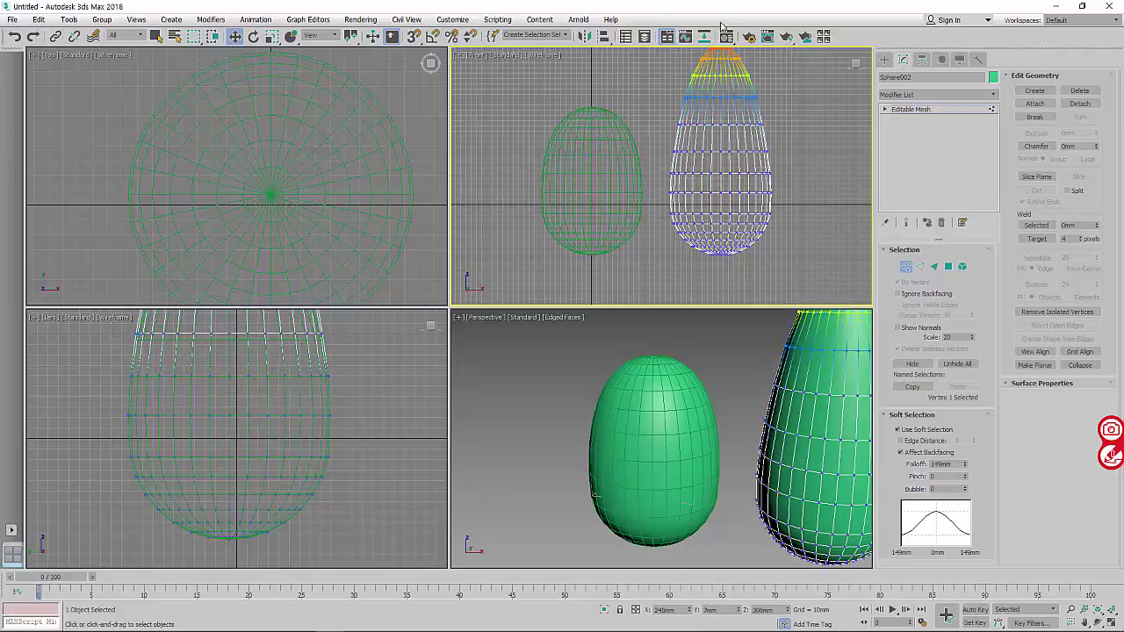
click(910, 108)
click(630, 211)
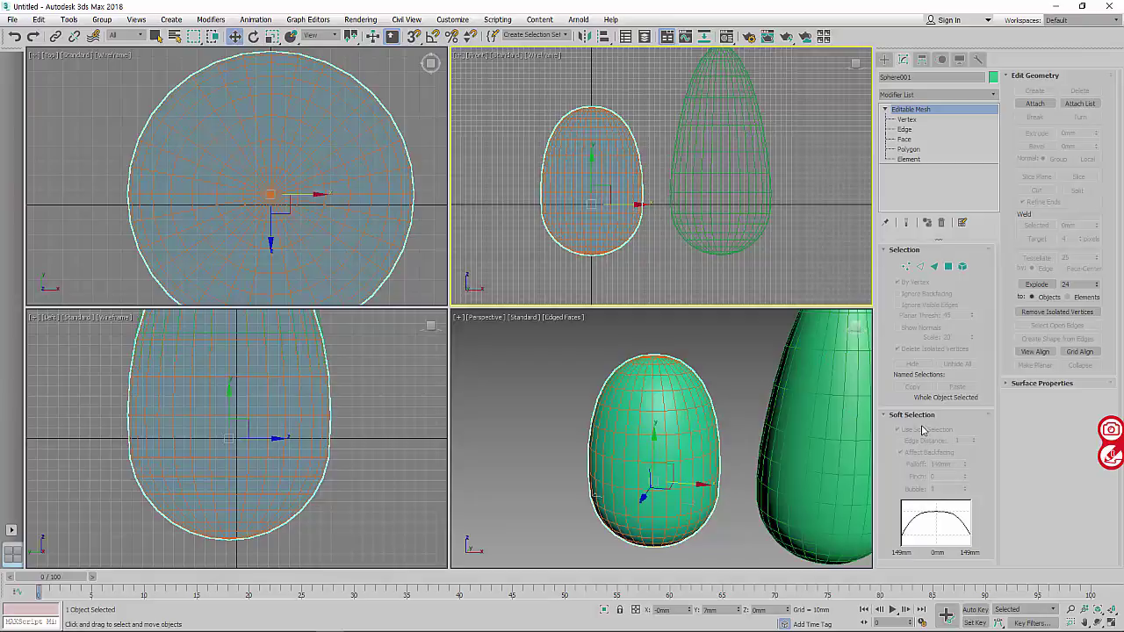
On Sphere001, enable Use Soft Selection, raise Bubble to 10, and lift the top into a flat crown.
click(906, 119)
click(897, 429)
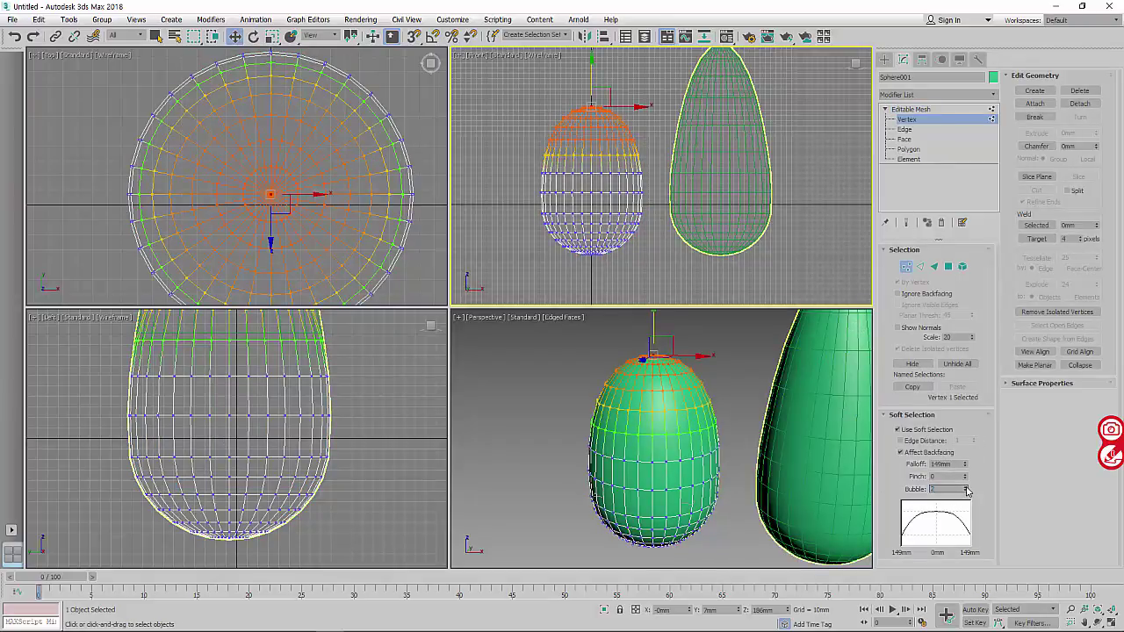
drag(966, 488, 966, 490)
click(965, 488)
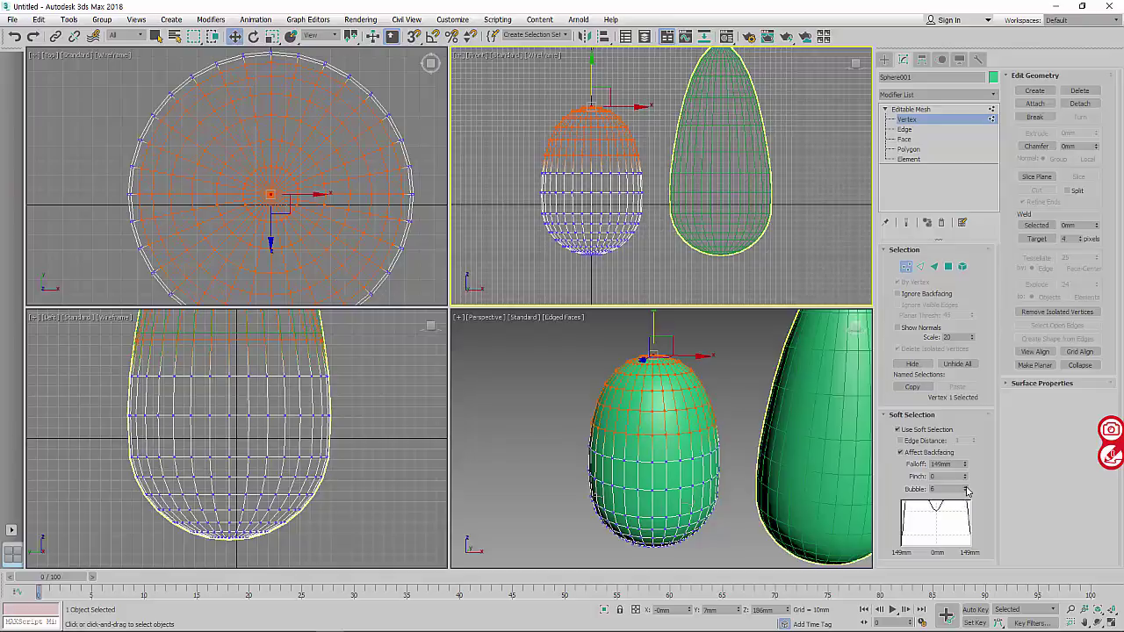
middle_drag(728, 137, 740, 164)
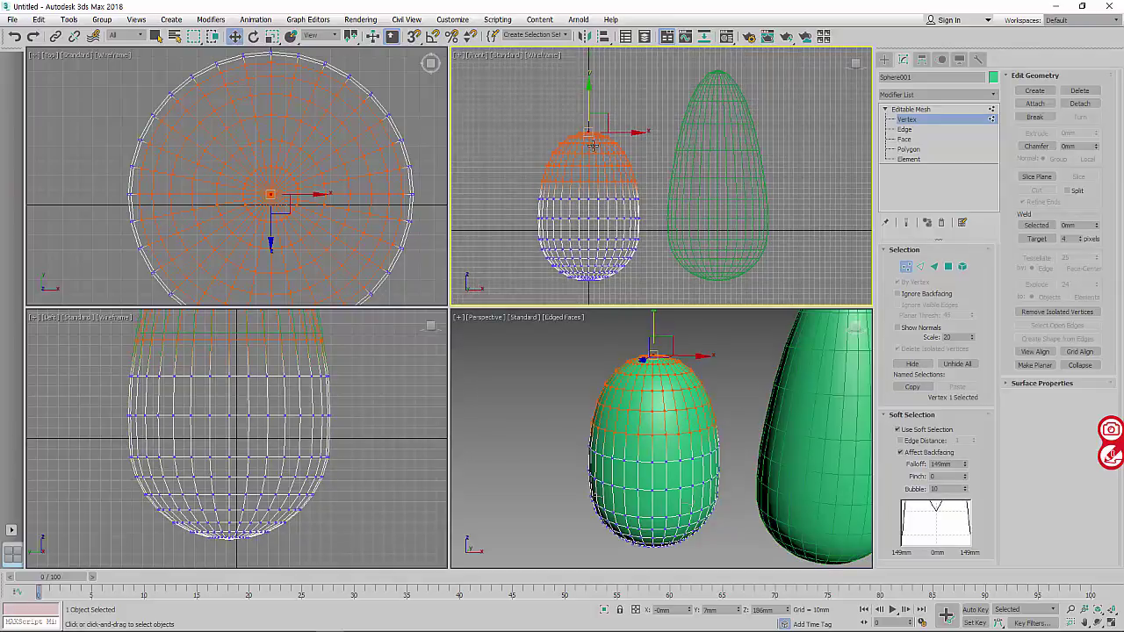
scroll(575, 176, down, 2)
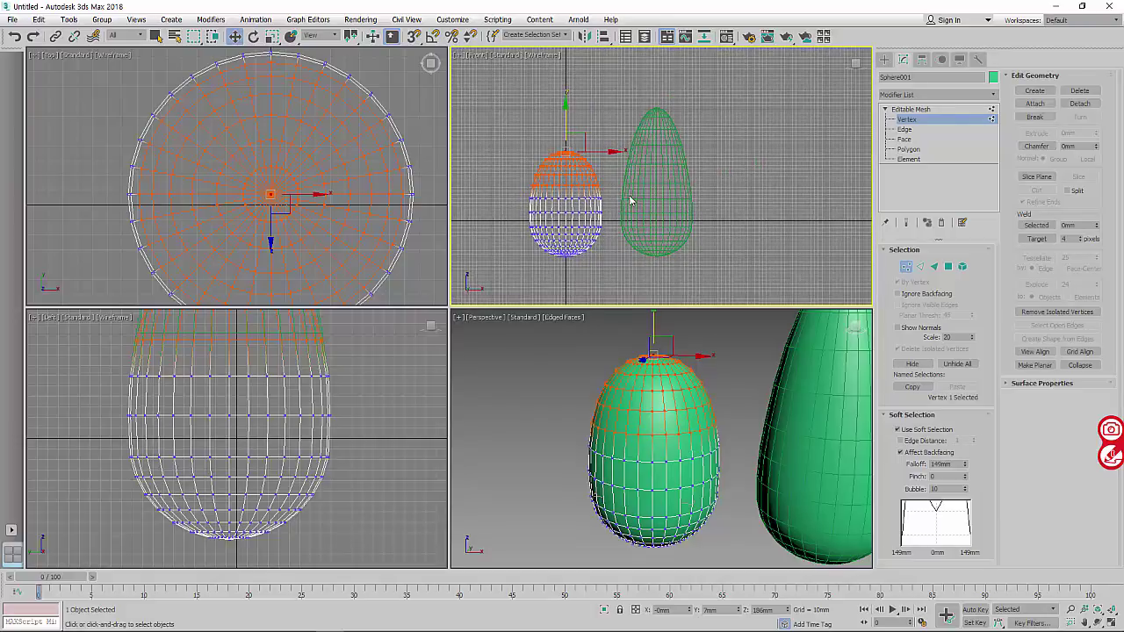
middle_drag(579, 175, 593, 183)
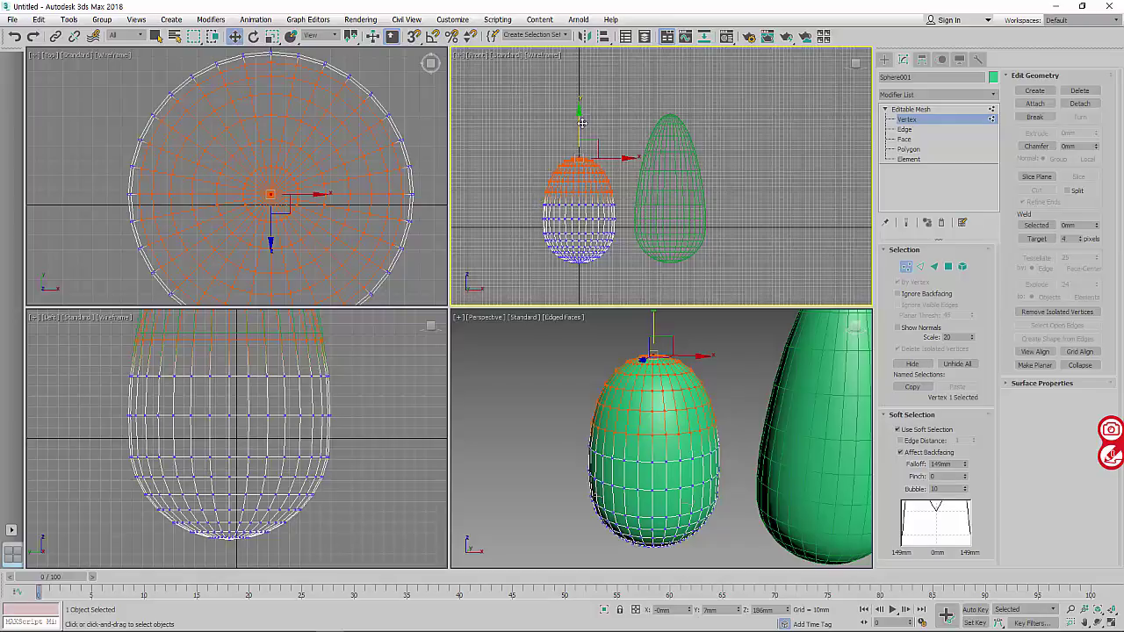
drag(580, 127, 575, 116)
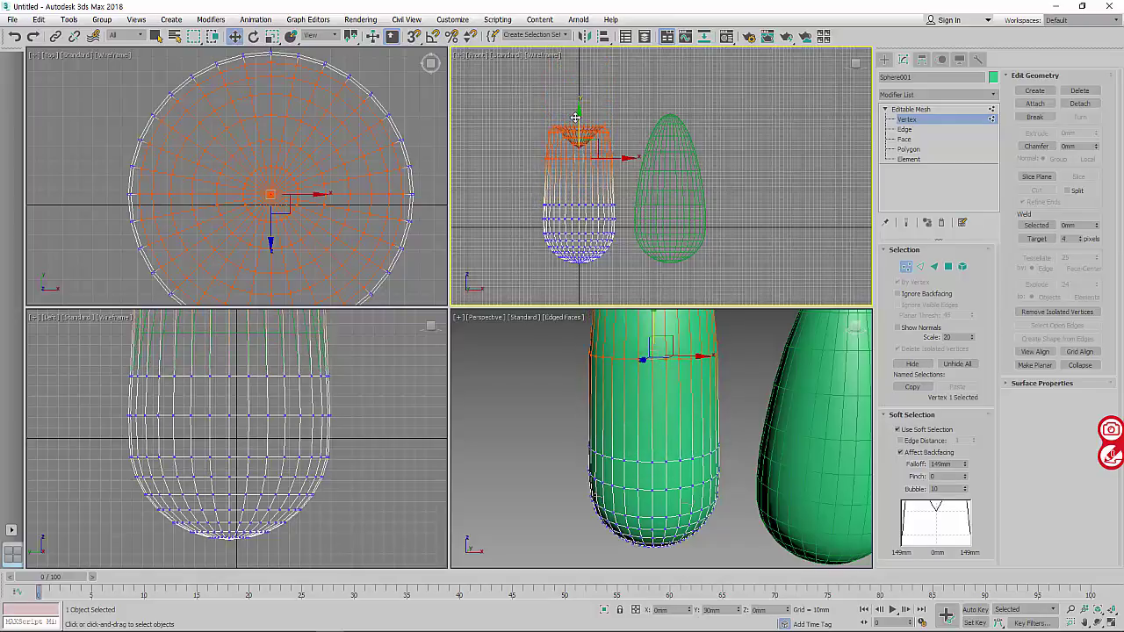
scroll(659, 383, down, 4)
mouse_move(658, 383)
alt+middle_down()
mouse_move(665, 472)
mouse_move(652, 348)
alt+middle_up()
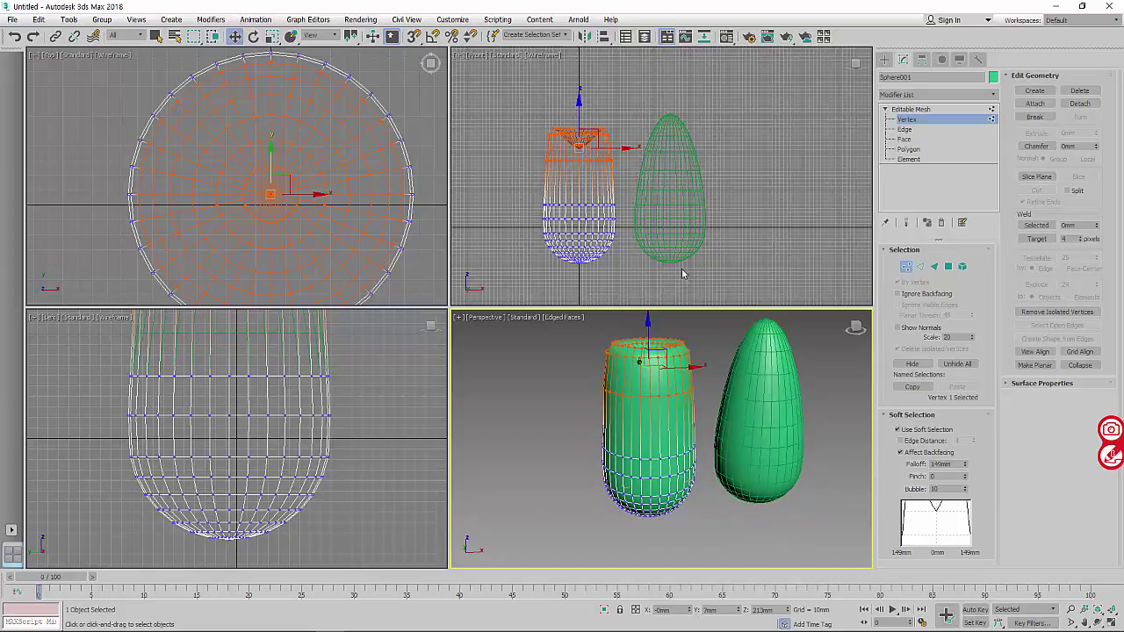
click(931, 431)
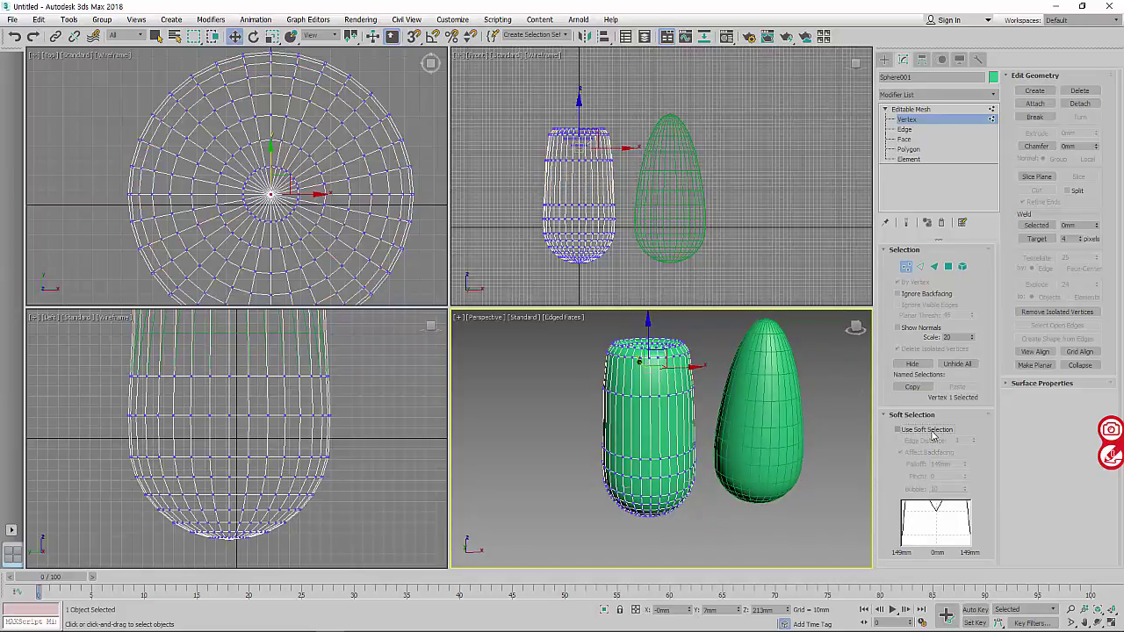
click(933, 435)
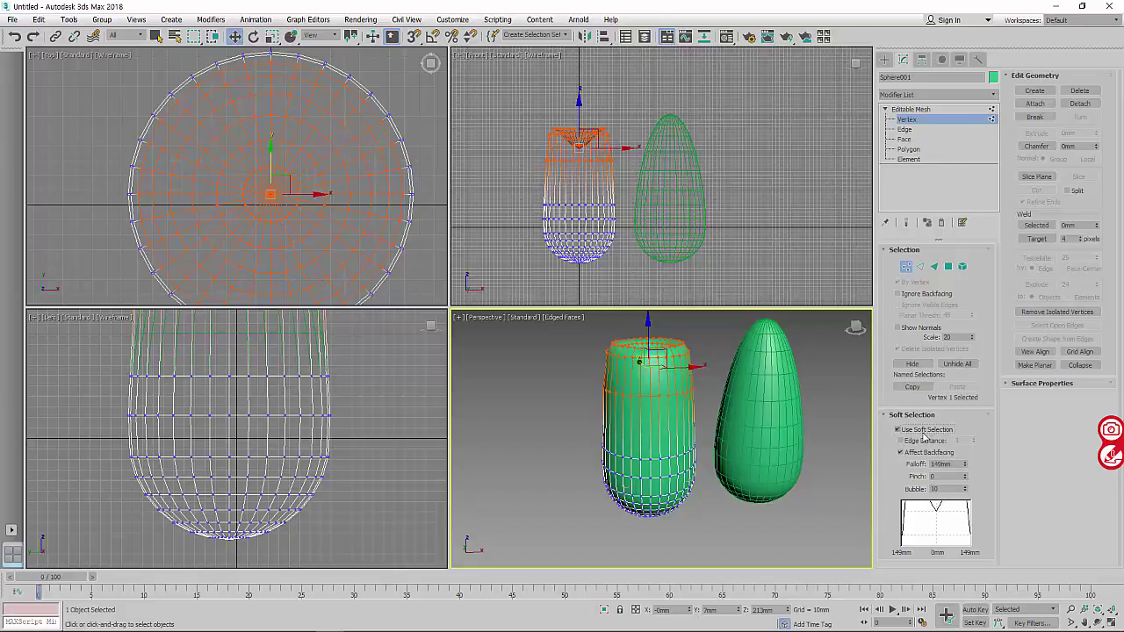
click(933, 434)
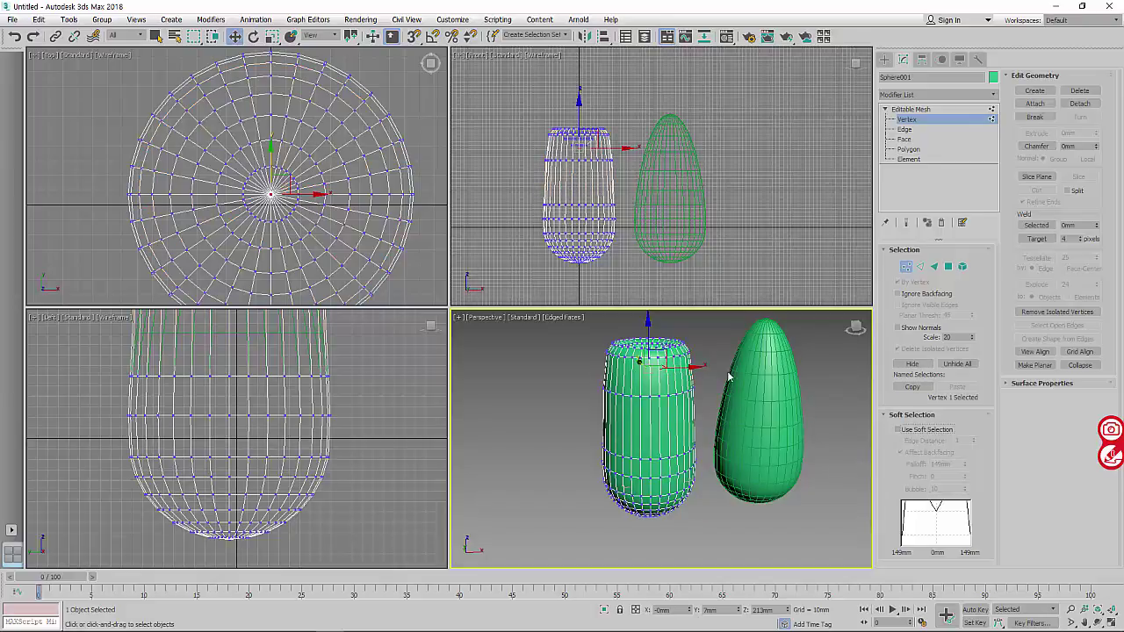
scroll(728, 378, down, 2)
scroll(728, 377, down, 3)
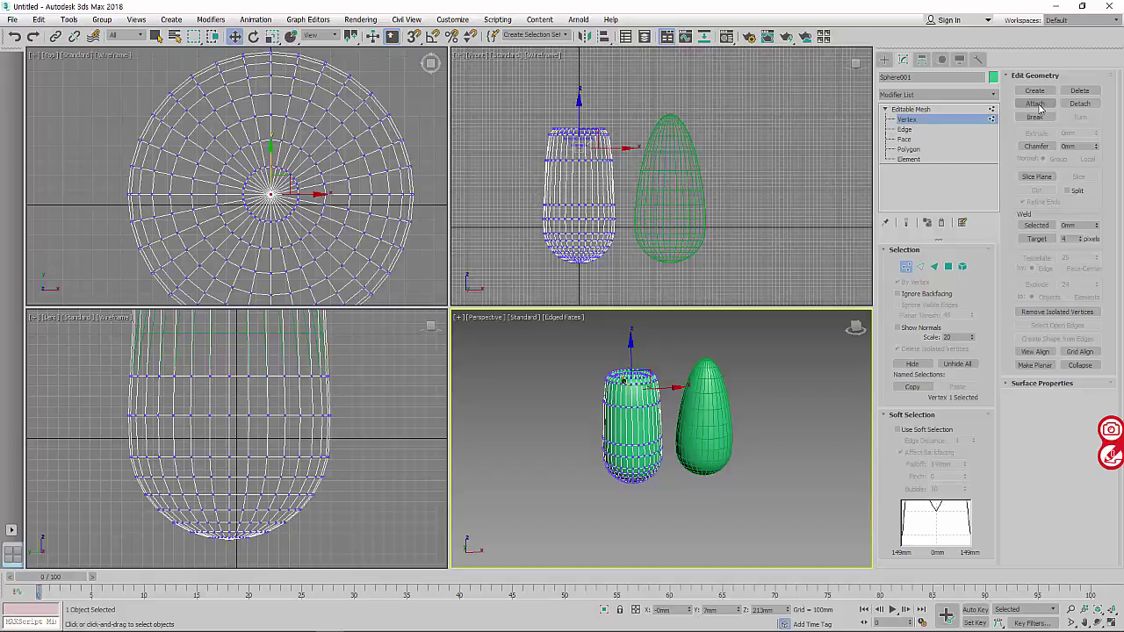
Attach the teardrop to the capsule mesh, frame both objects, then undo the attach.
click(1035, 104)
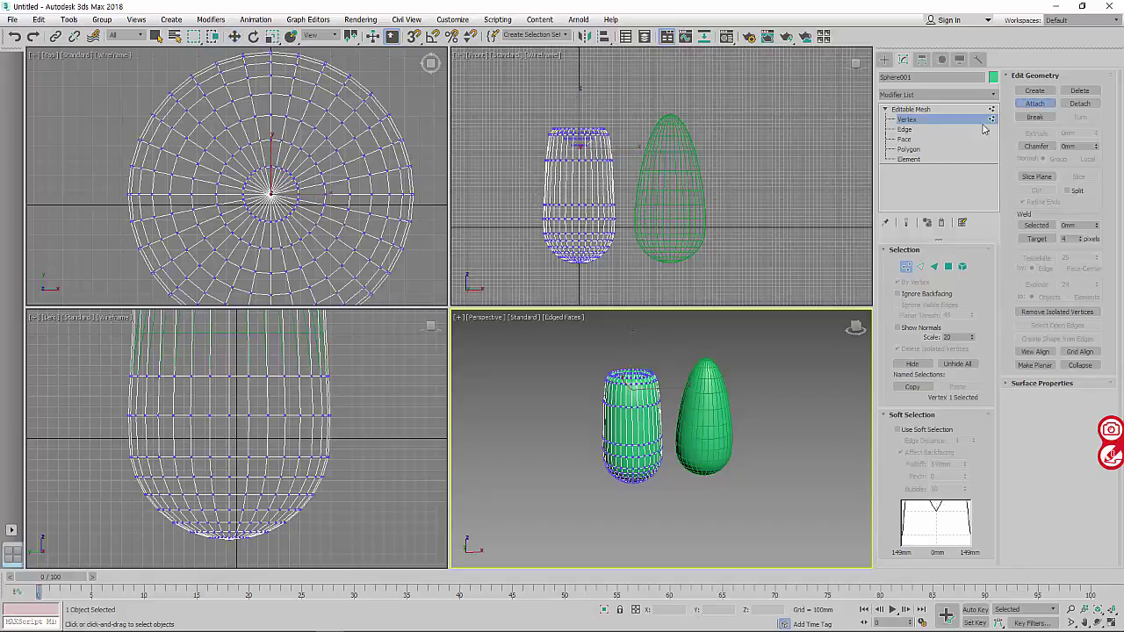
click(696, 219)
key(w)
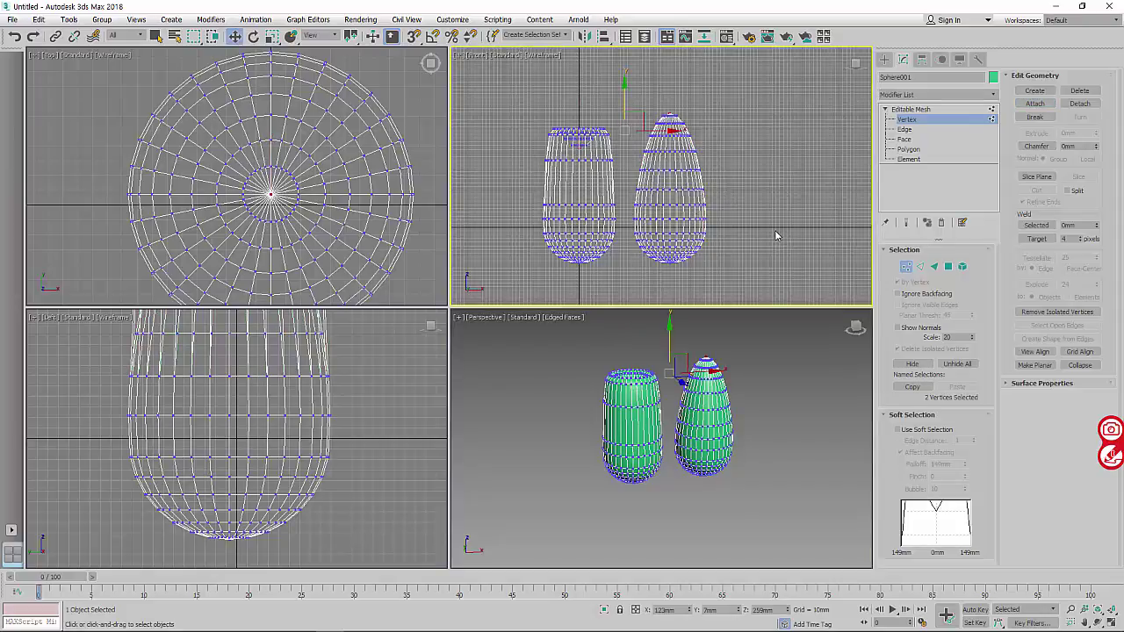
key(ctrl+shift+z)
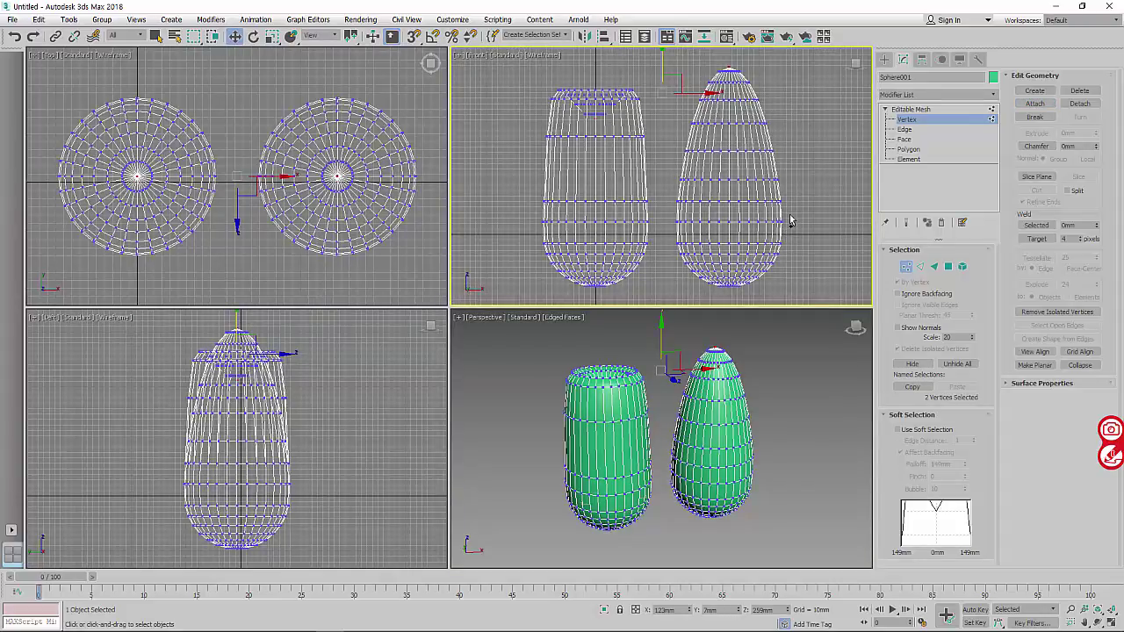
key(ctrl+z)
scroll(788, 184, down, 2)
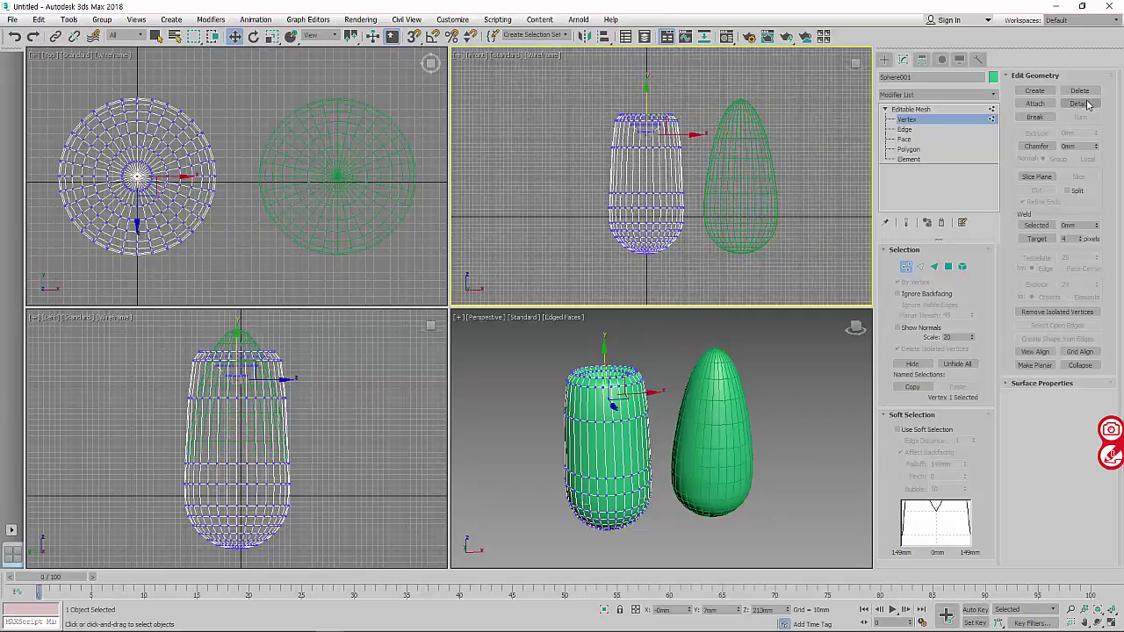
Reattach the teardrop, then detach its element as the separate object Object001.
click(1034, 103)
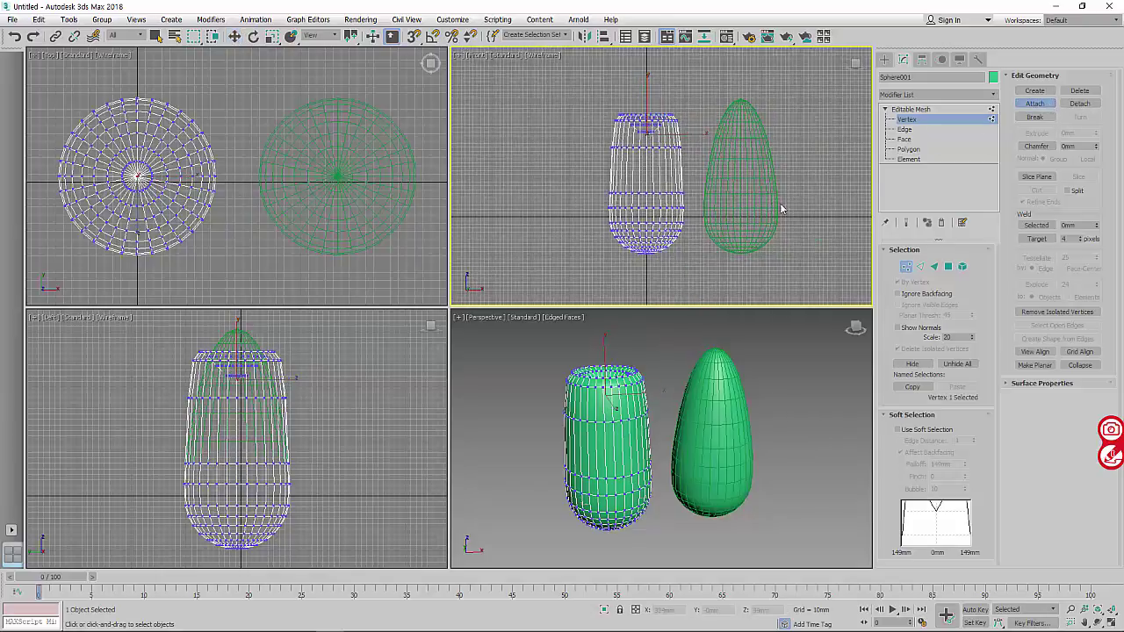
click(781, 209)
right_click(838, 211)
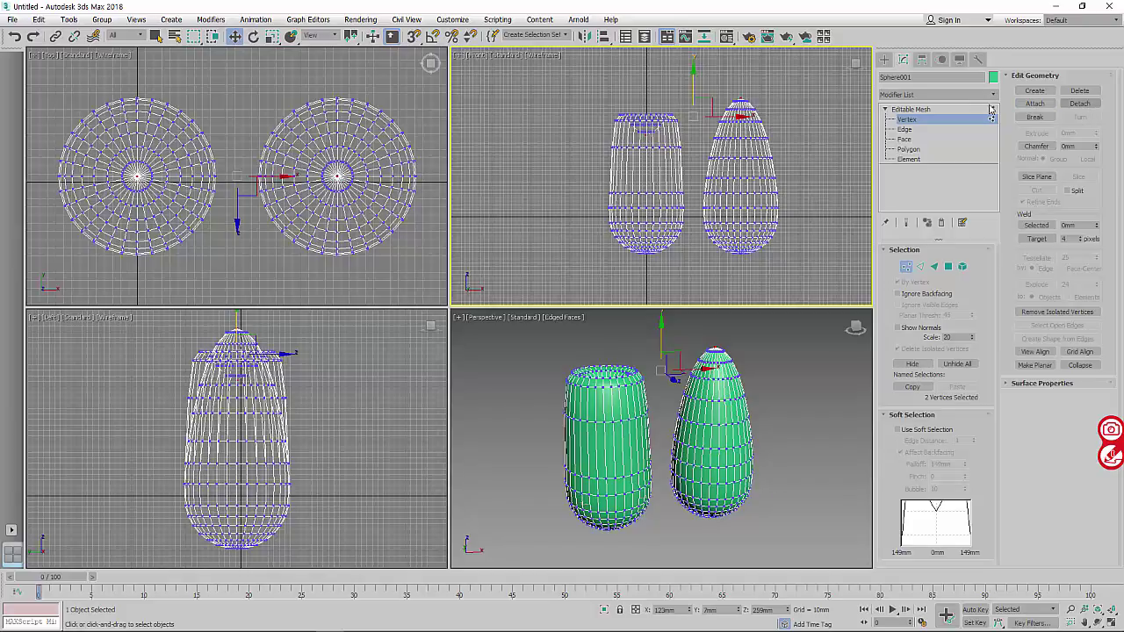
click(908, 158)
click(764, 184)
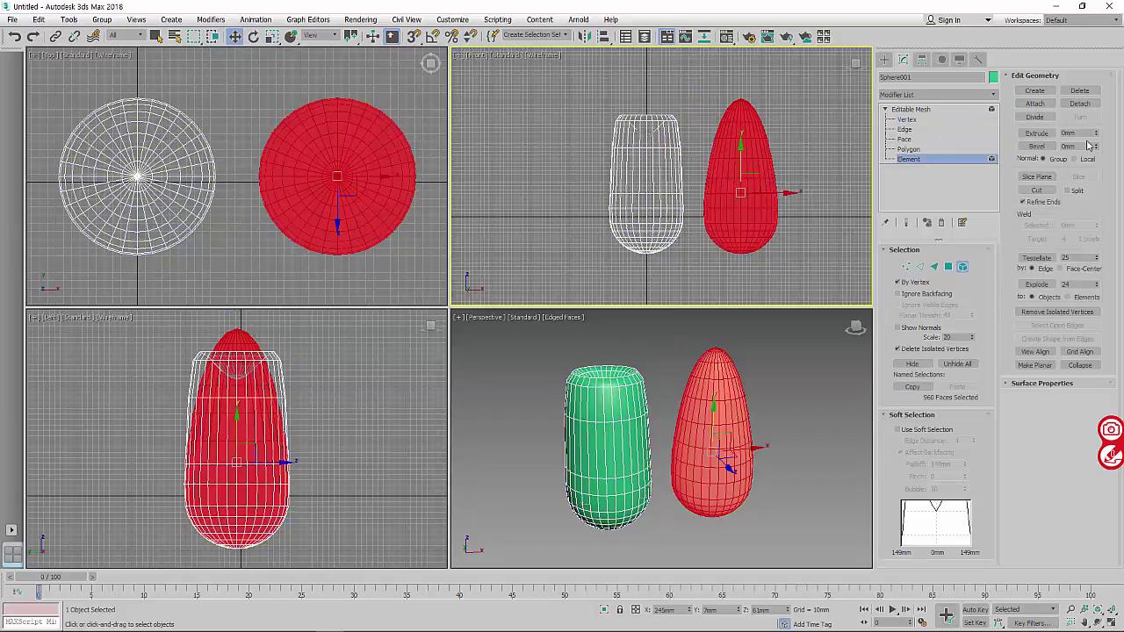
click(1080, 103)
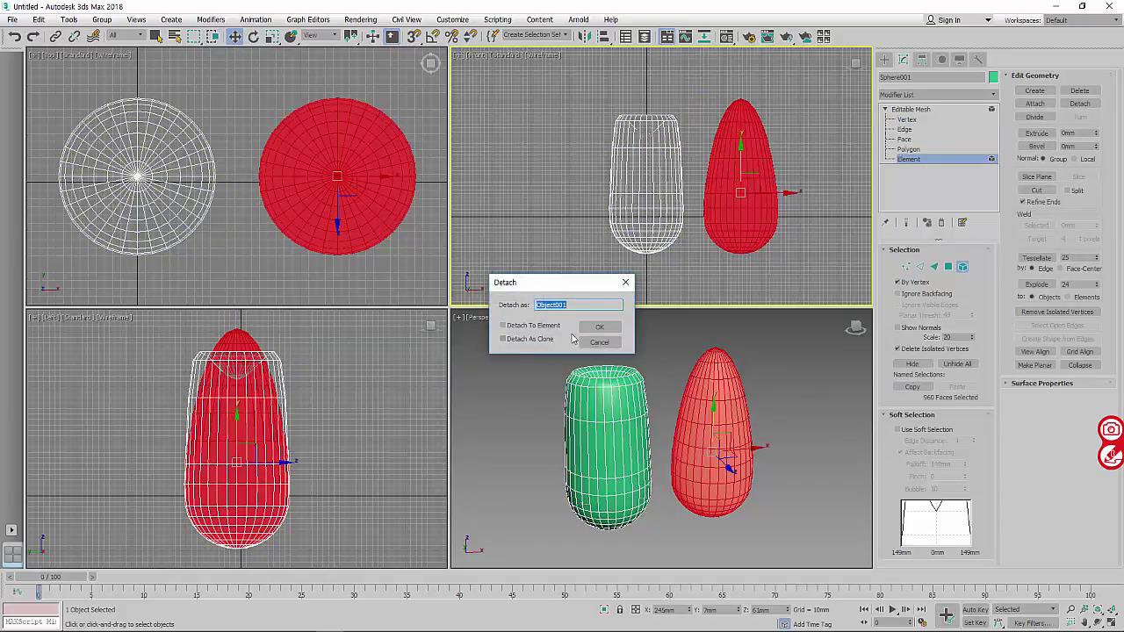
click(599, 327)
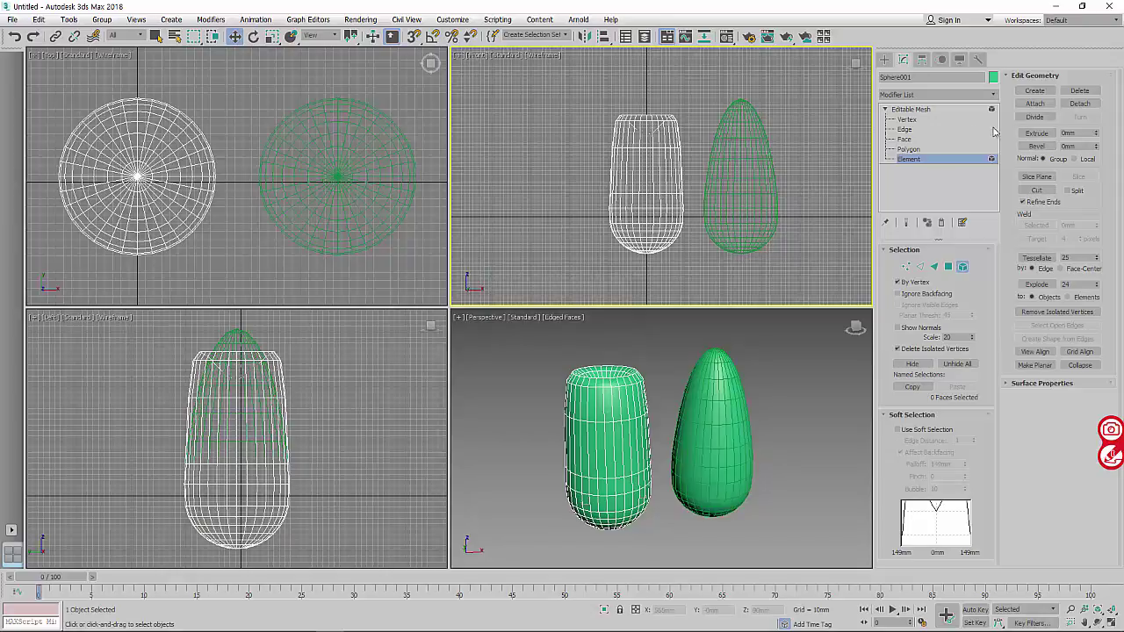
key(1)
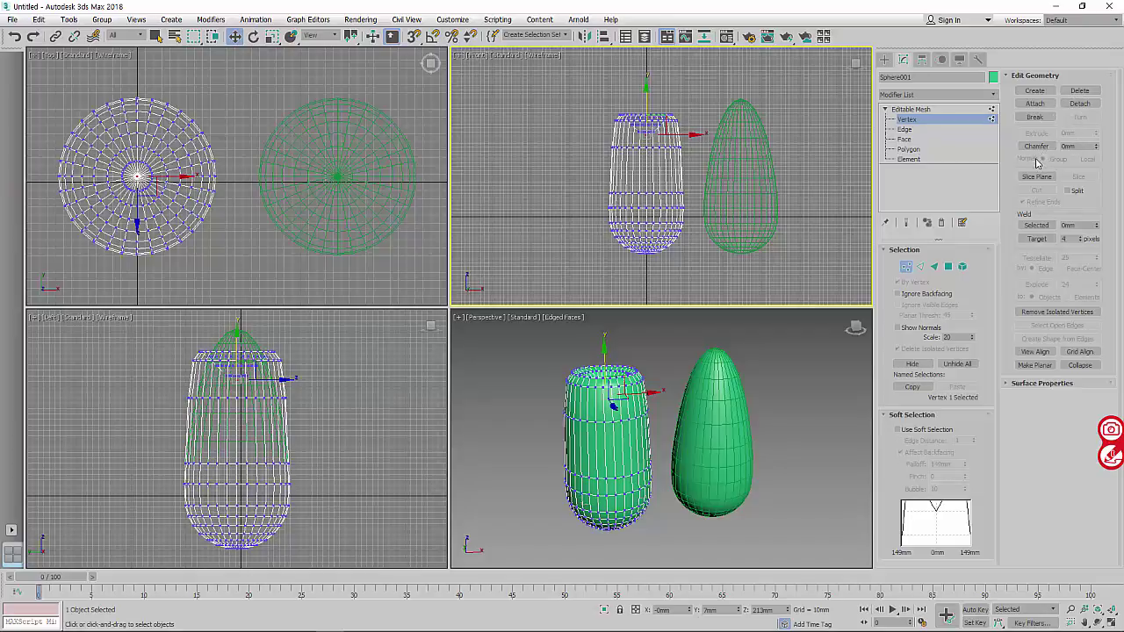
Switch the Command Panel to Create to show the Standard Primitives options.
click(884, 59)
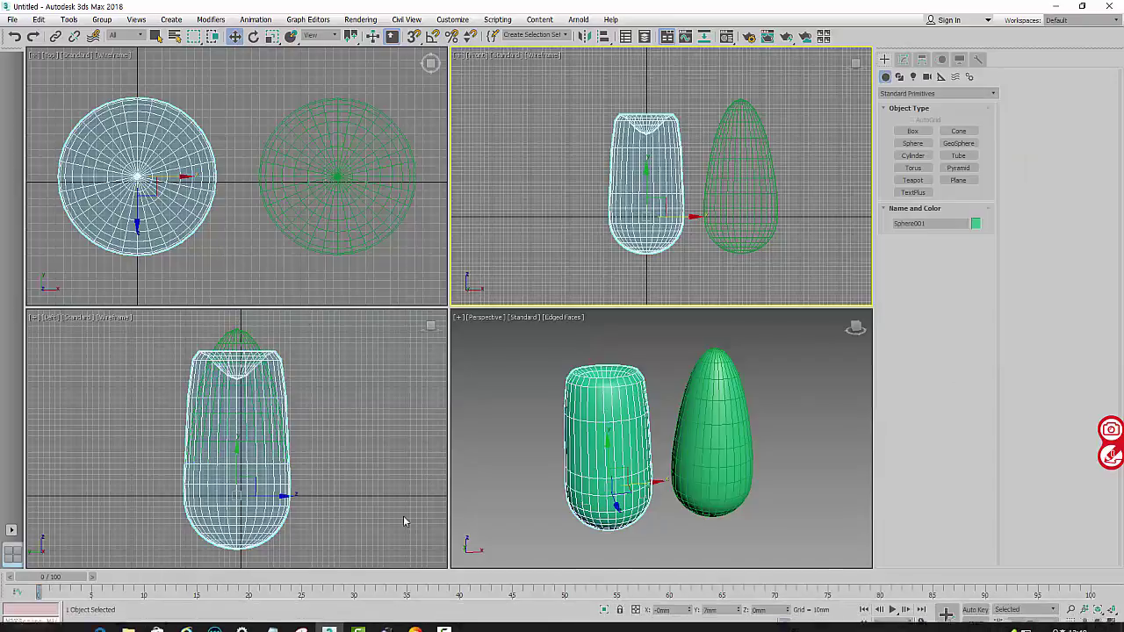
click(444, 596)
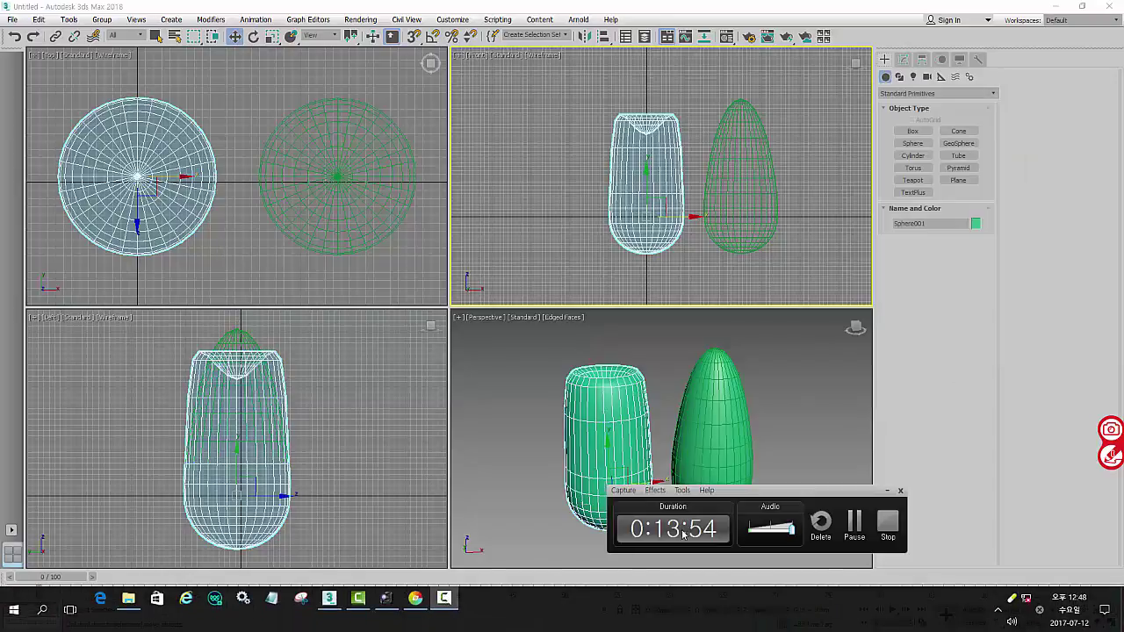